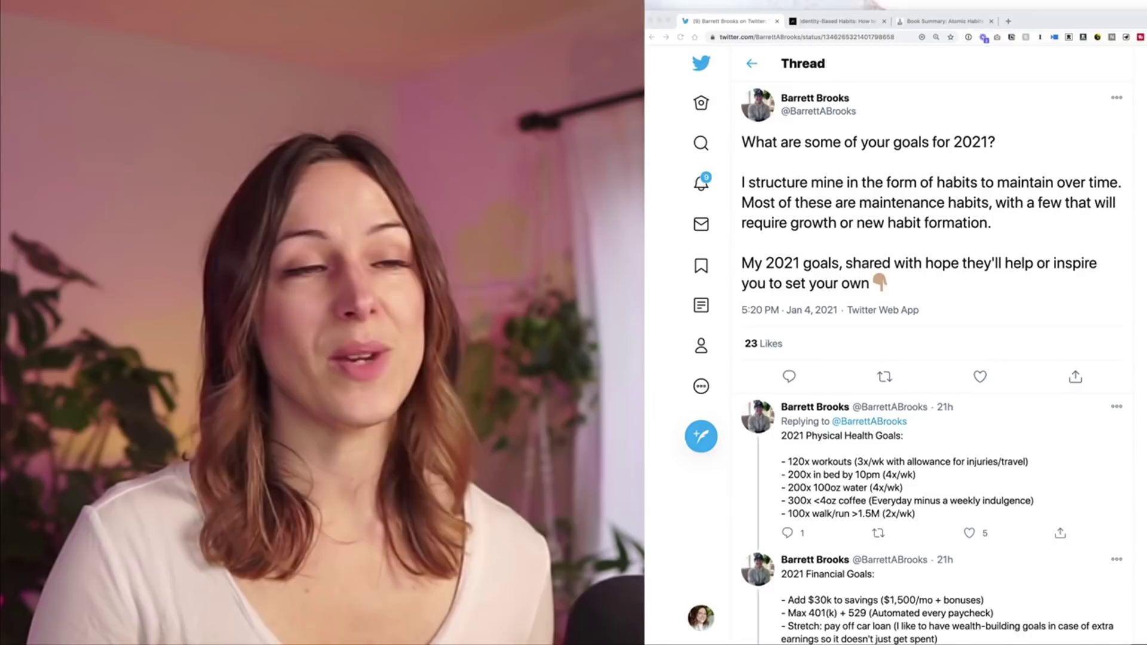
# Step: Scroll through the rest of the 2021 goals thread on Twitter
pyautogui.scroll(-1, 993, 304)
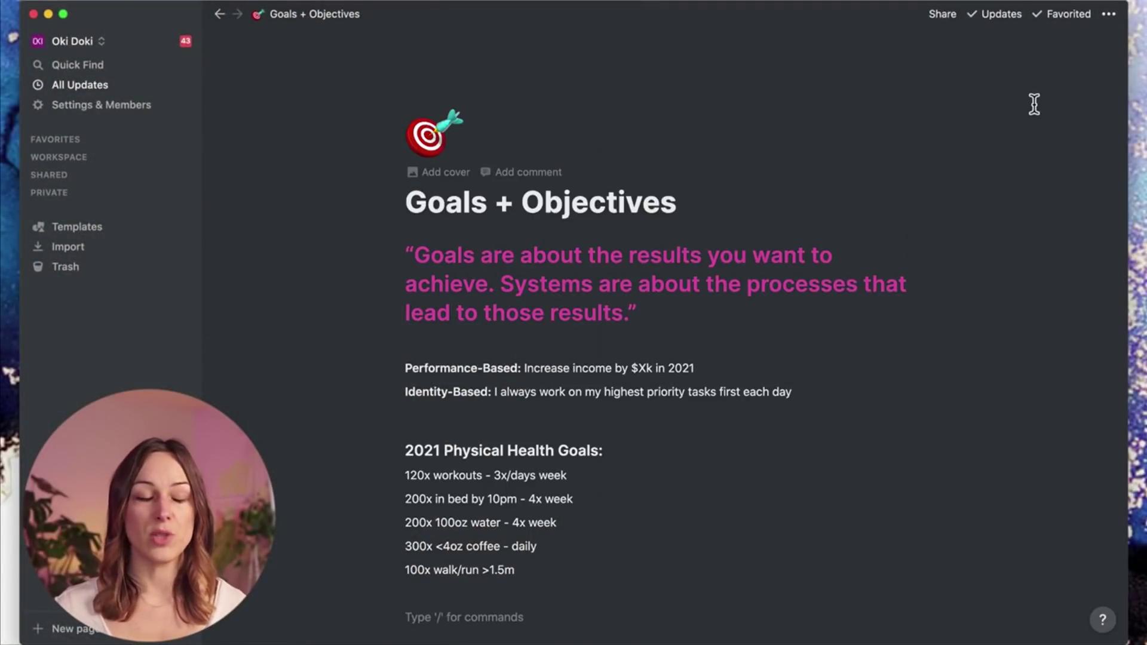
# Step: Add 'James Clear' after the pink quote at the top of the page
pyautogui.click(767, 318)
pyautogui.write('James Clear')
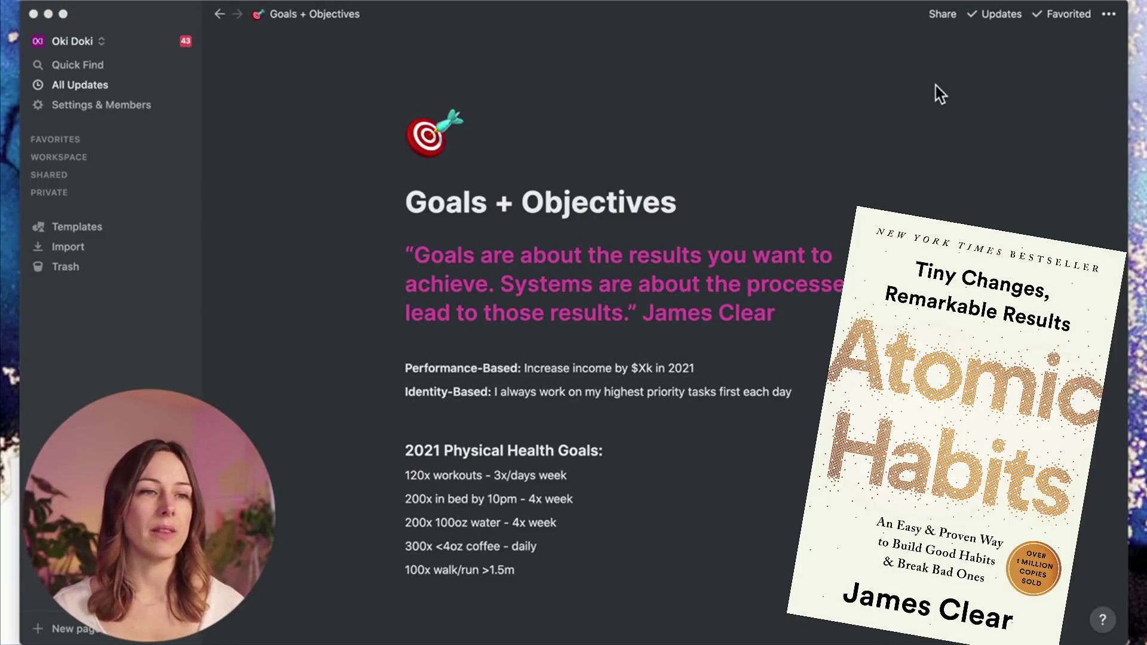
pyautogui.scroll(-2, 557, 407)
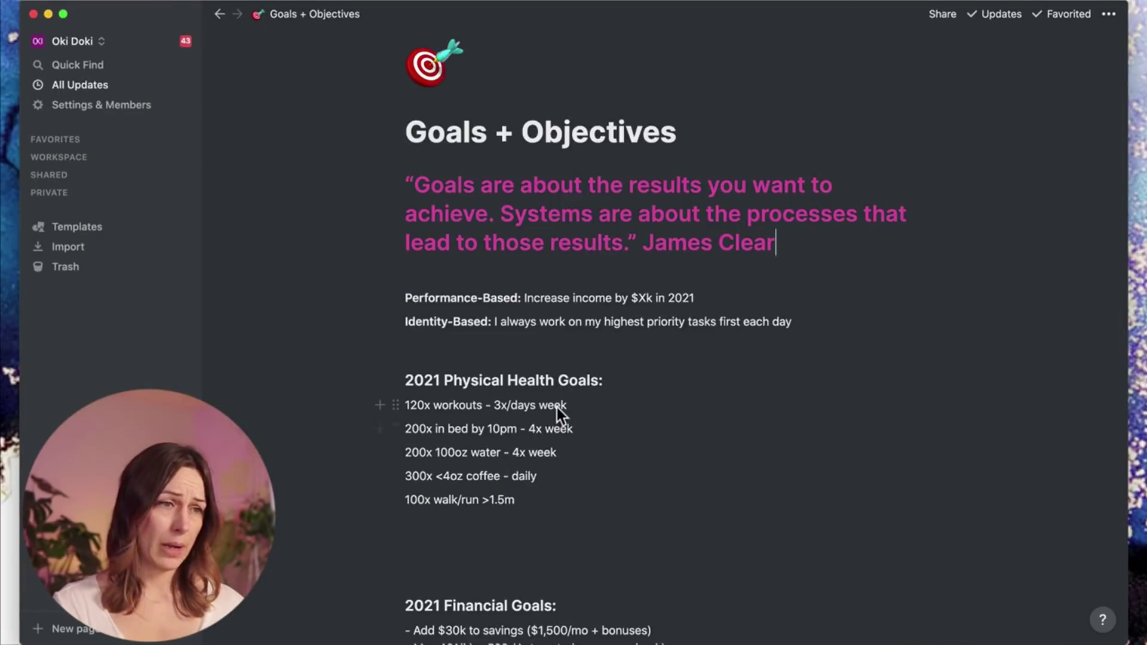
# Step: Insert an inline table titled 'Practices' below the Identity-Based line
pyautogui.click(500, 353)
pyautogui.press('Return')
pyautogui.press('Return')
pyautogui.write('/')
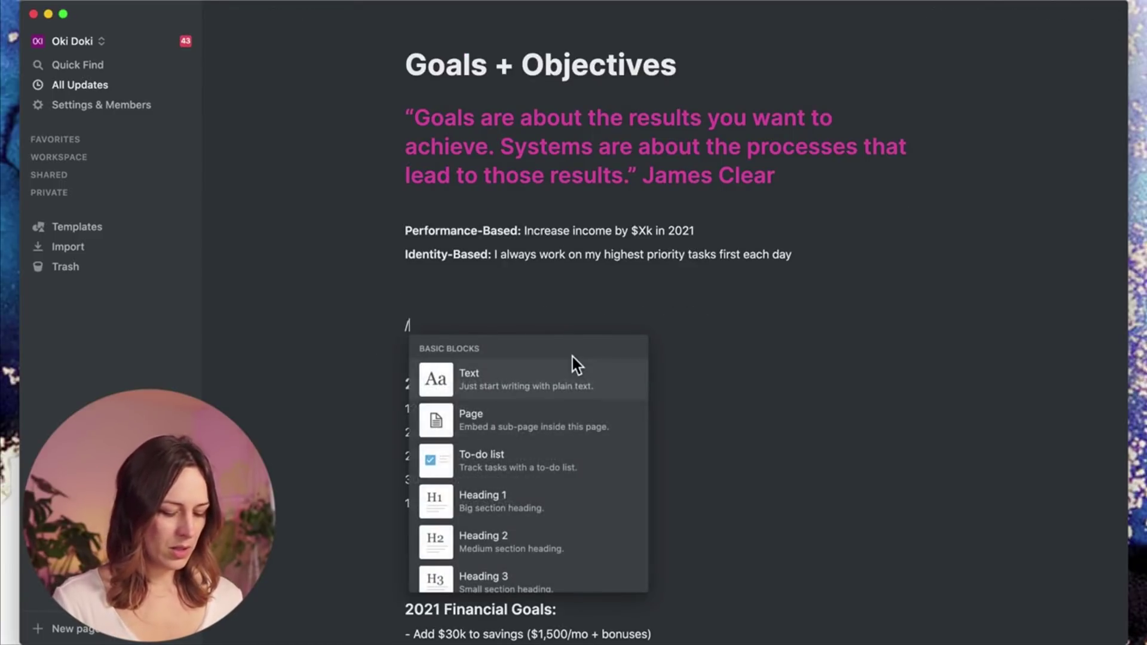
pyautogui.write('tab')
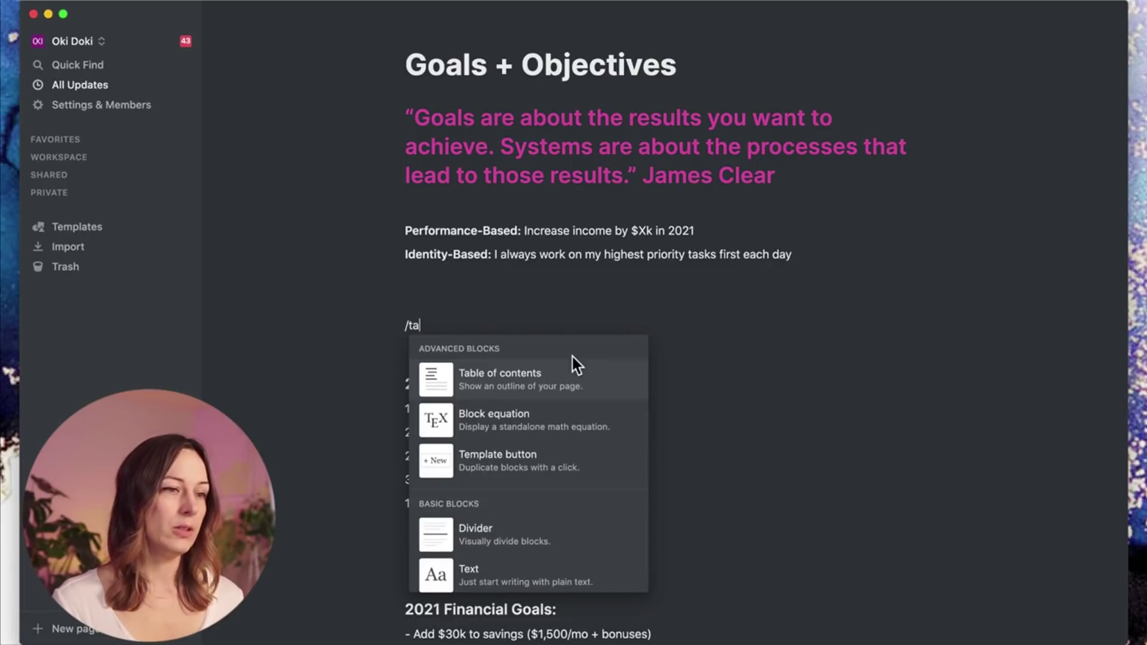
pyautogui.write('le')
pyautogui.press('Return')
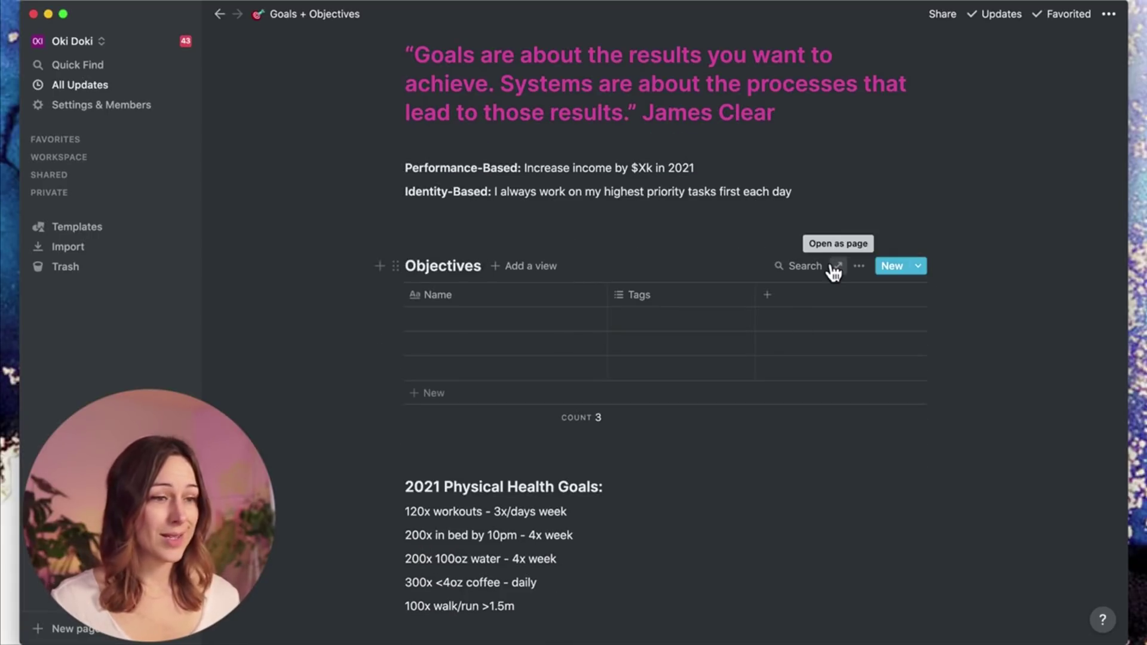
pyautogui.press('super+a')
pyautogui.write('Practices')
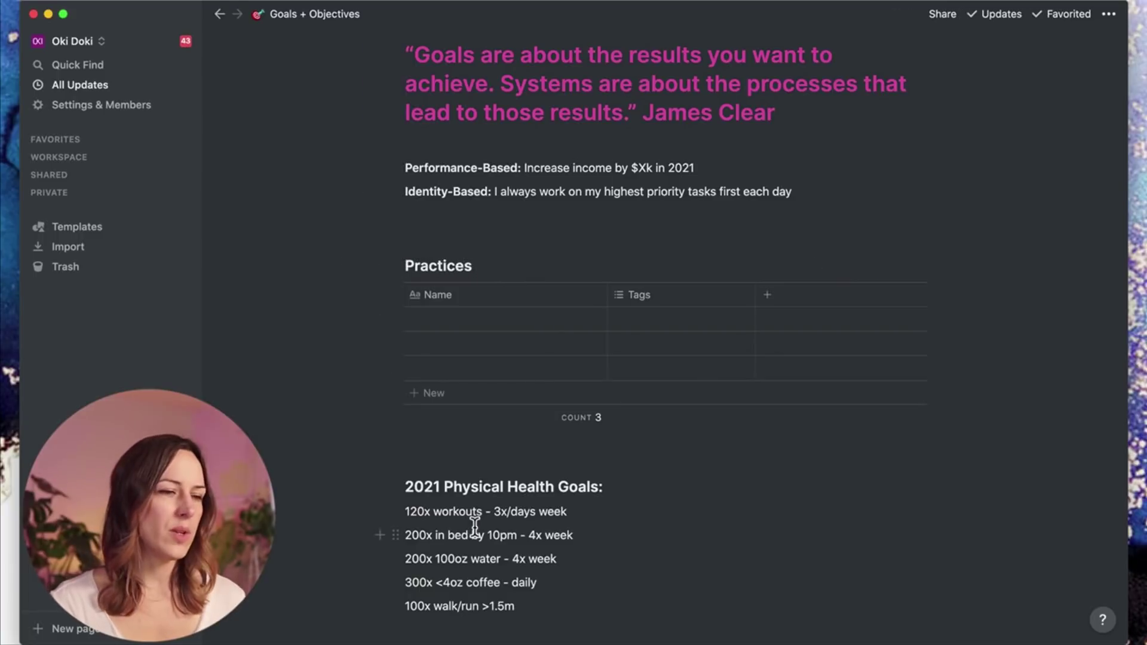
# Step: Move the five physical health goals into Practices as rows and delete the three empty rows
pyautogui.scroll(-2, 475, 525)
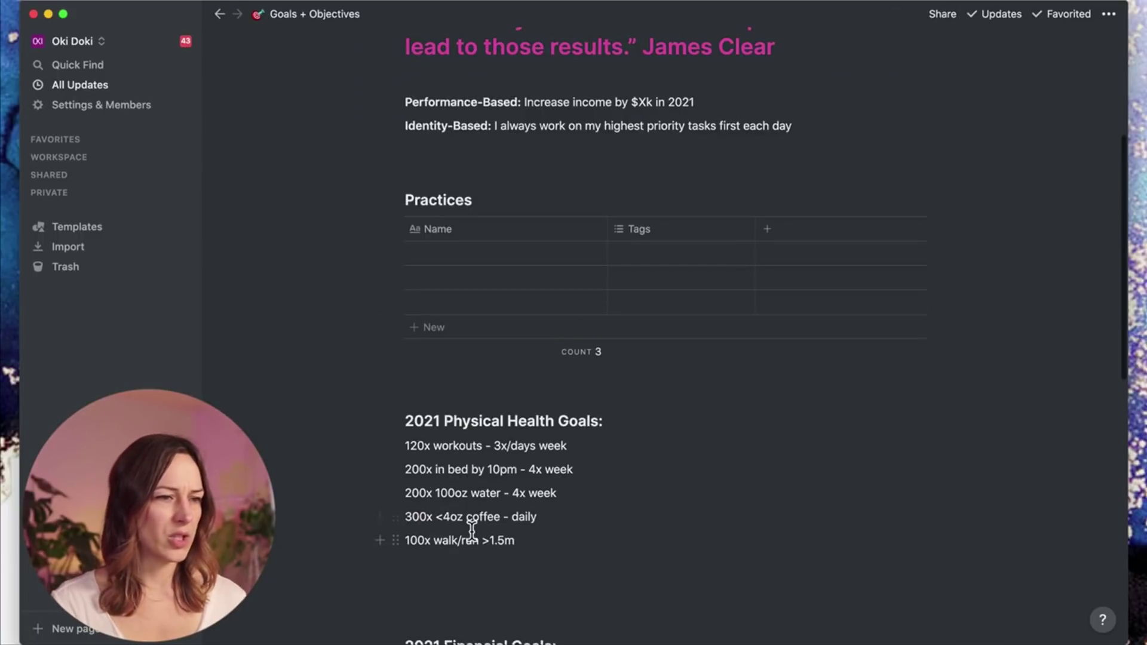
pyautogui.click(446, 500)
pyautogui.moveTo(446, 500)
pyautogui.mouseDown()
pyautogui.moveTo(396, 439)
pyautogui.moveTo(416, 245)
pyautogui.mouseUp()
pyautogui.click(517, 518)
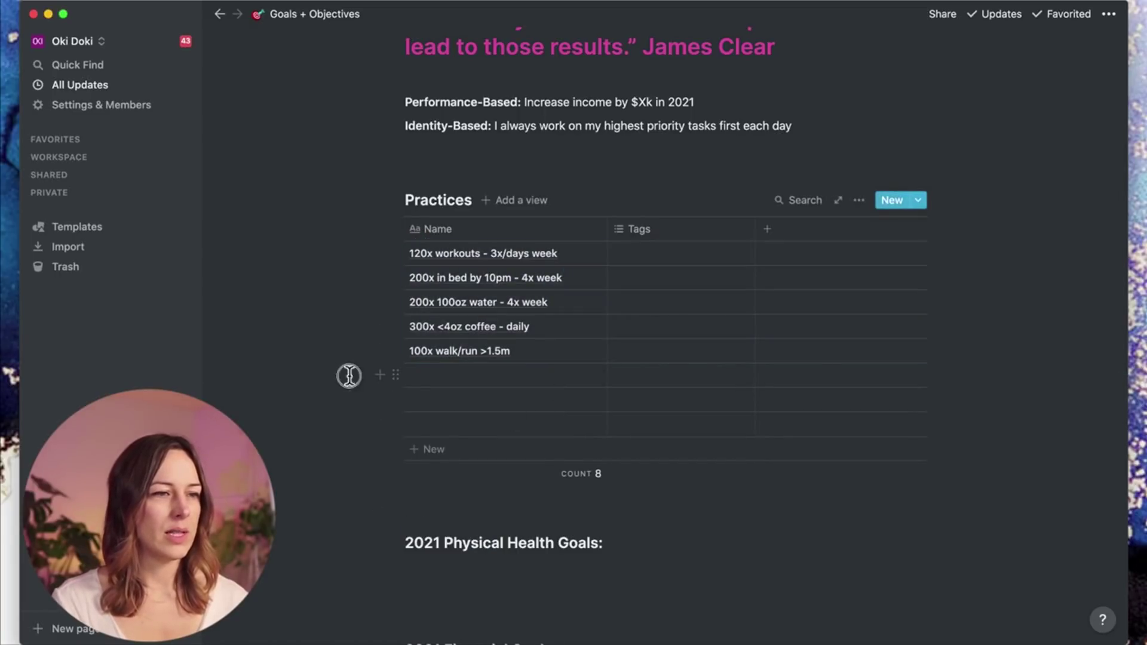
pyautogui.moveTo(348, 377); pyautogui.dragTo(428, 415)
pyautogui.press('Delete')
# Step: Rename Column to Target, enter 120 for the workouts row, and narrow the column
pyautogui.click(588, 452)
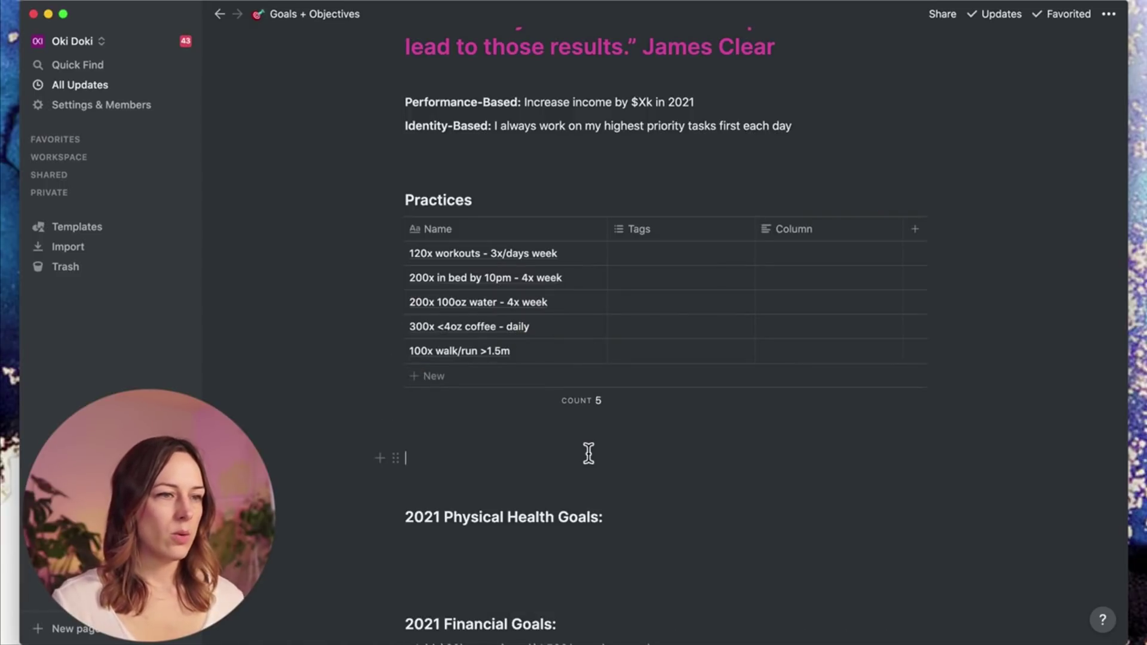
pyautogui.click(814, 230)
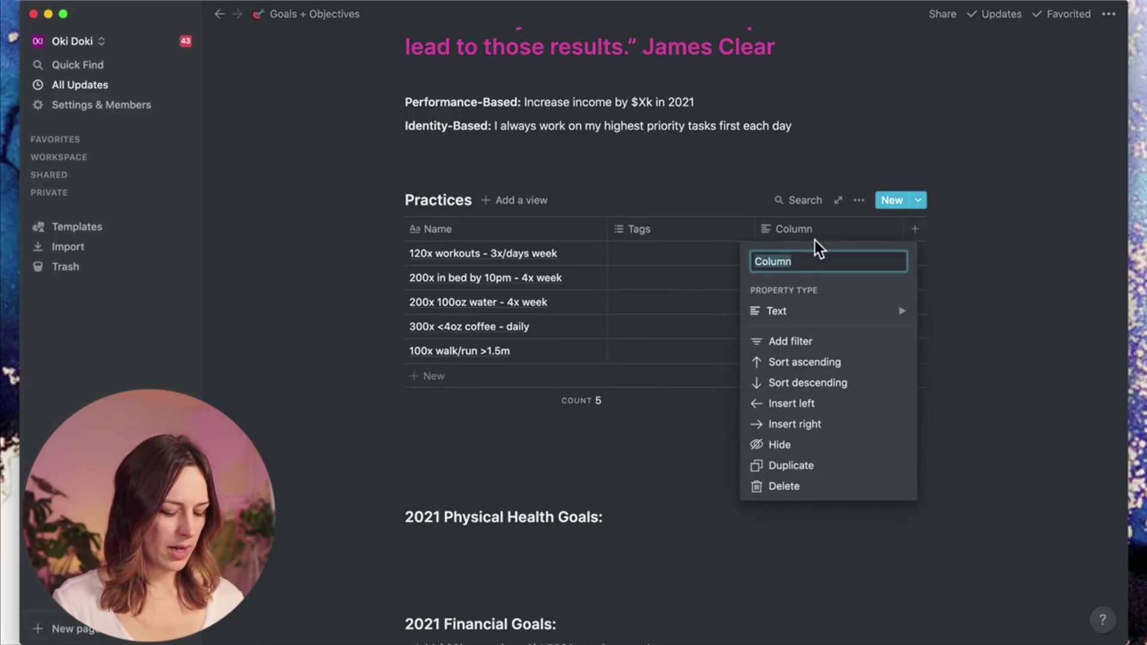
pyautogui.write('Target')
pyautogui.click(801, 252)
pyautogui.write('120')
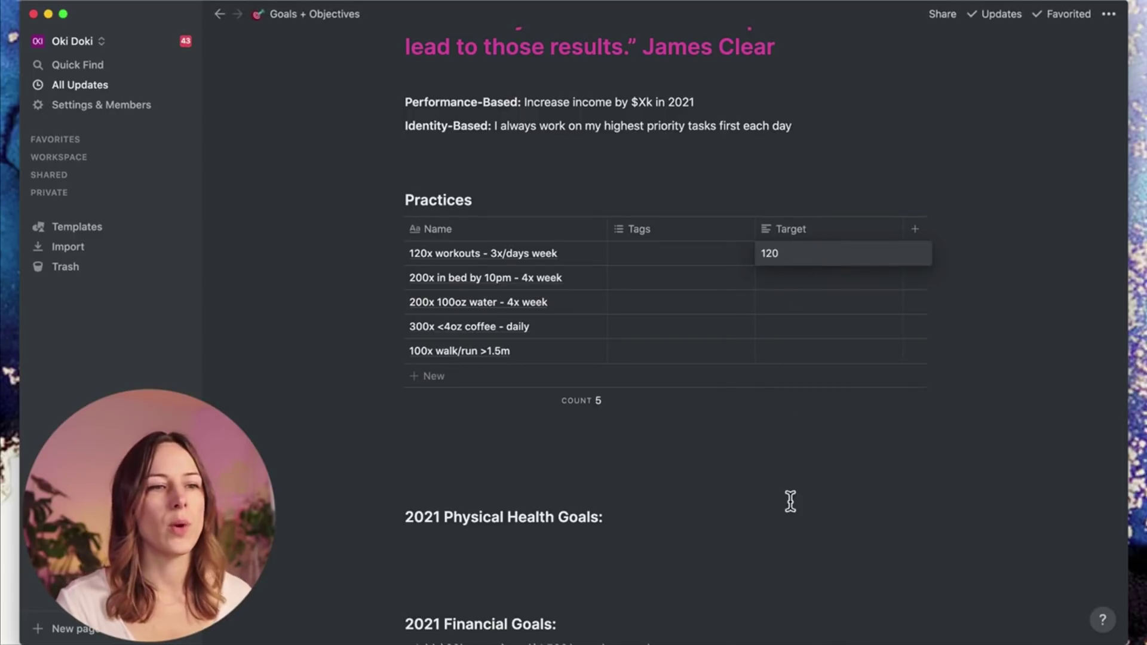
pyautogui.click(825, 234)
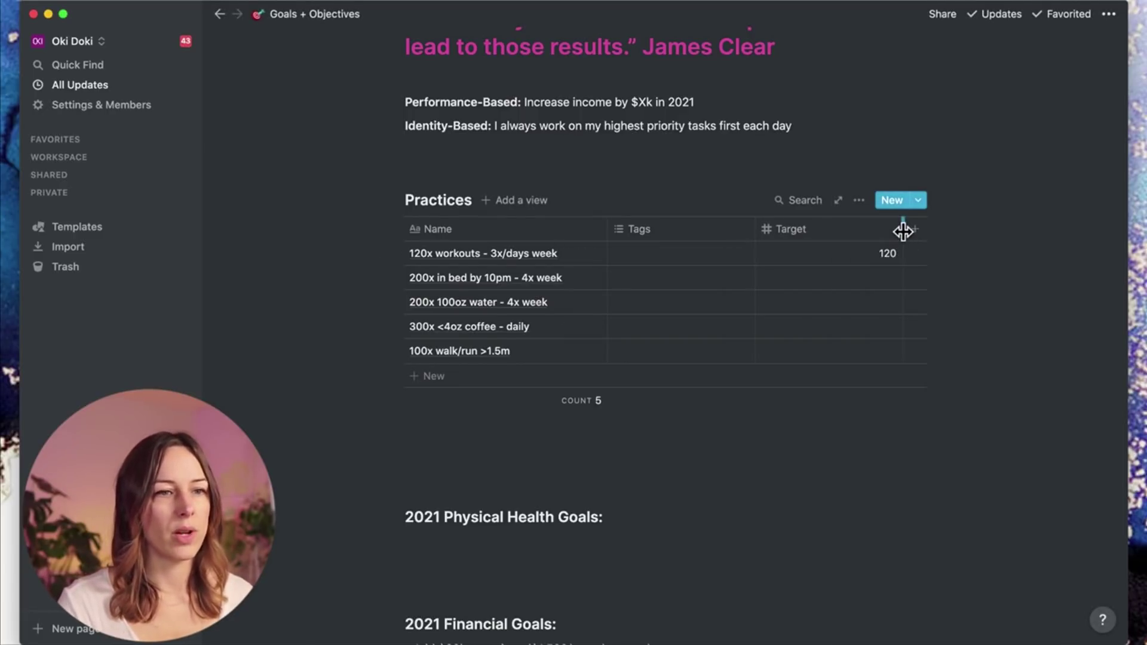
pyautogui.moveTo(902, 233); pyautogui.dragTo(825, 242)
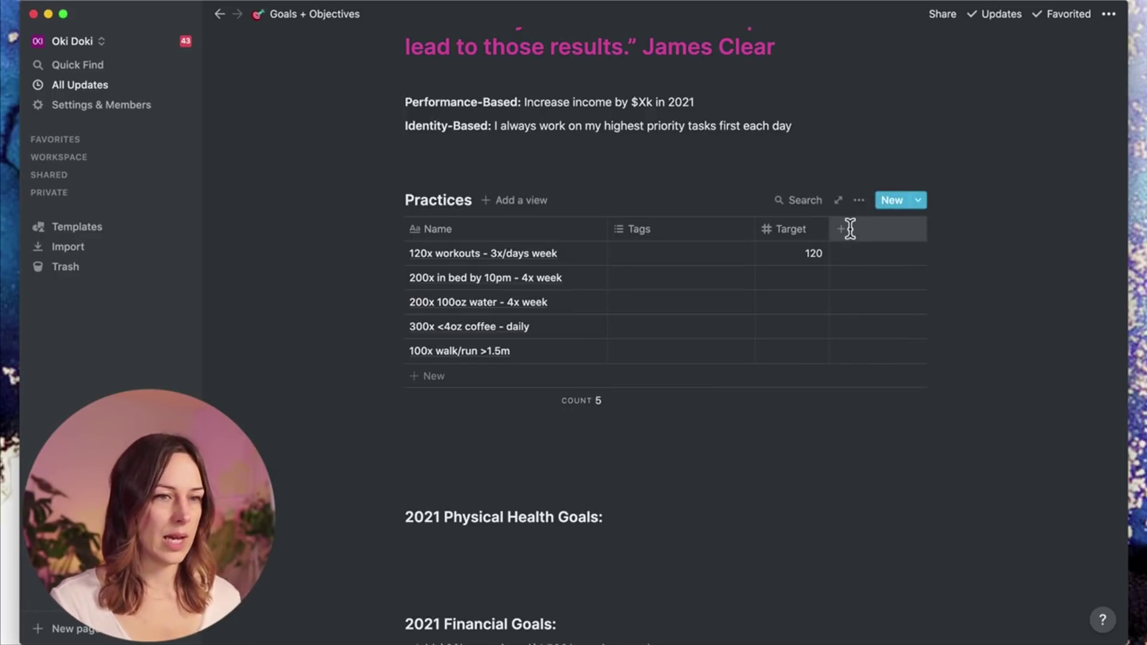
# Step: Add a Current number column left of Target, enter 0 for workouts, and hide Tags
pyautogui.click(841, 229)
pyautogui.write('Current')
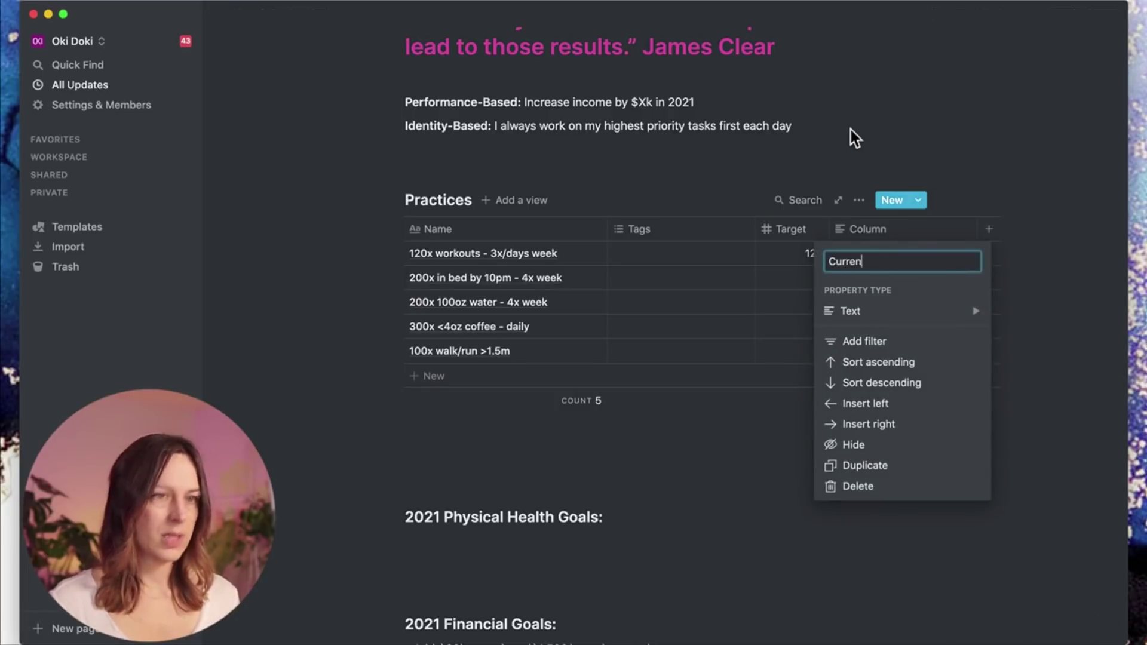
pyautogui.press('Return')
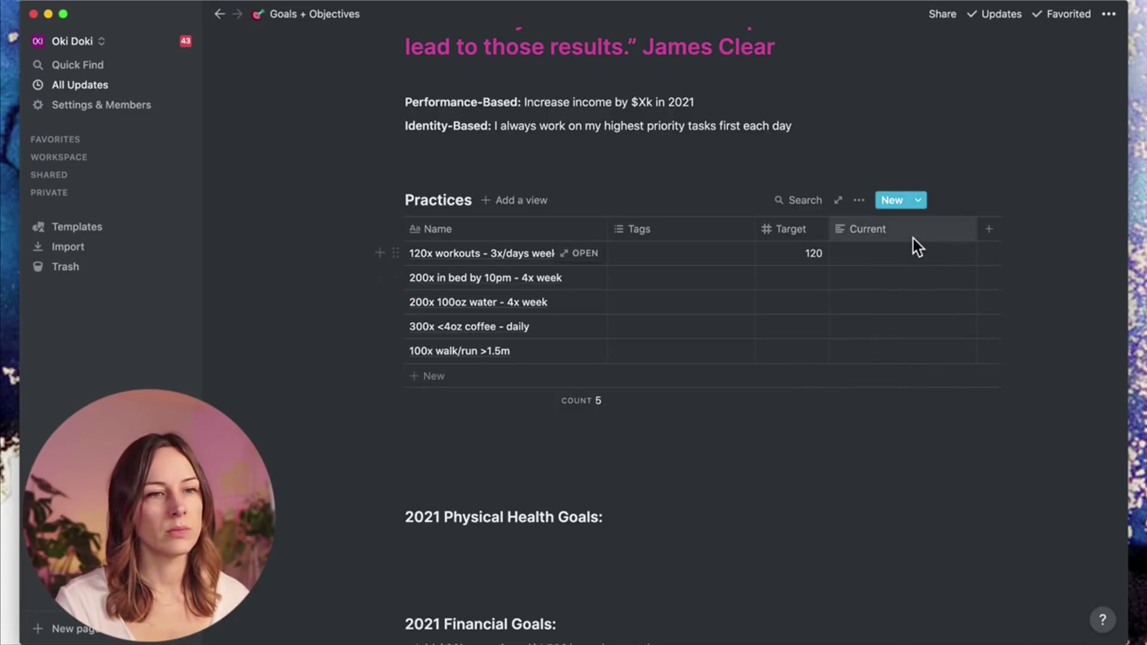
pyautogui.moveTo(912, 235); pyautogui.dragTo(839, 237)
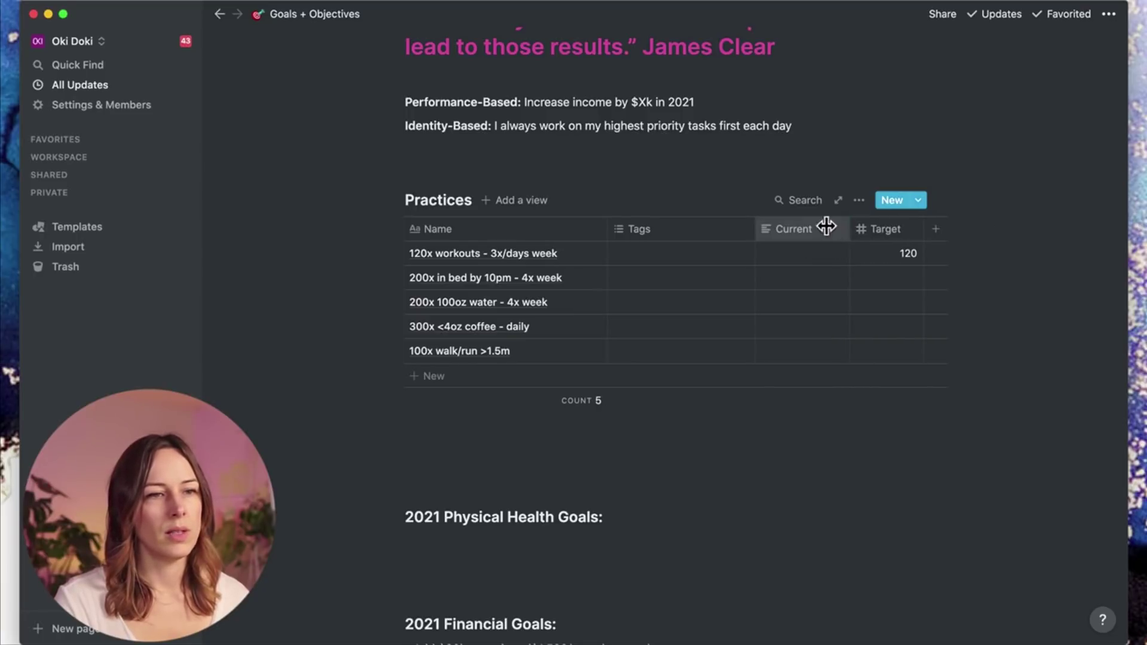
pyautogui.click(824, 227)
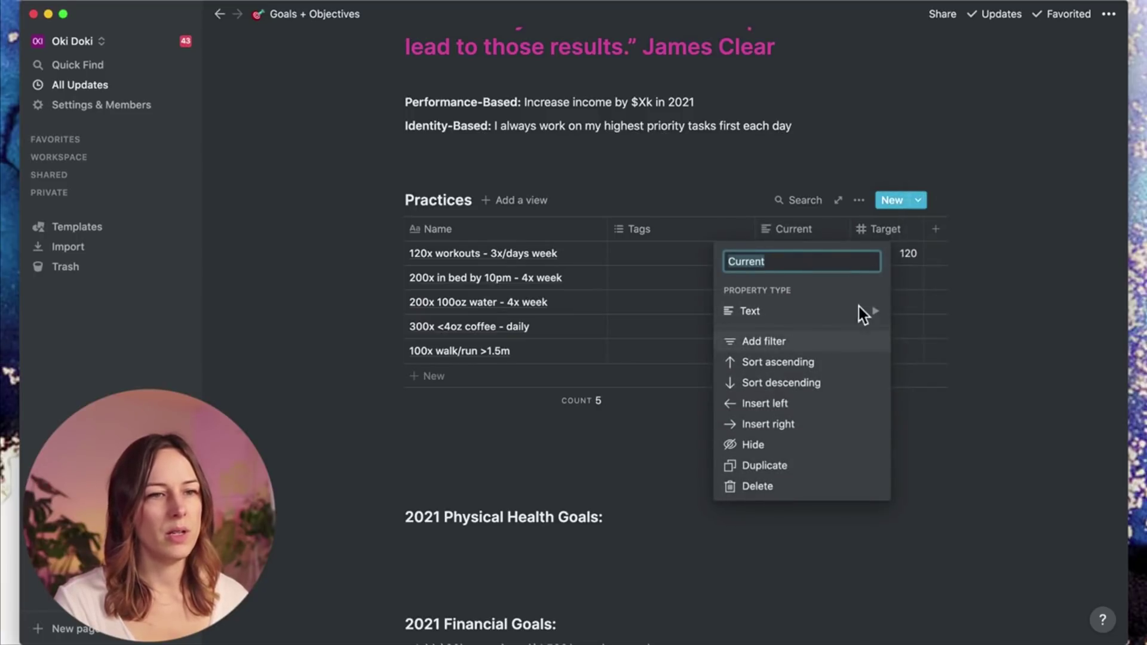
pyautogui.moveTo(865, 325)
pyautogui.click(973, 202)
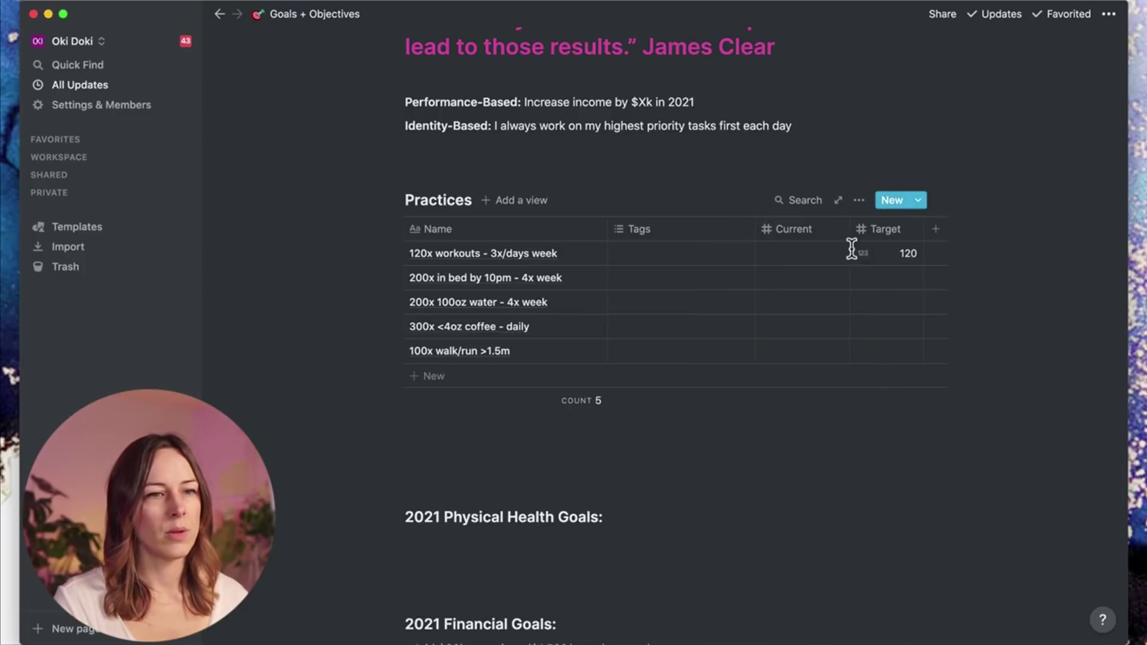
pyautogui.click(836, 259)
pyautogui.write('0')
pyautogui.press('Return')
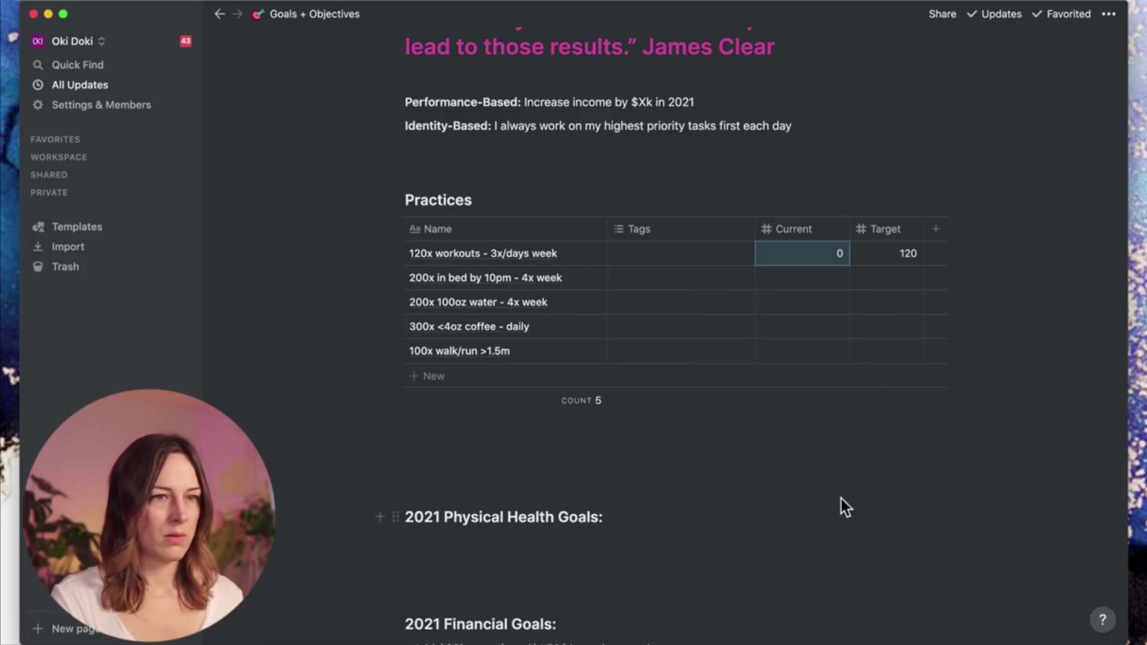
pyautogui.click(714, 230)
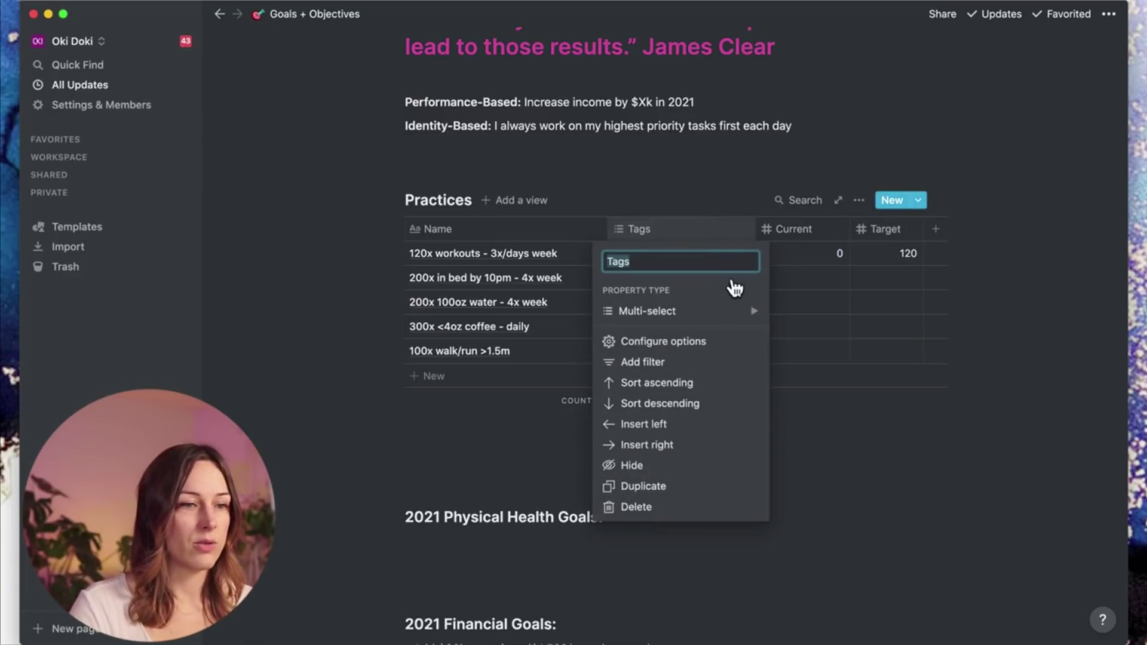
pyautogui.click(645, 468)
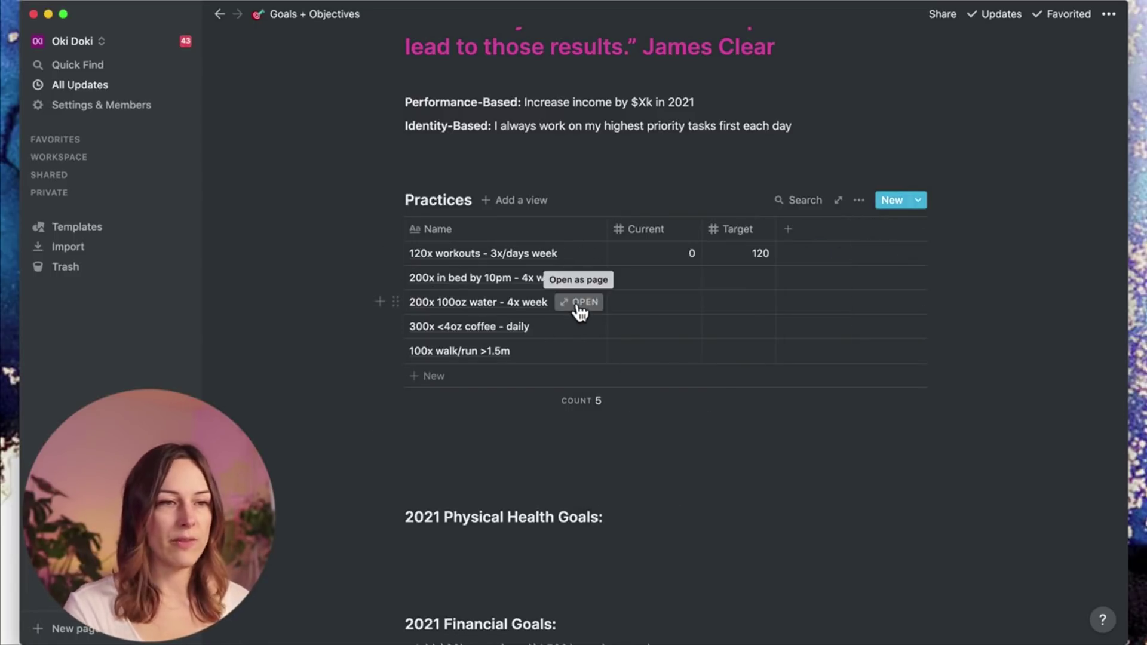
# Step: Add a Progress formula column by pasting the progress-bar formula into its editor
pyautogui.click(673, 506)
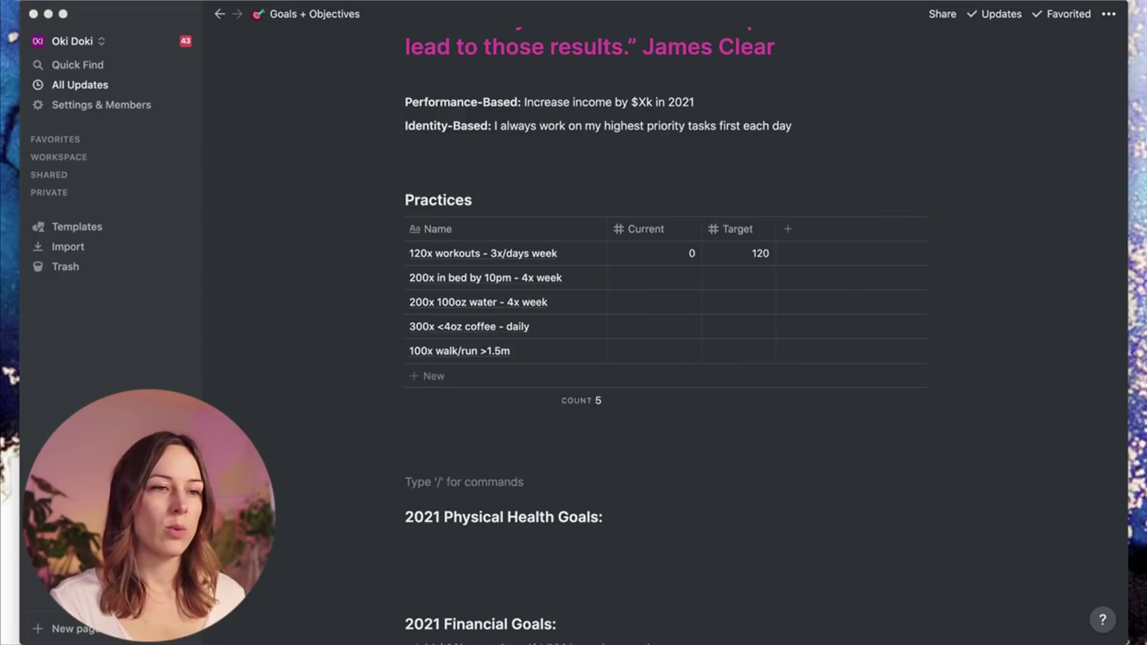
pyautogui.click(788, 230)
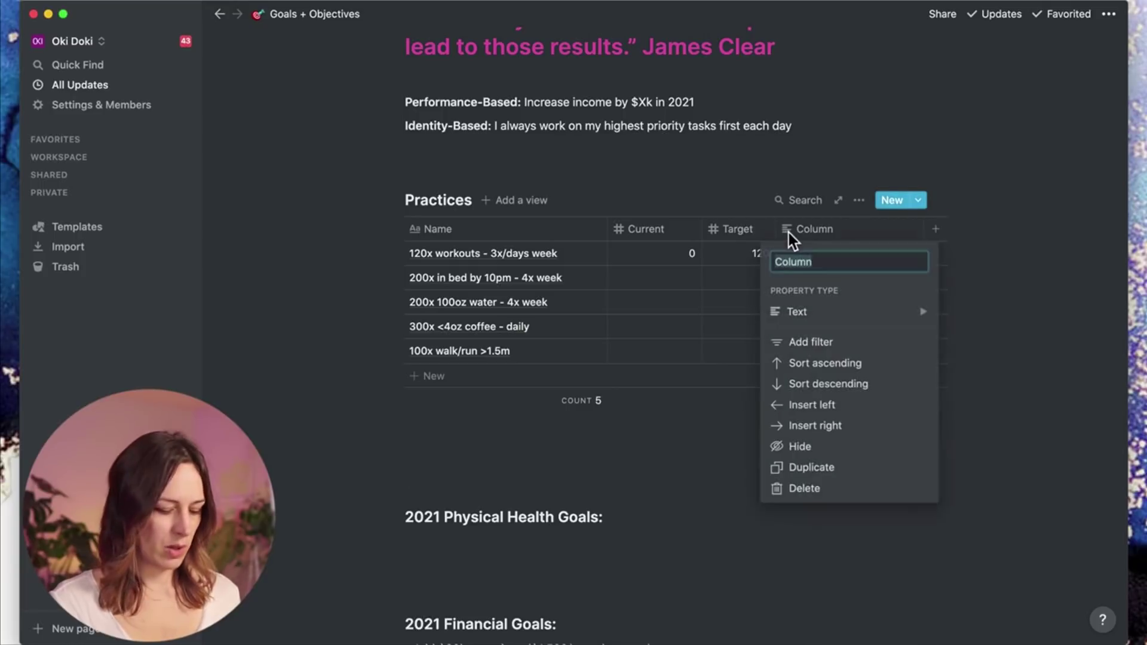
pyautogui.write('Progress')
pyautogui.press('Return')
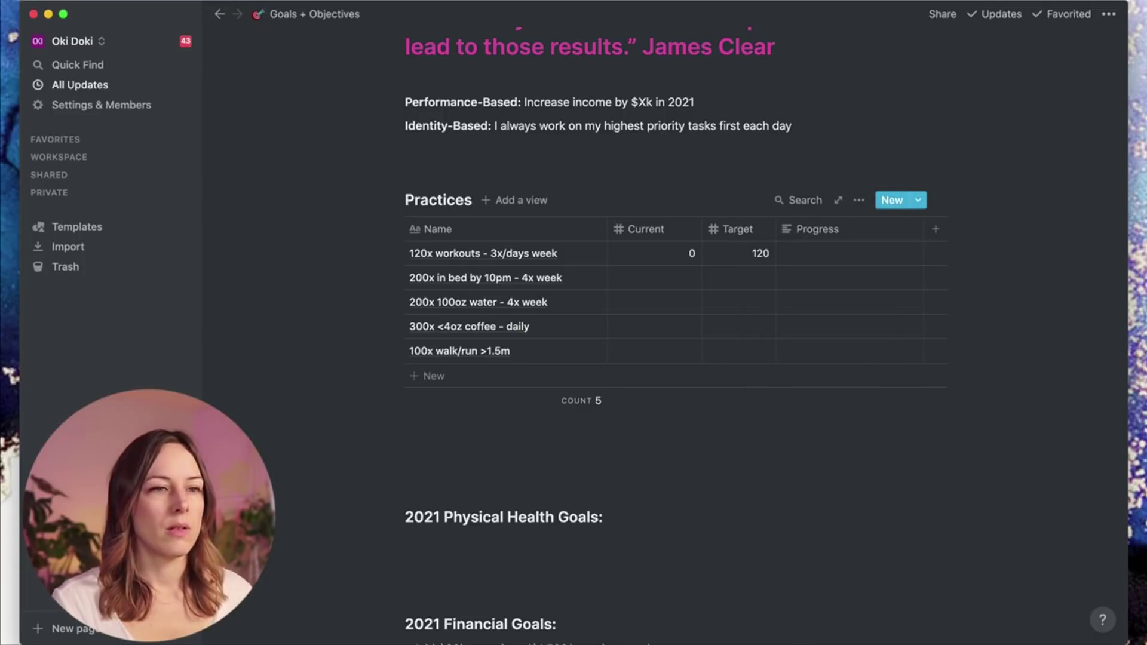
pyautogui.click(834, 229)
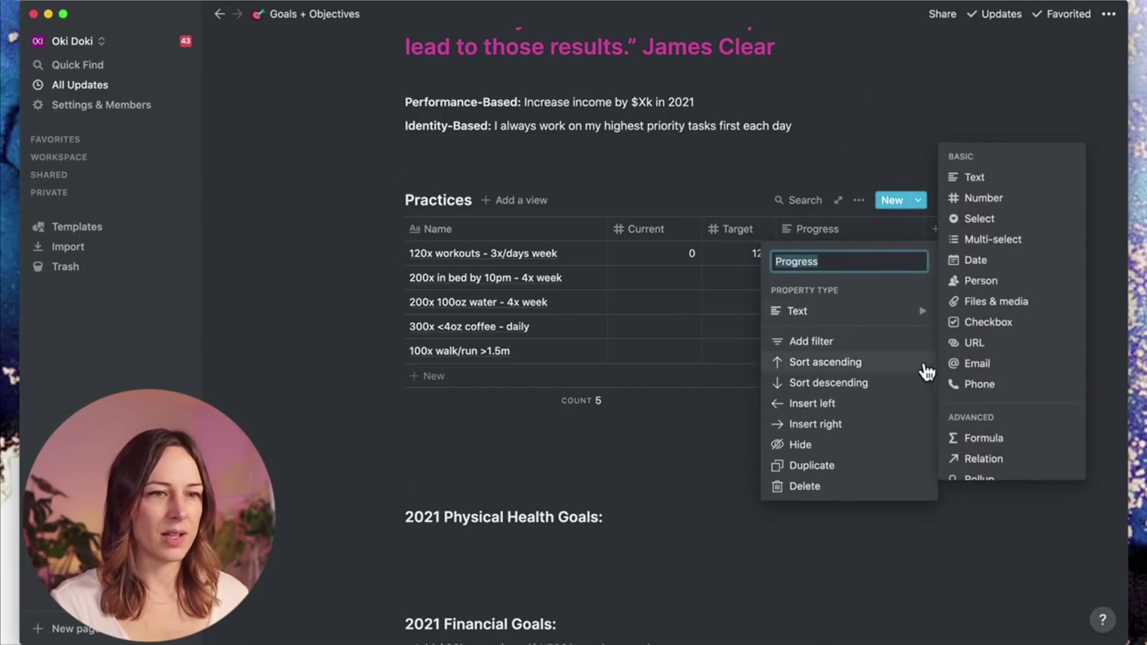
pyautogui.moveTo(896, 311)
pyautogui.scroll(-2, 1001, 434)
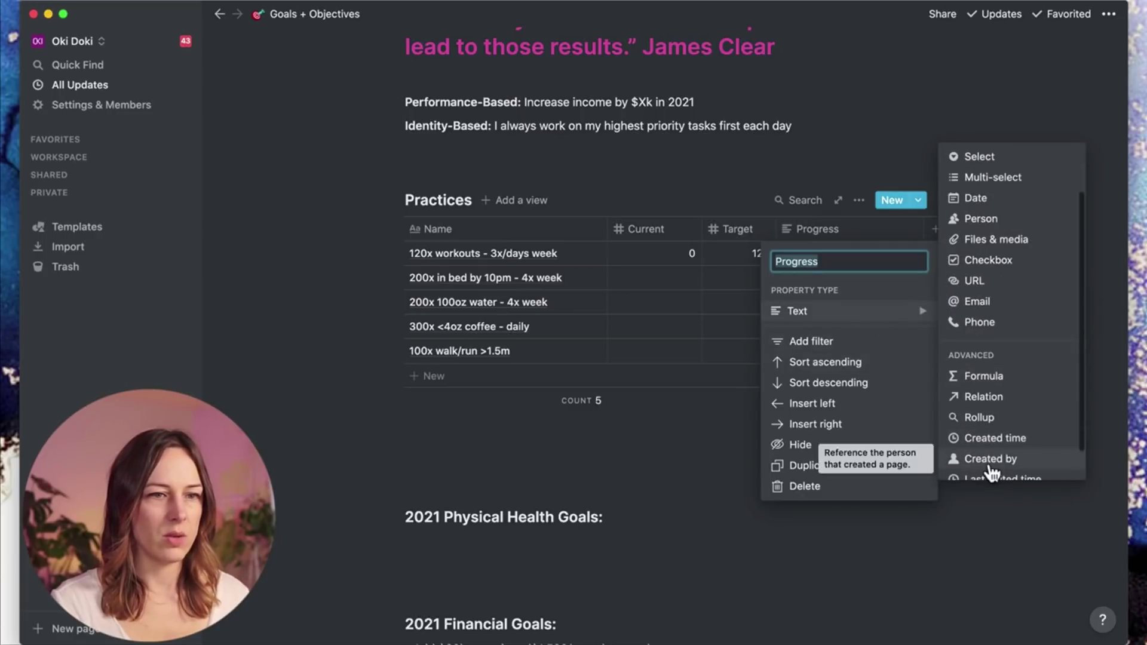
pyautogui.click(950, 378)
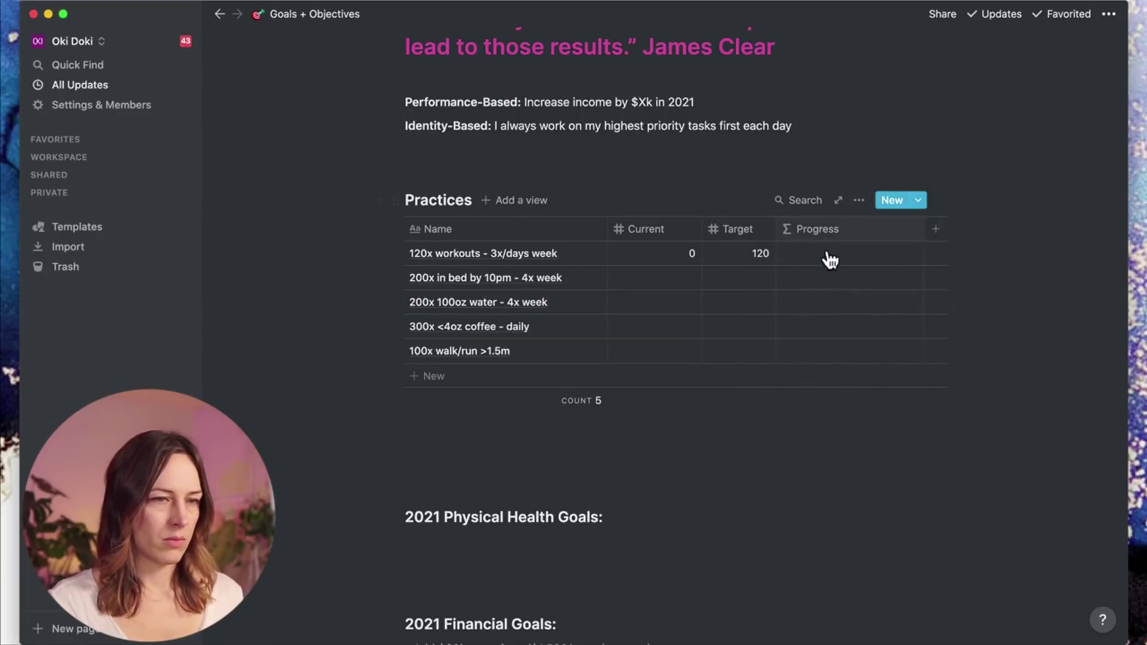
pyautogui.click(830, 253)
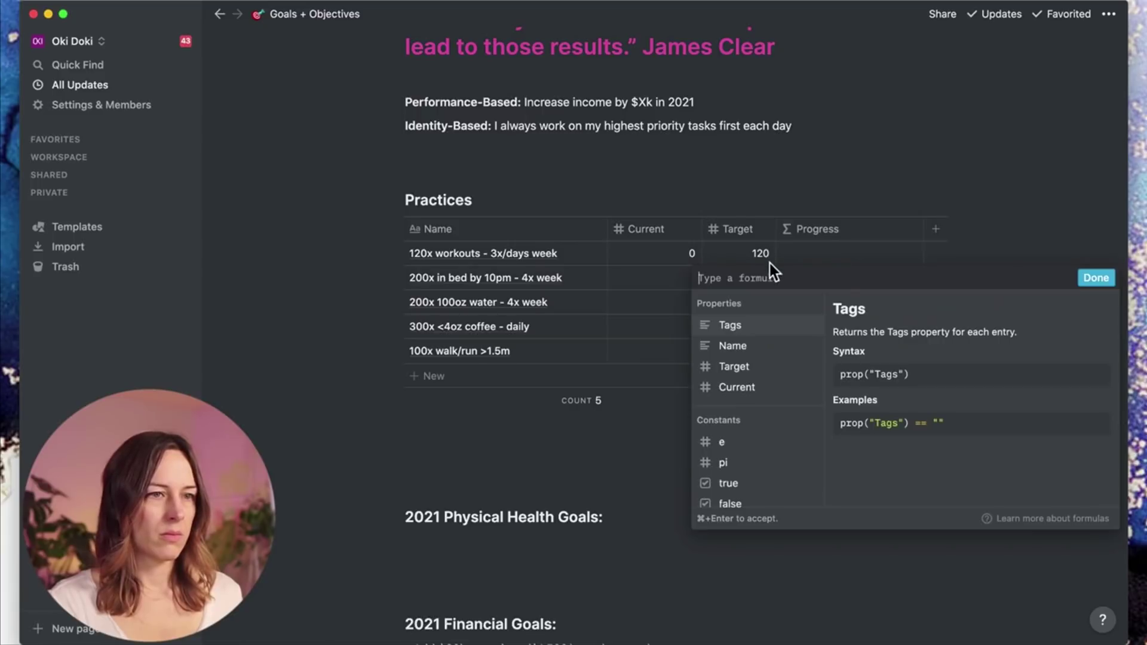
pyautogui.press('super+v')
pyautogui.click(1105, 345)
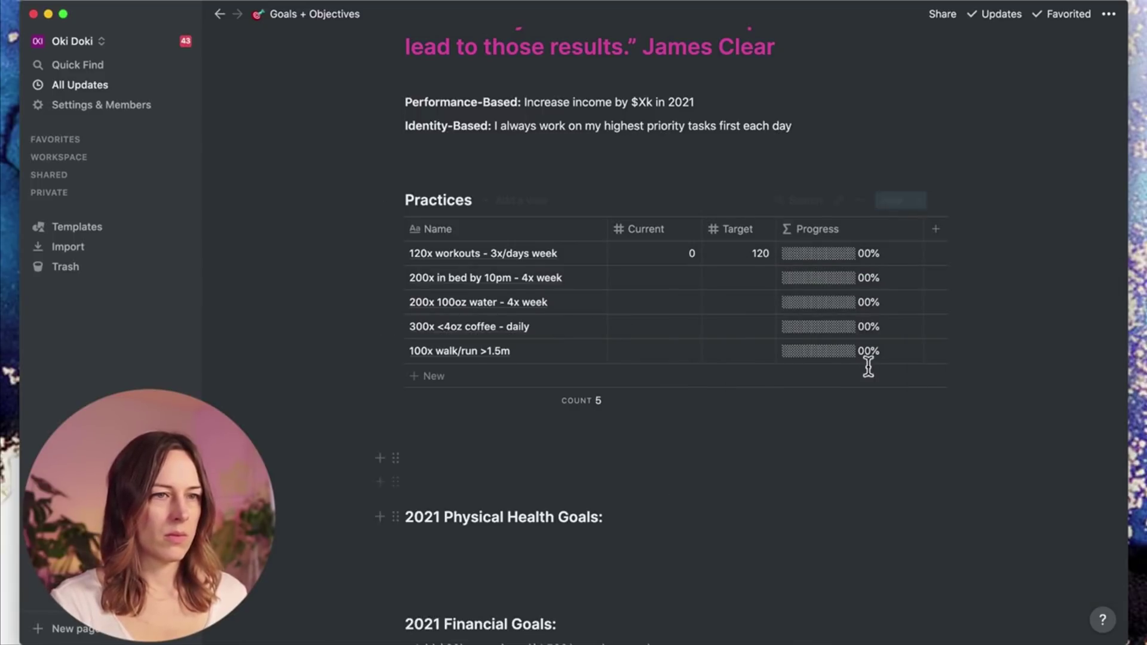
# Step: Narrow the Progress column and set Targets 200, 200, 300 and 100 for the remaining practices
pyautogui.moveTo(923, 224); pyautogui.dragTo(900, 224)
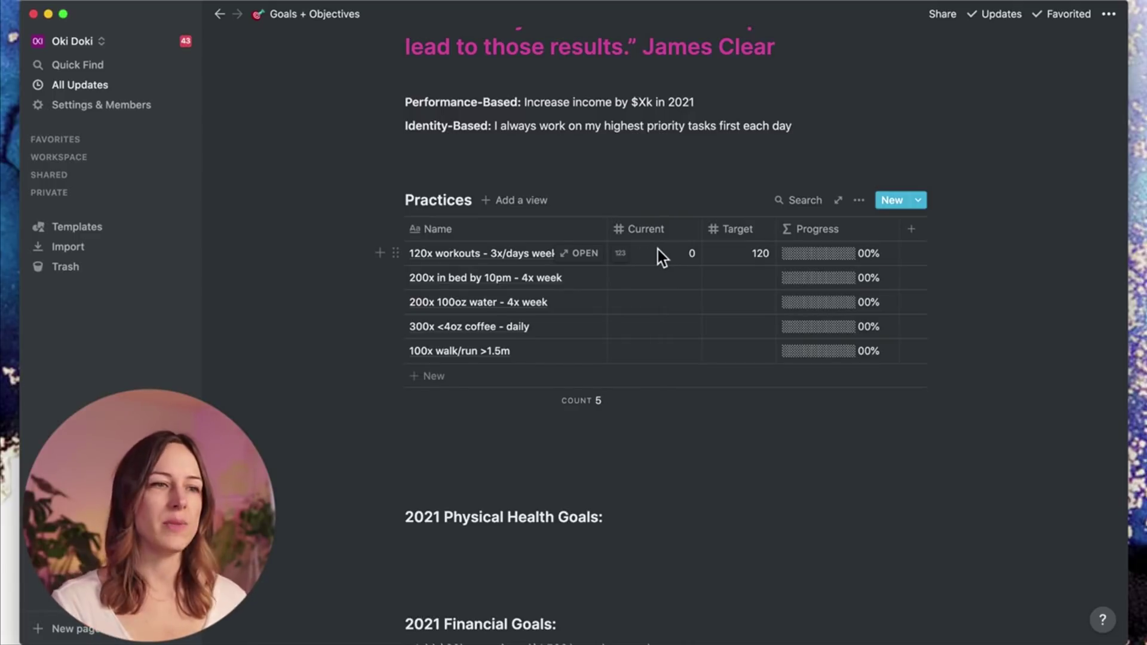
pyautogui.click(743, 276)
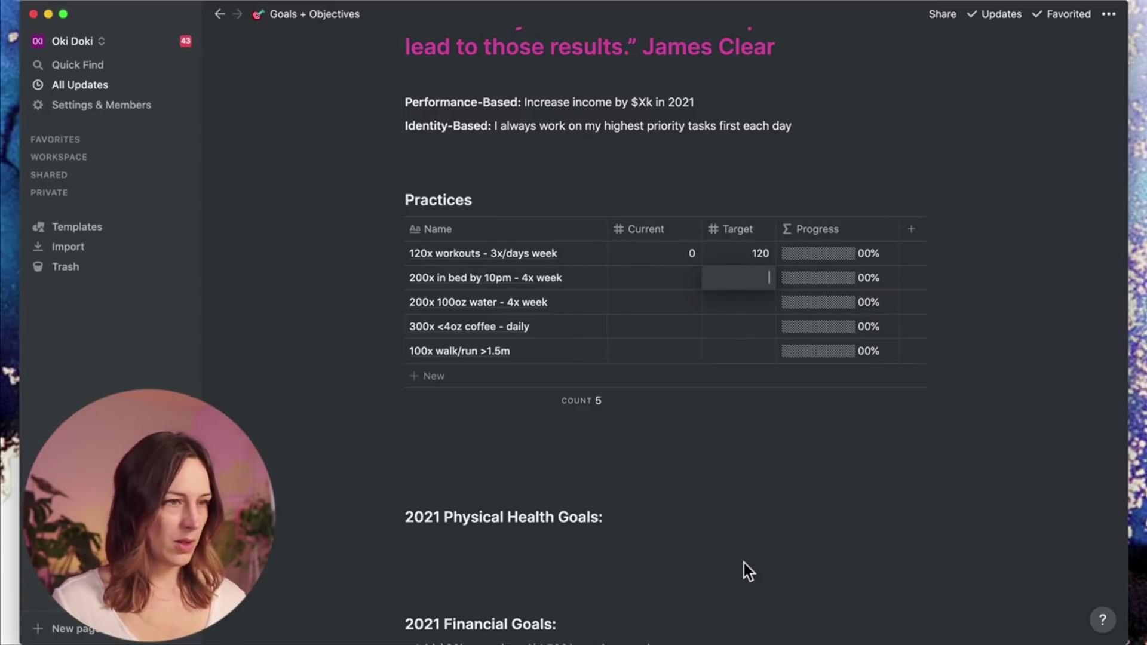
pyautogui.write('200')
pyautogui.press('Return')
pyautogui.click(729, 303)
pyautogui.write('200')
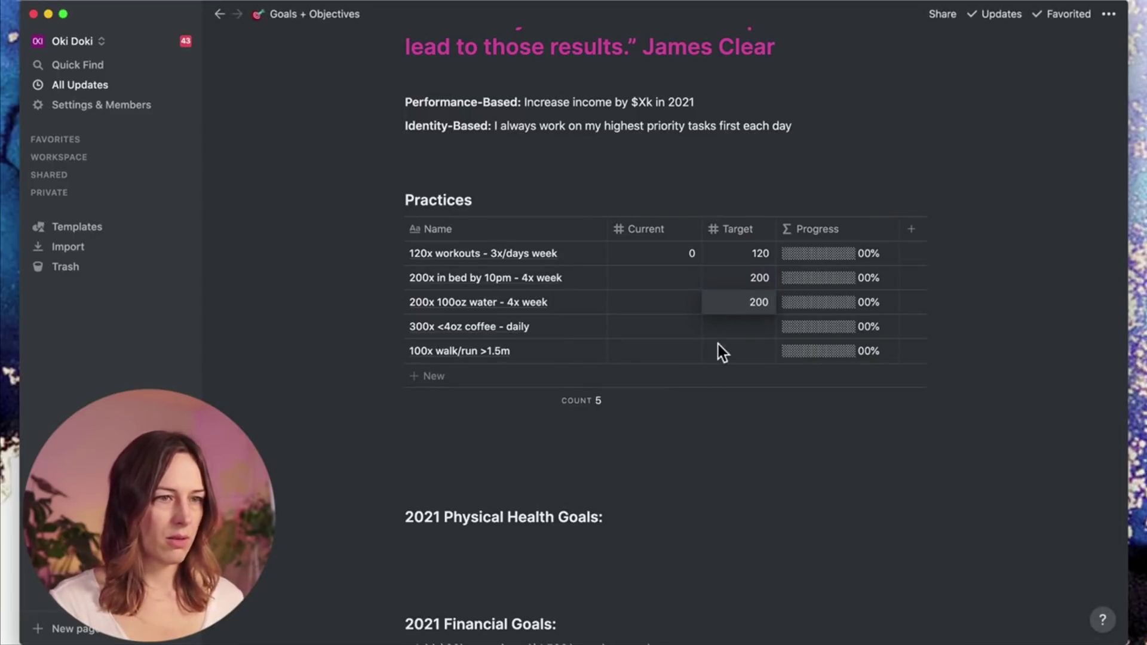
pyautogui.click(755, 327)
pyautogui.write('300')
pyautogui.click(739, 347)
pyautogui.write('100')
pyautogui.press('Return')
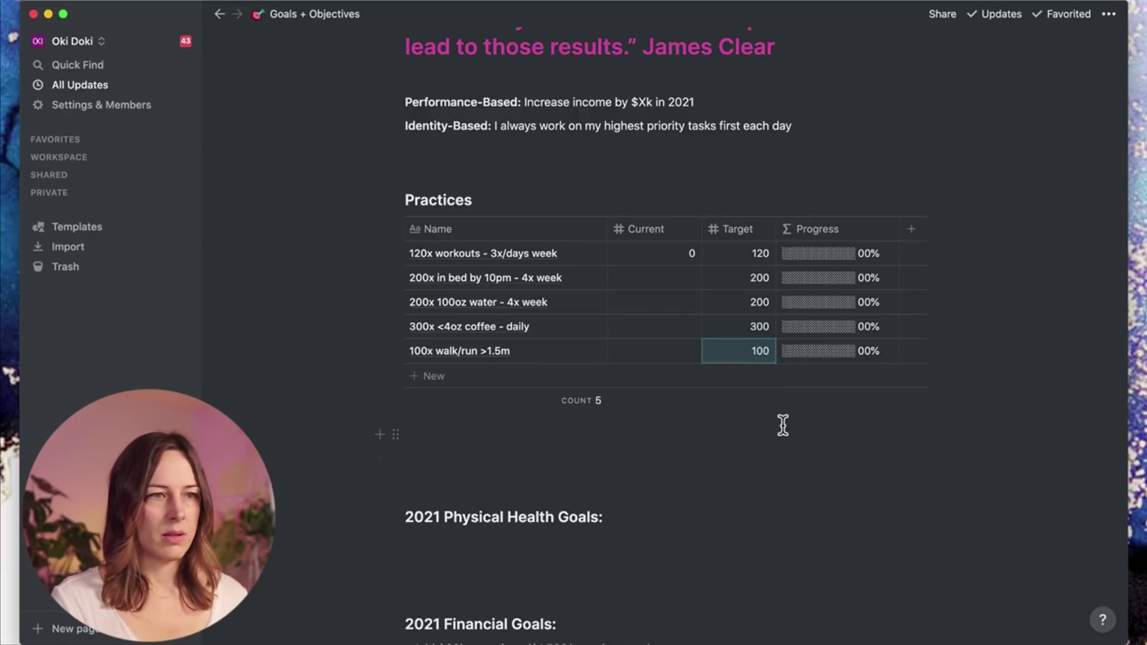
# Step: Enter a Current count of 0 for the bed, water, coffee and walk/run practices
pyautogui.click(684, 276)
pyautogui.write('0')
pyautogui.press('Return')
pyautogui.click(676, 310)
pyautogui.write('0')
pyautogui.press('Return')
pyautogui.click(687, 335)
pyautogui.write('0')
pyautogui.click(689, 356)
pyautogui.write('0')
# Step: Test the workouts Current count at 110, then reset it to 0
pyautogui.click(687, 257)
pyautogui.press('Left')
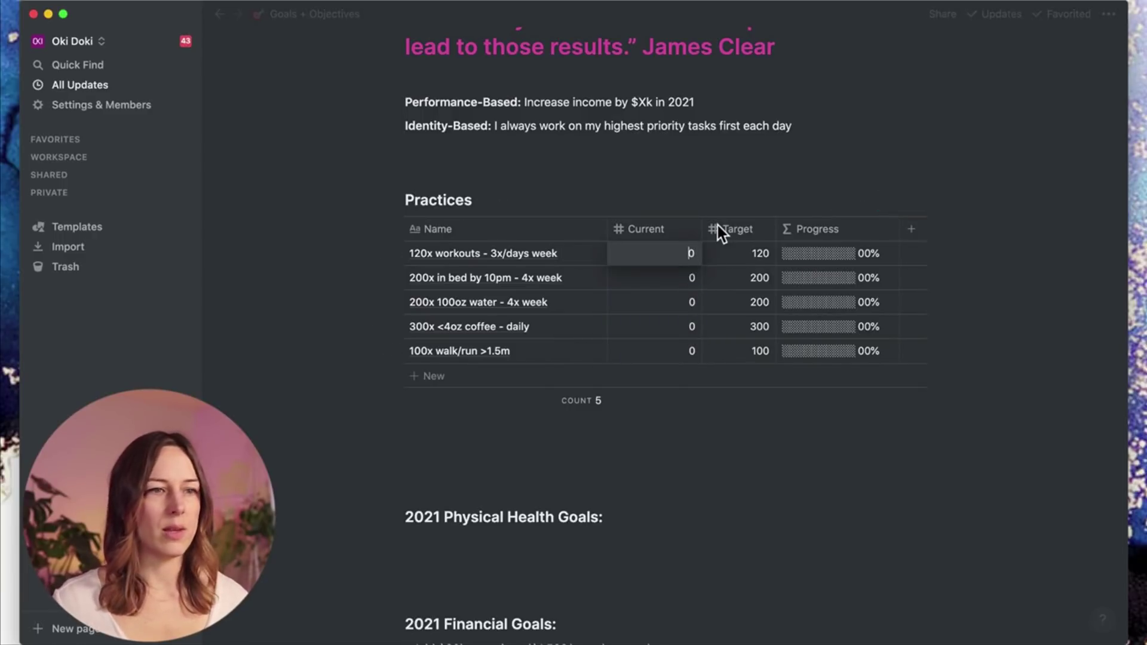
pyautogui.write('1')
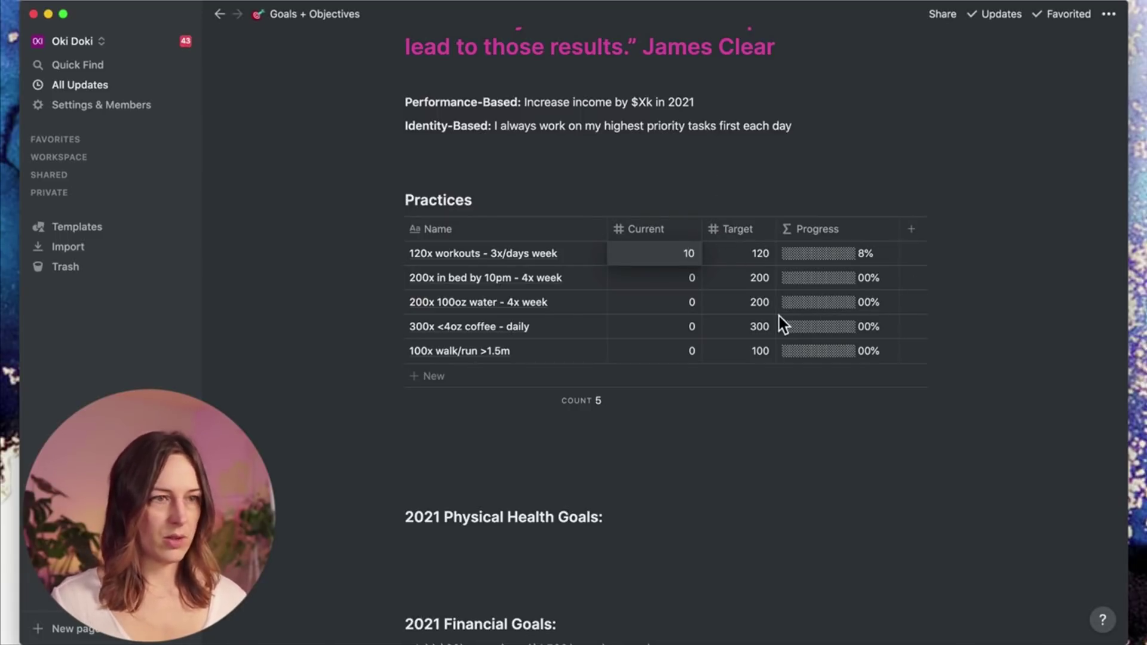
pyautogui.write('1')
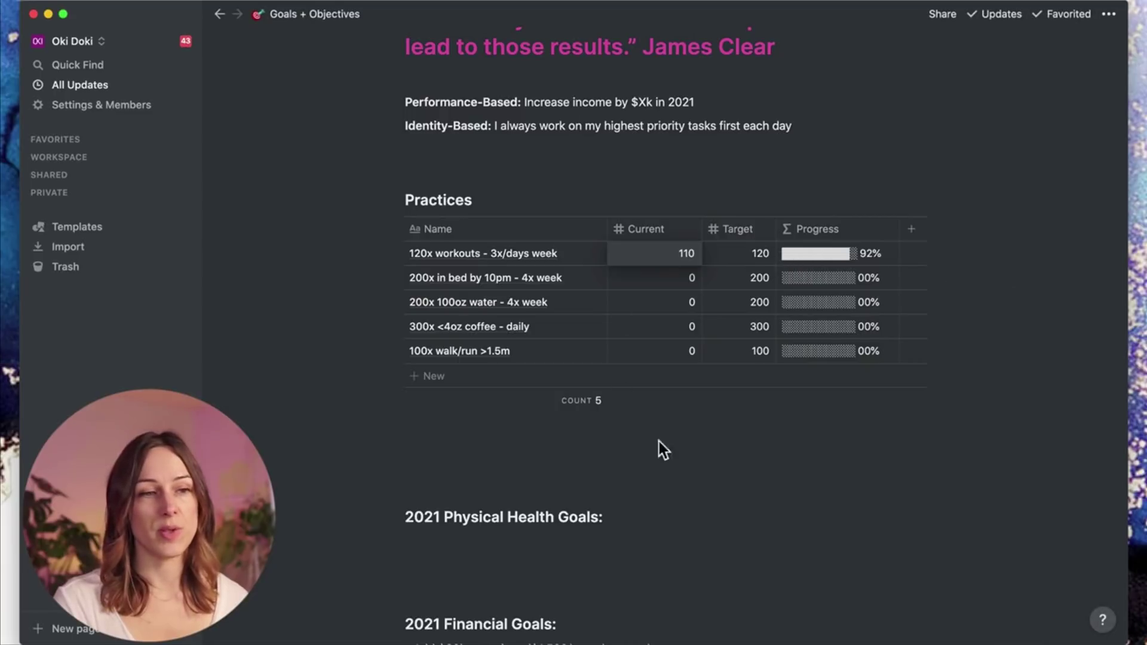
pyautogui.press('Escape')
pyautogui.write('0')
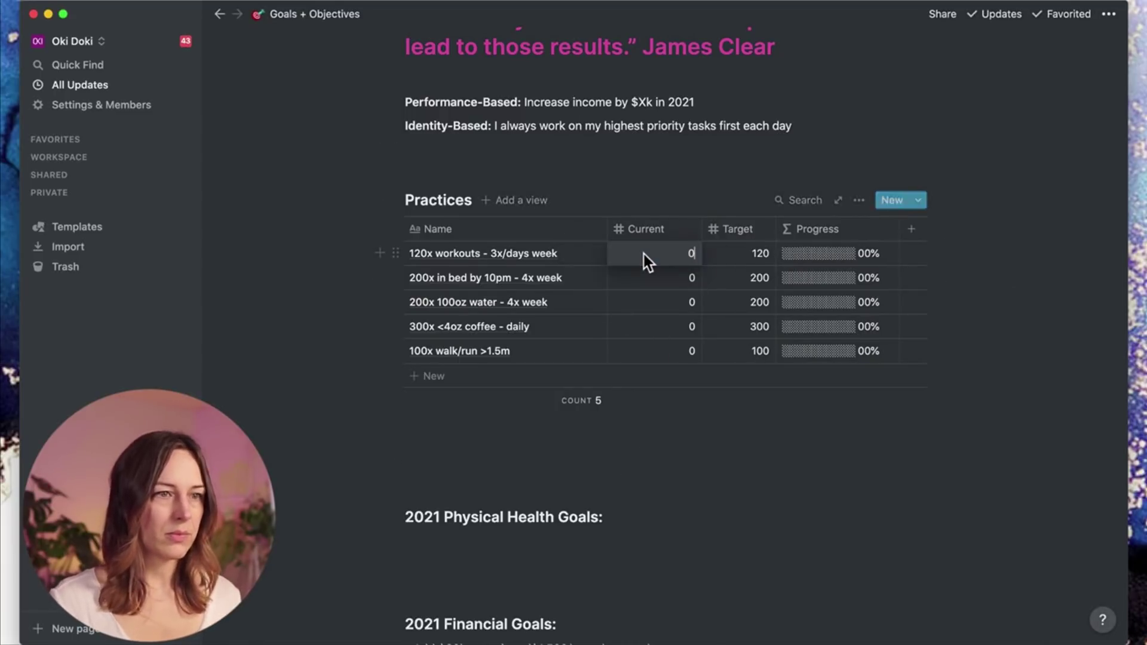
pyautogui.press('Escape')
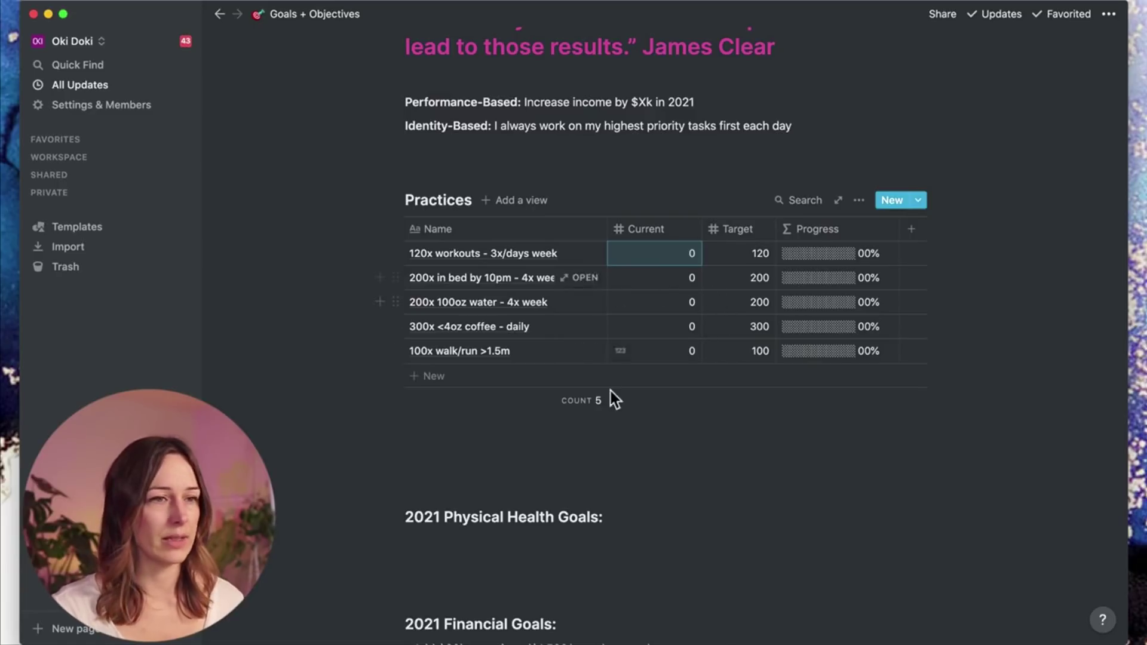
# Step: Insert an inline gallery titled 'Goals' below the Practices table
pyautogui.click(494, 466)
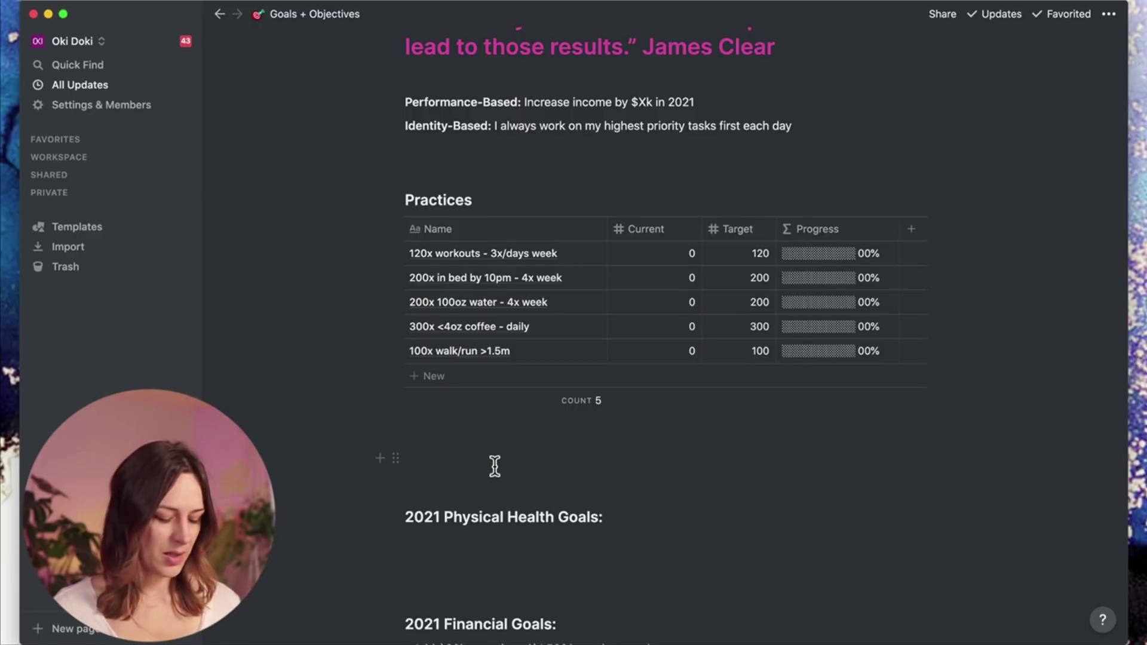
pyautogui.write('/')
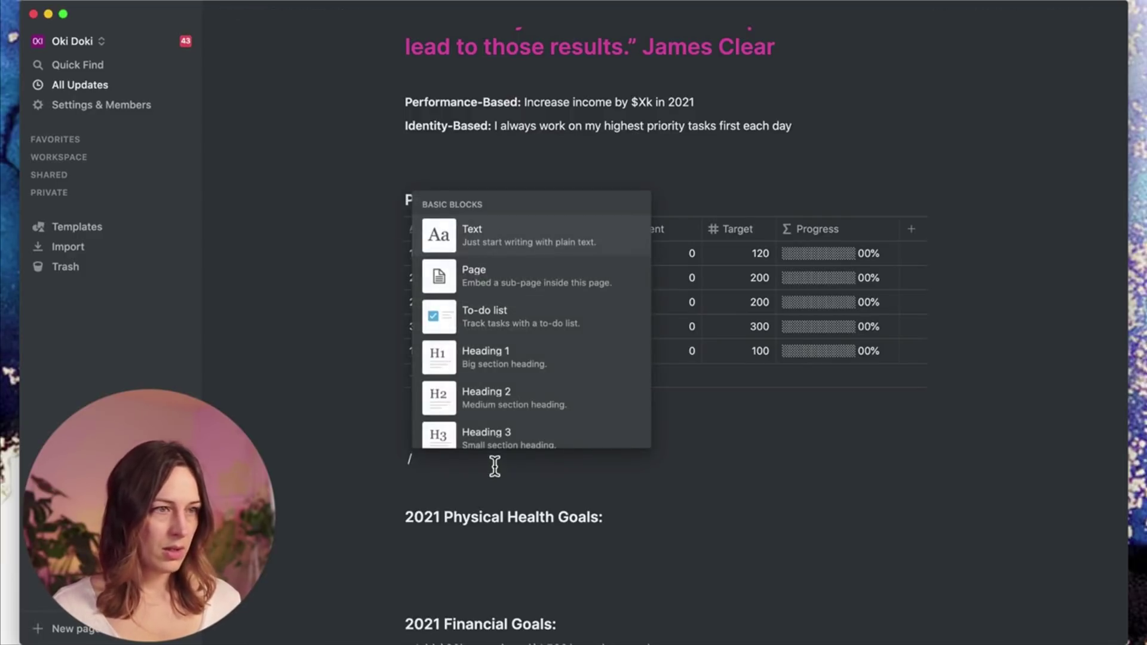
pyautogui.write('gallery')
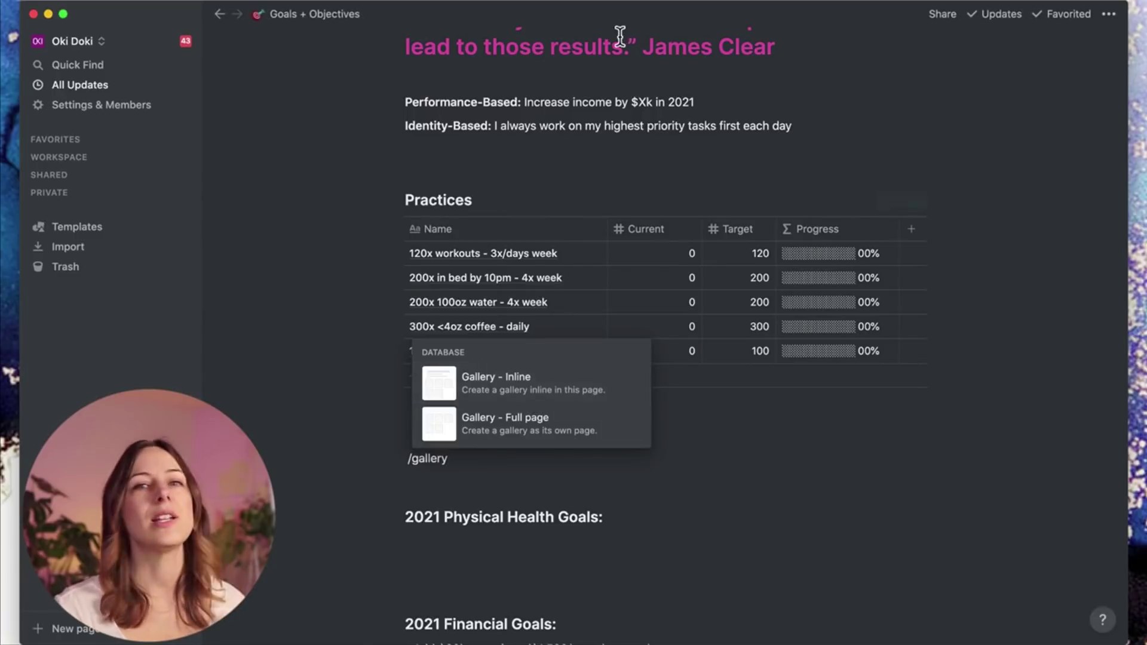
pyautogui.click(582, 384)
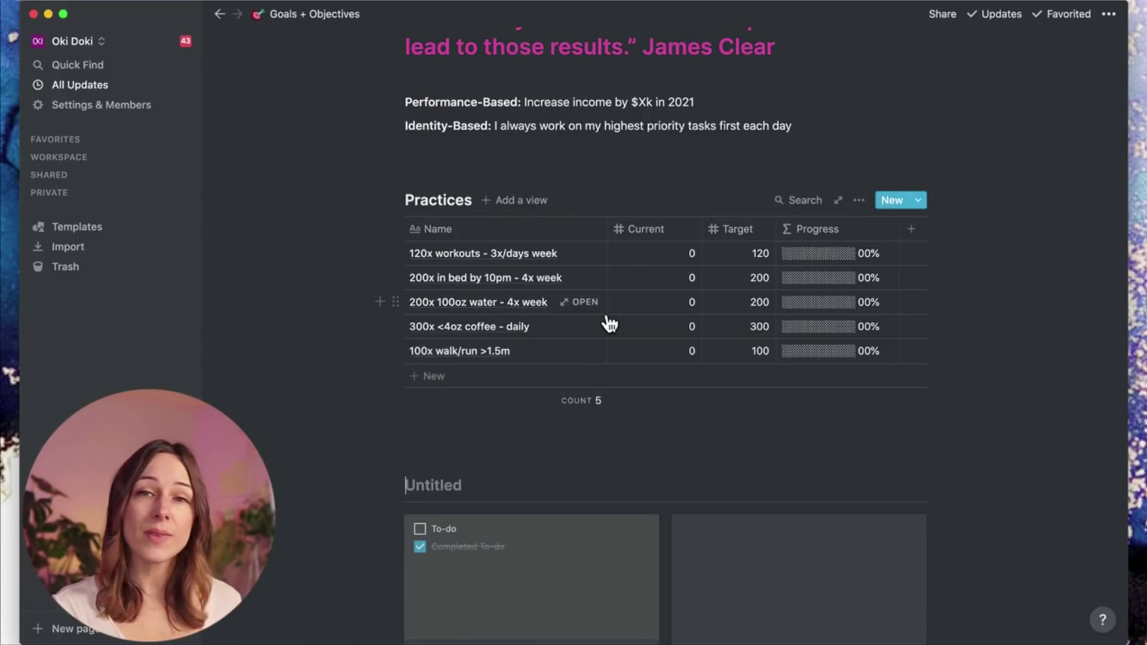
pyautogui.scroll(-2, 638, 457)
pyautogui.write('Goals')
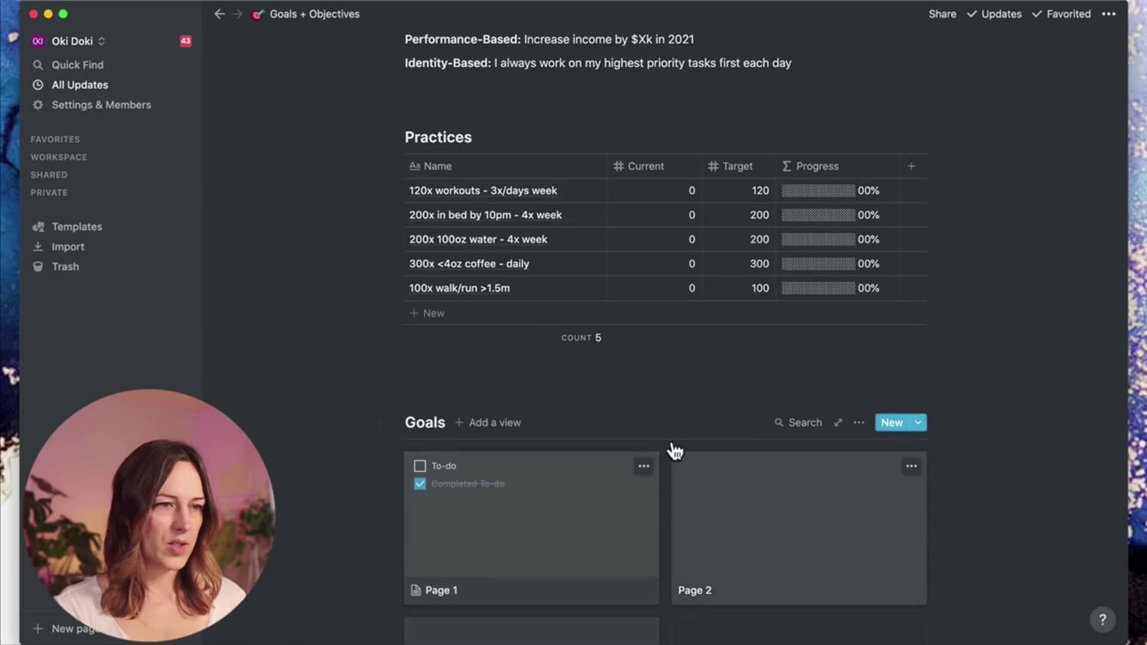
# Step: Delete the Page 3 and Page 2 cards from the Goals gallery
pyautogui.scroll(-2, 831, 521)
pyautogui.scroll(-9, 831, 520)
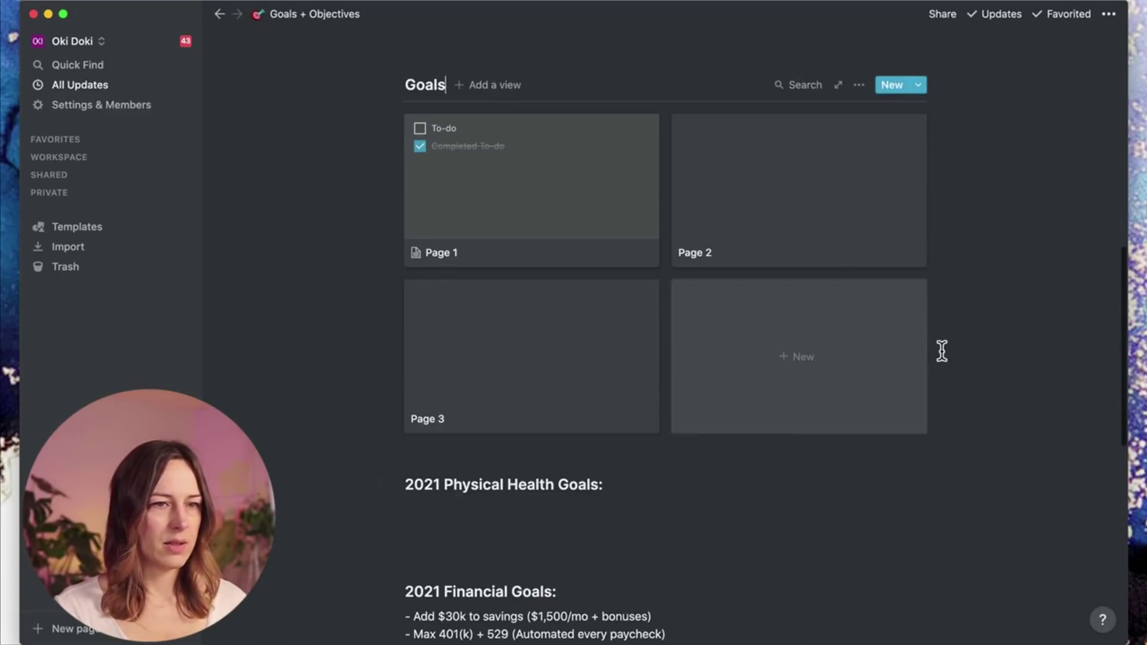
pyautogui.moveTo(949, 351); pyautogui.dragTo(617, 360)
pyautogui.press('BackSpace')
pyautogui.moveTo(959, 219); pyautogui.dragTo(883, 223)
pyautogui.press('BackSpace')
# Step: Open the Page 1 card and paste 'Become the type of person who never misses a workout' as its title
pyautogui.click(542, 203)
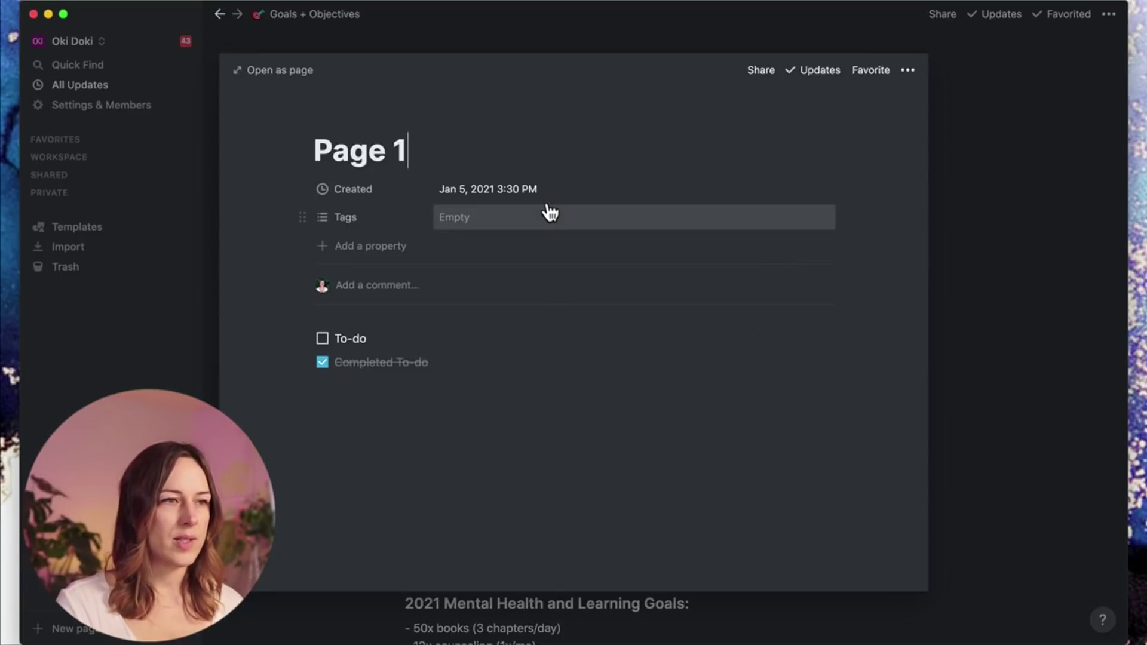
pyautogui.click(393, 141)
pyautogui.press('super+a')
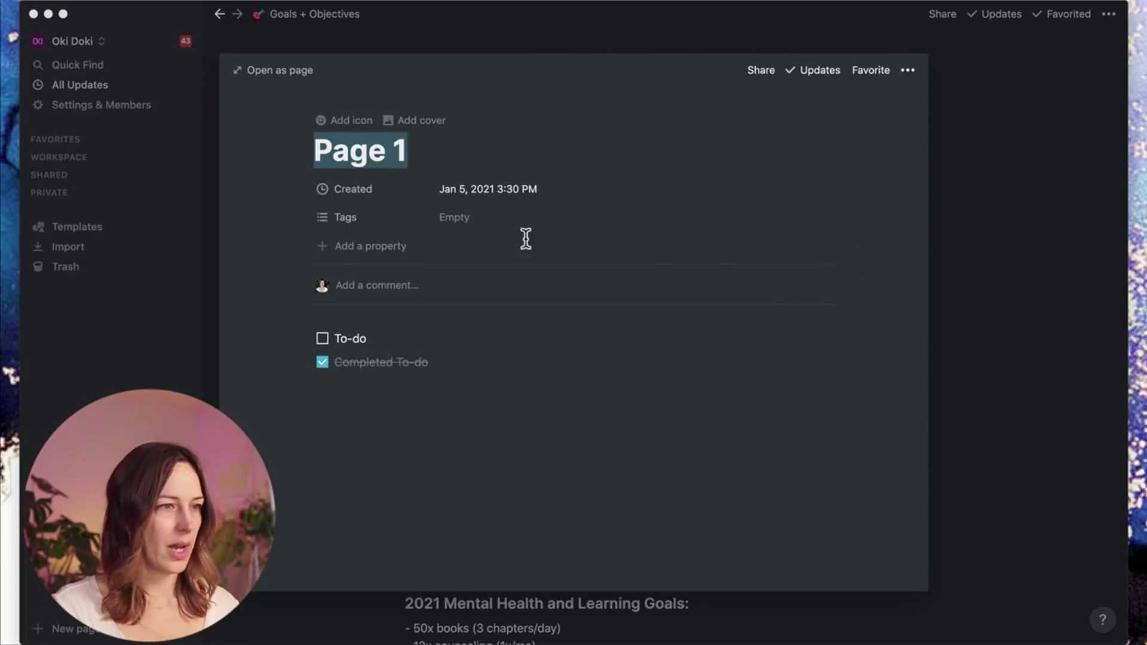
pyautogui.tripleClick(366, 152)
pyautogui.write('Become the type of person who never misses a workout.')
# Step: Remove the title's trailing period and delete the sample to-do items
pyautogui.press('BackSpace')
pyautogui.moveTo(374, 453); pyautogui.dragTo(348, 379)
pyautogui.press('BackSpace')
pyautogui.click(986, 191)
# Step: Give the workout goal page a medium-light flexed-biceps icon
pyautogui.scroll(2, 472, 304)
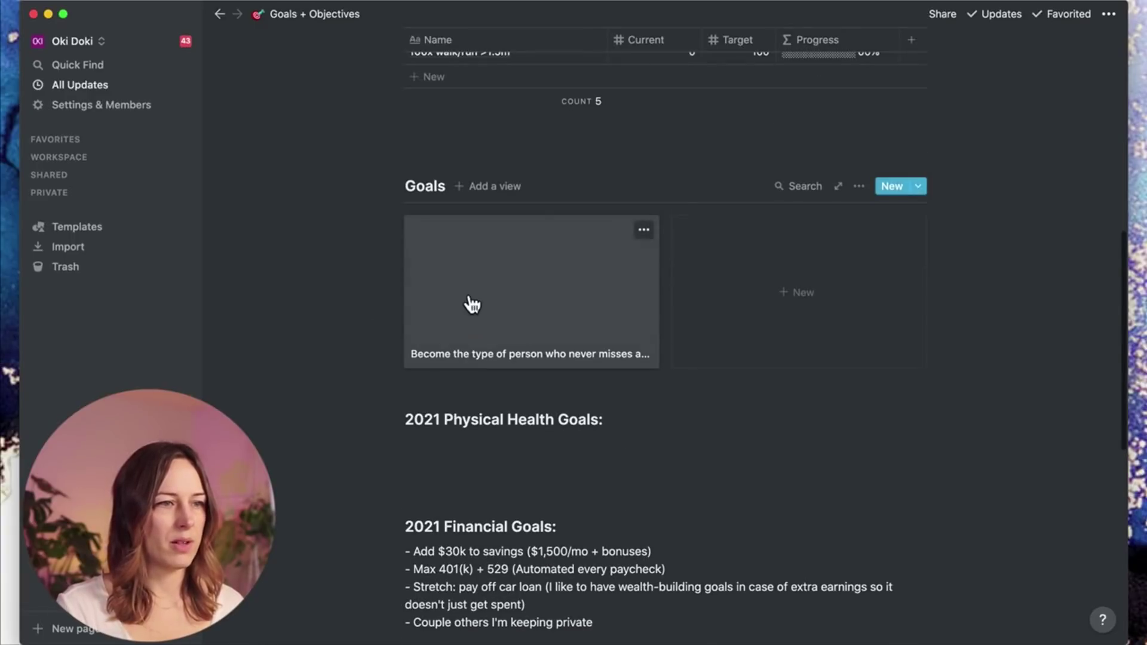
pyautogui.click(545, 226)
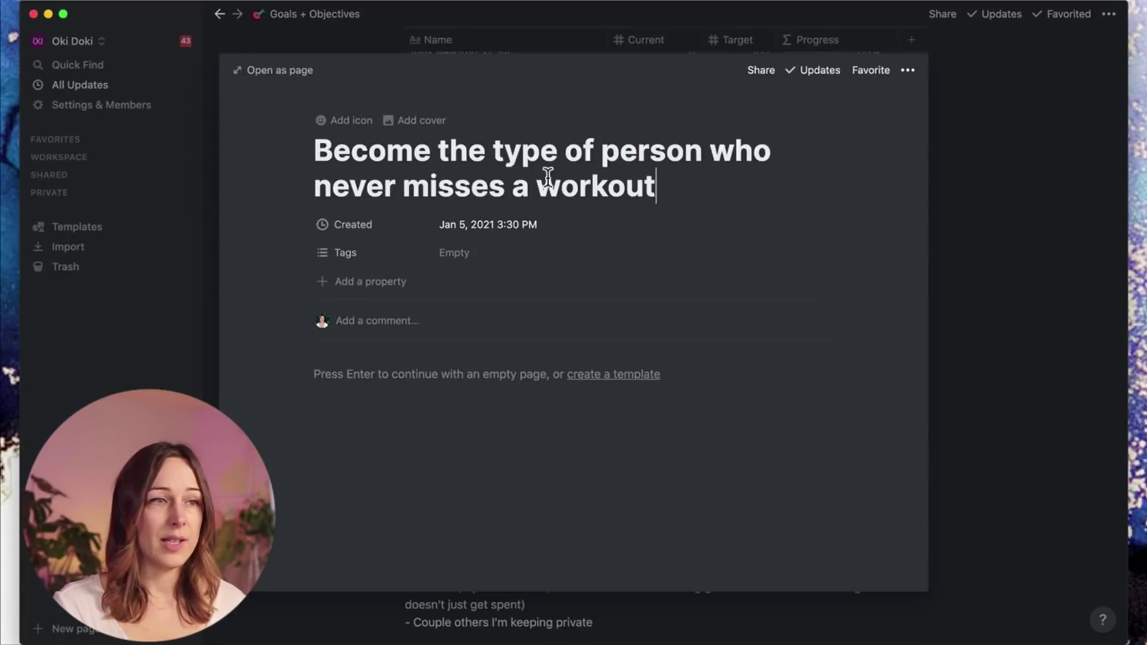
pyautogui.click(358, 122)
pyautogui.click(350, 194)
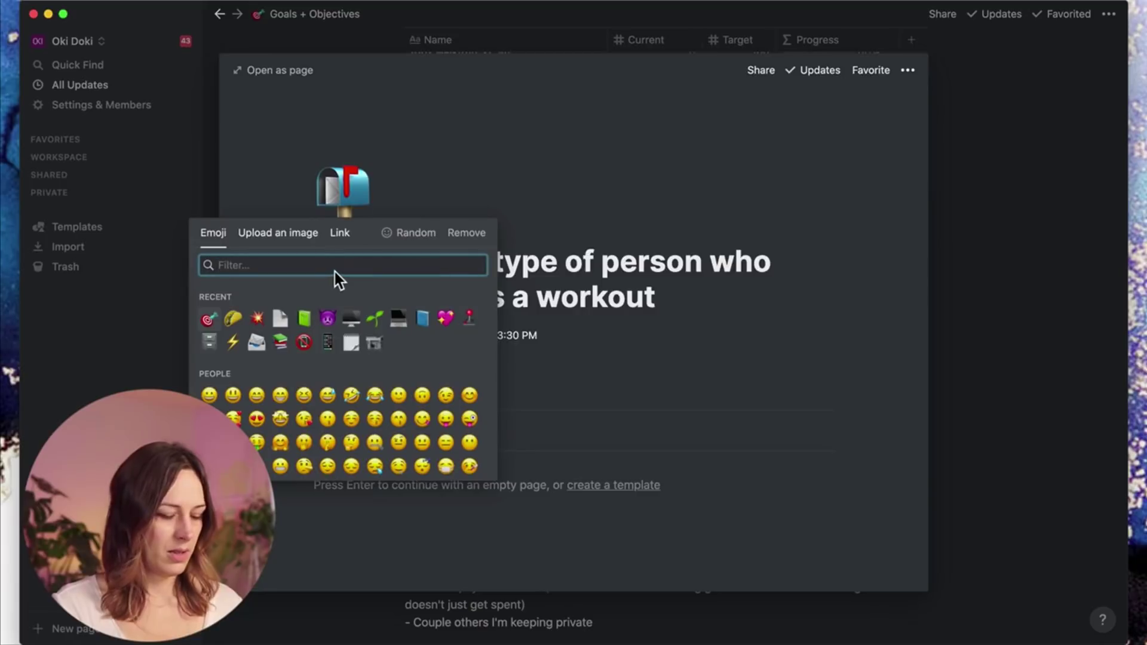
pyautogui.write('flex')
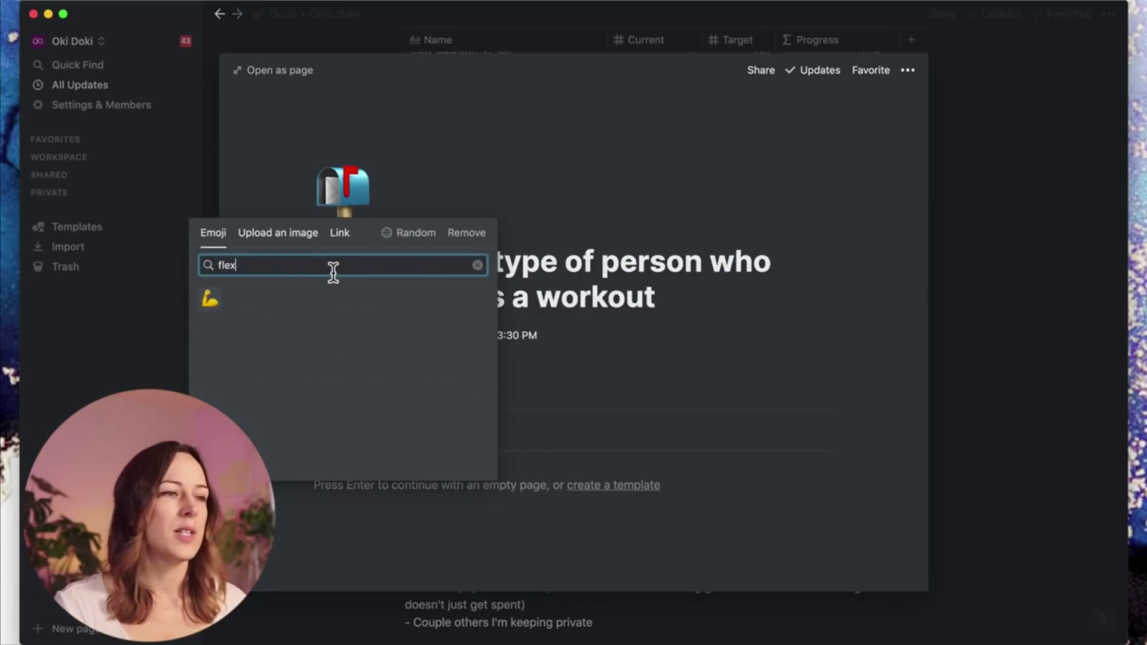
pyautogui.moveTo(209, 299)
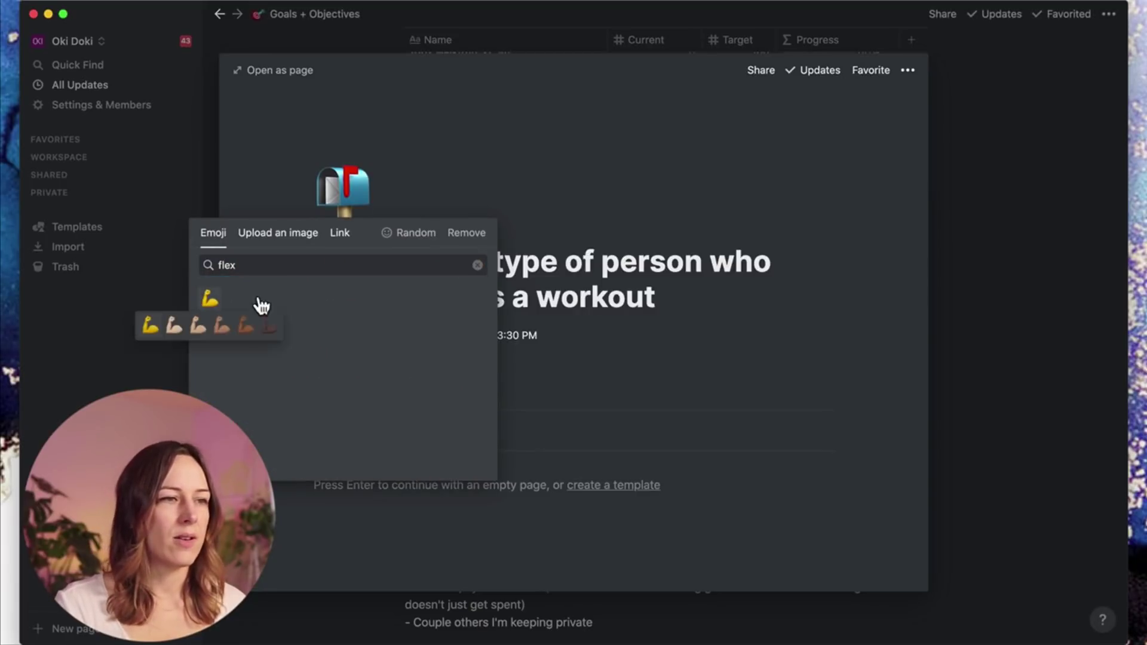
pyautogui.click(197, 325)
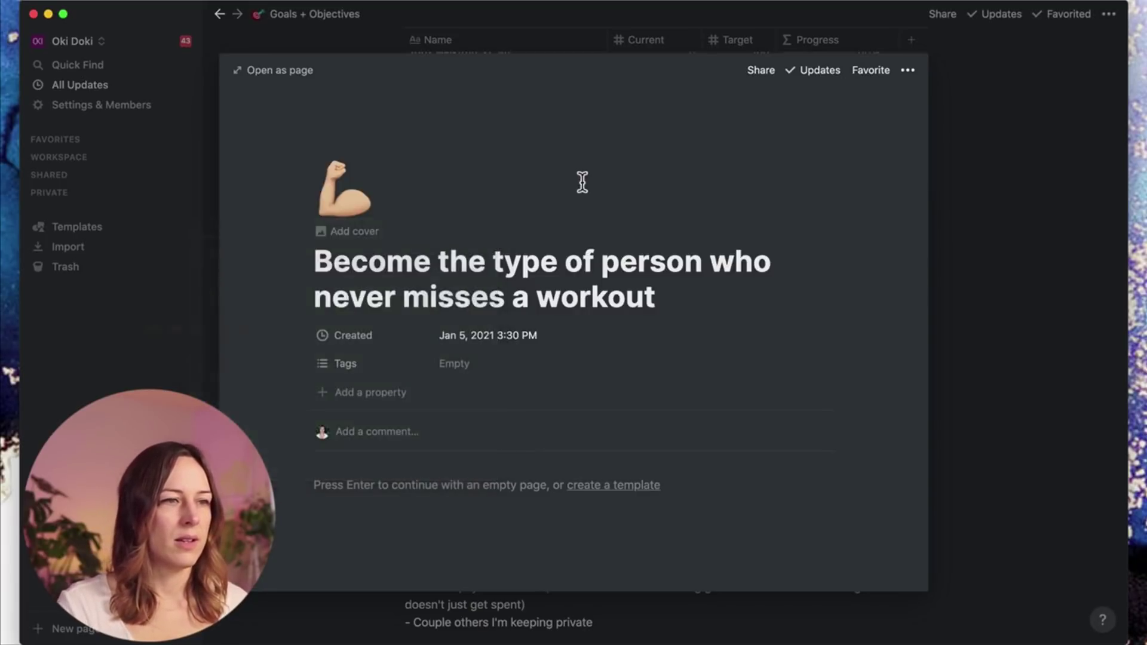
# Step: Set the page cover to a barbell photo from an Unsplash 'fitness' search
pyautogui.click(646, 235)
pyautogui.click(702, 199)
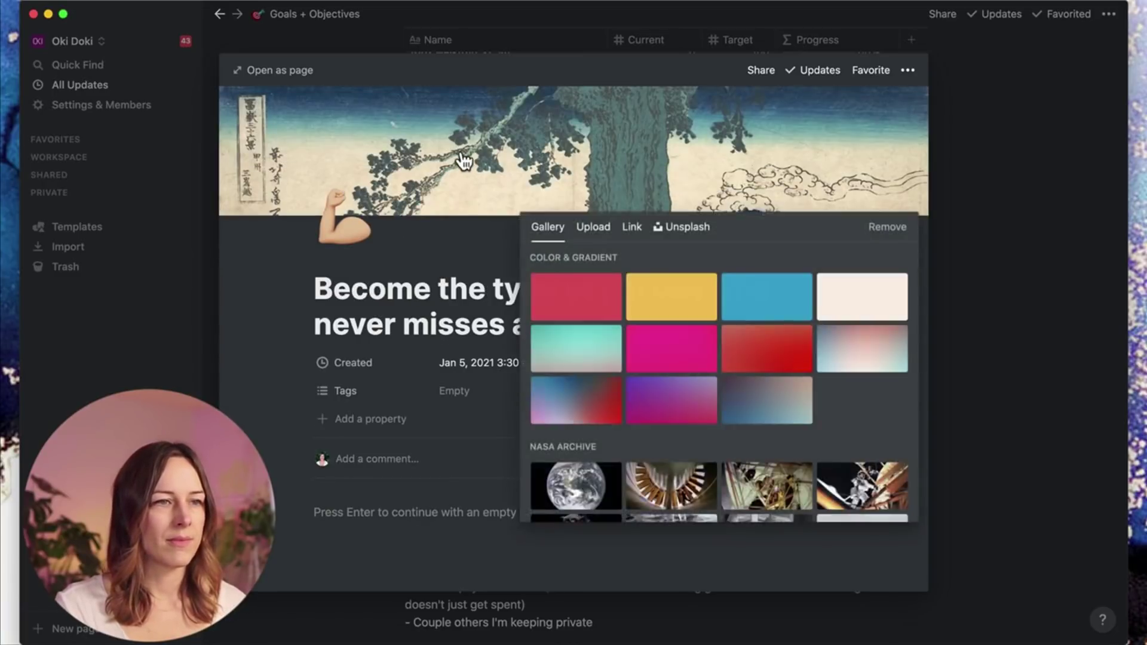
pyautogui.click(664, 229)
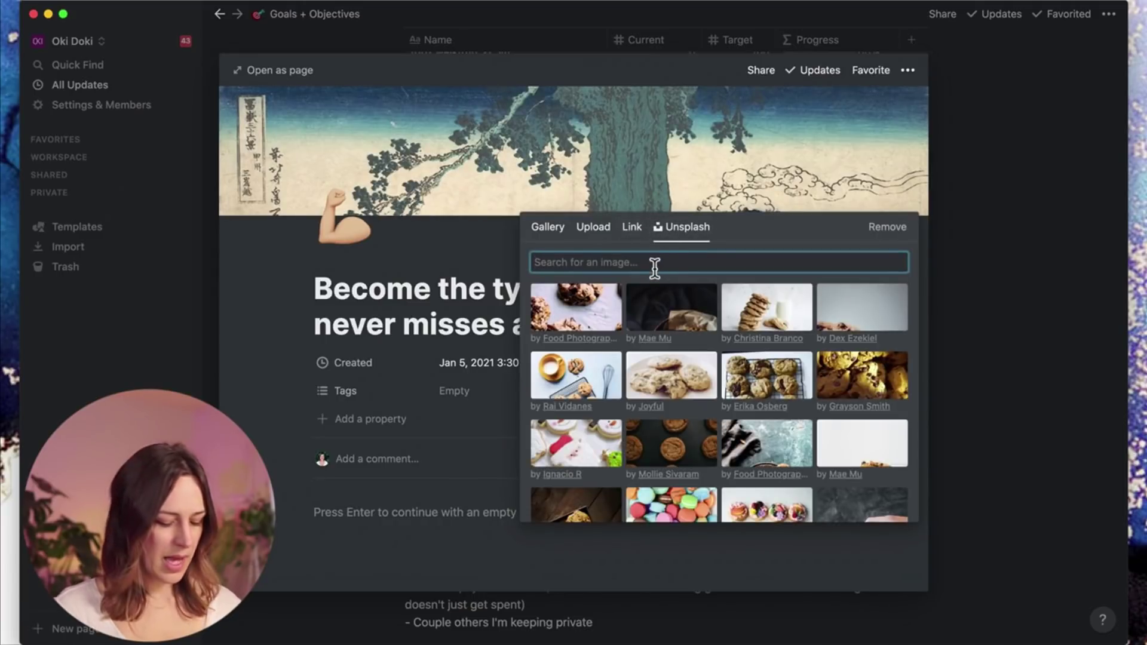
pyautogui.write('fitness')
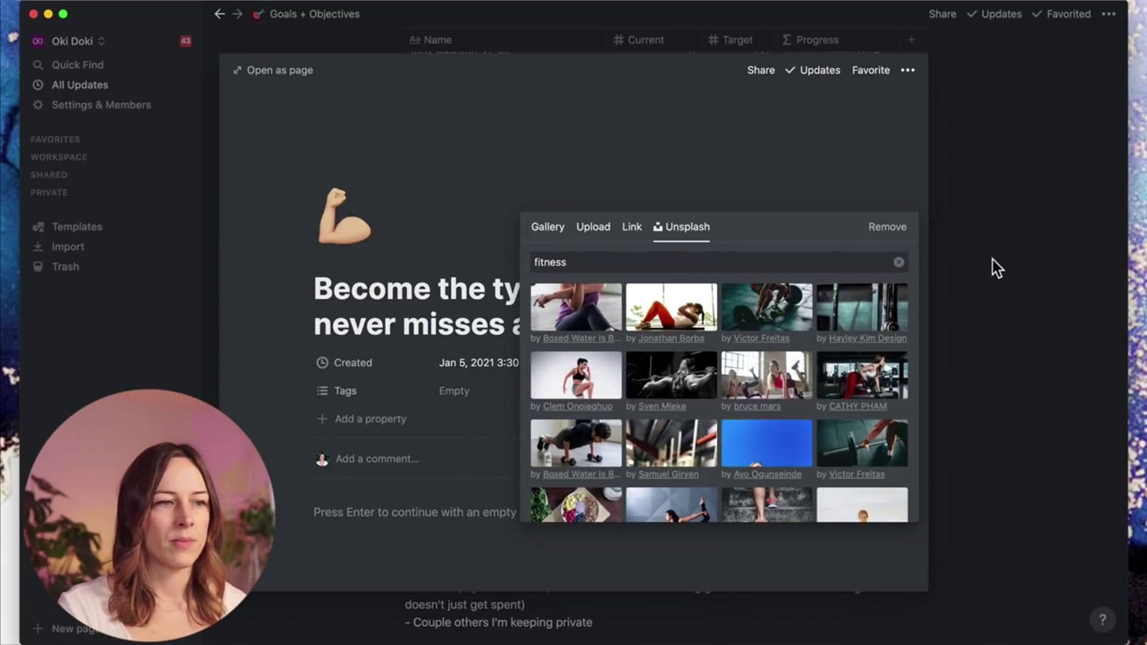
pyautogui.click(990, 258)
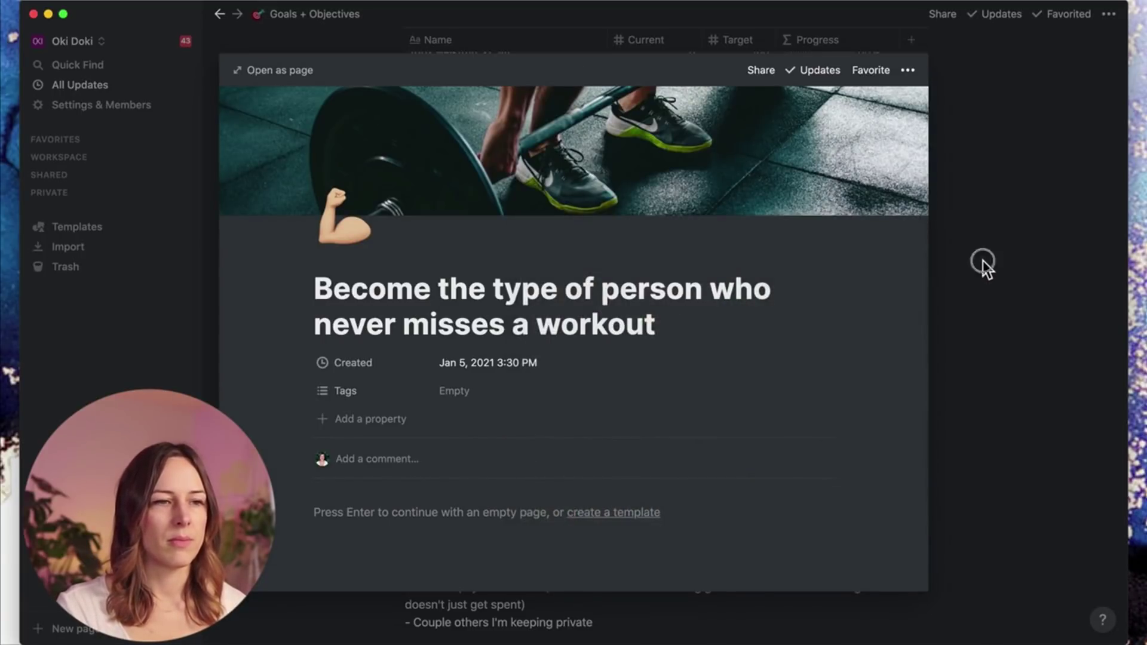
pyautogui.click(983, 261)
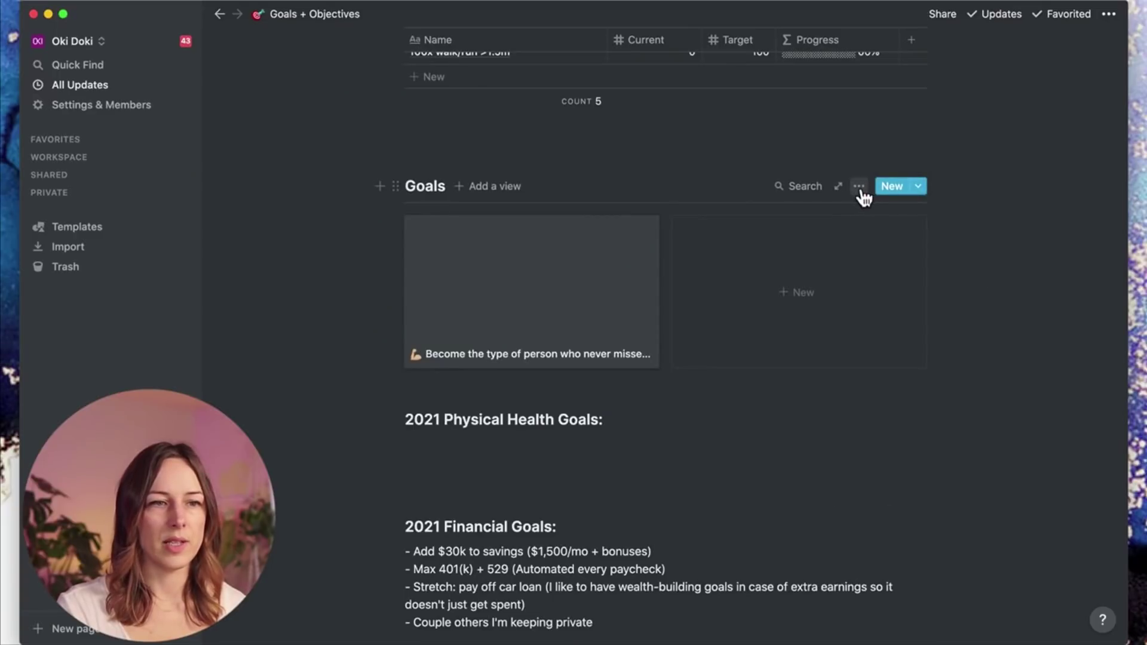
# Step: Set the Goals gallery's card preview to Page cover
pyautogui.click(860, 186)
pyautogui.click(904, 313)
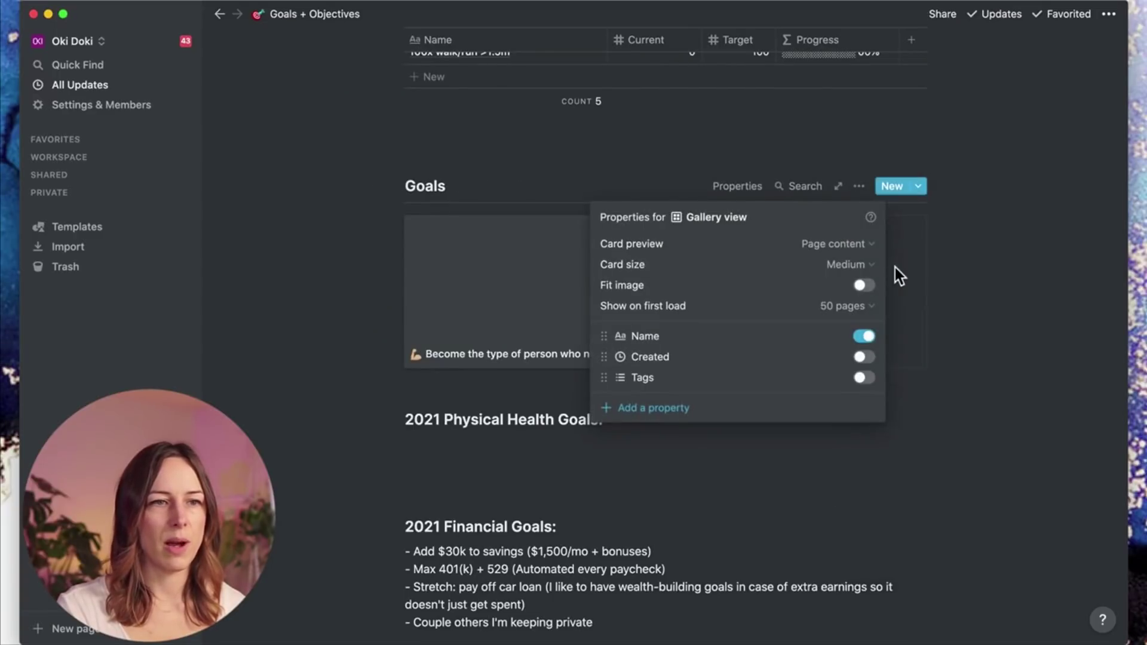
pyautogui.click(848, 245)
pyautogui.click(794, 289)
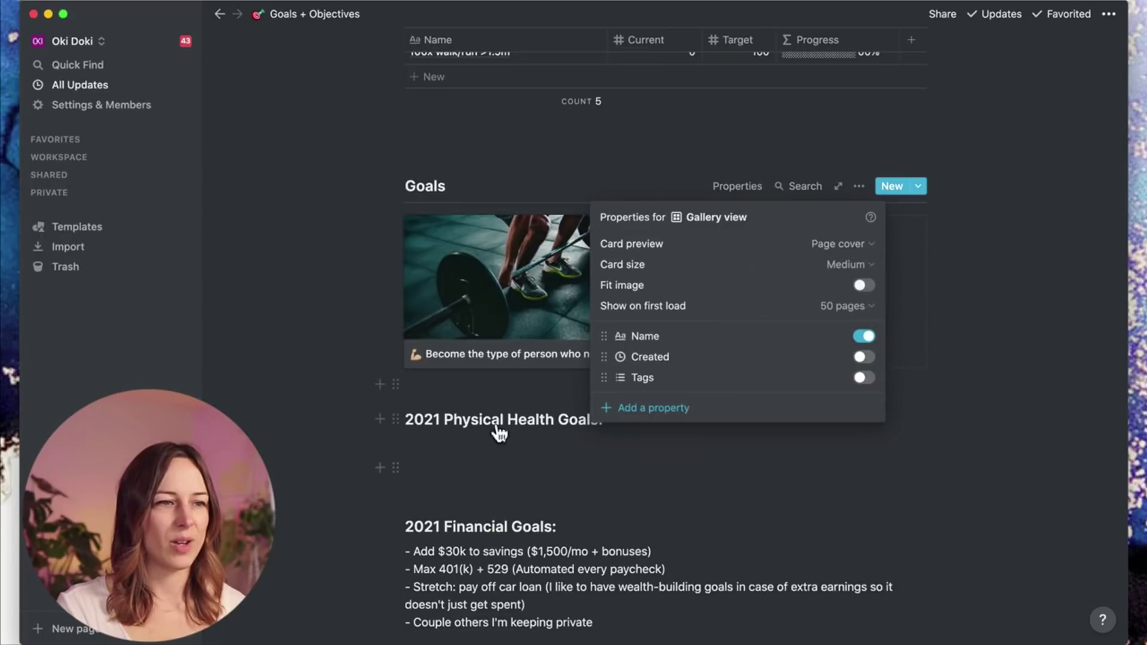
pyautogui.click(312, 373)
pyautogui.scroll(2, 852, 290)
pyautogui.scroll(2, 580, 324)
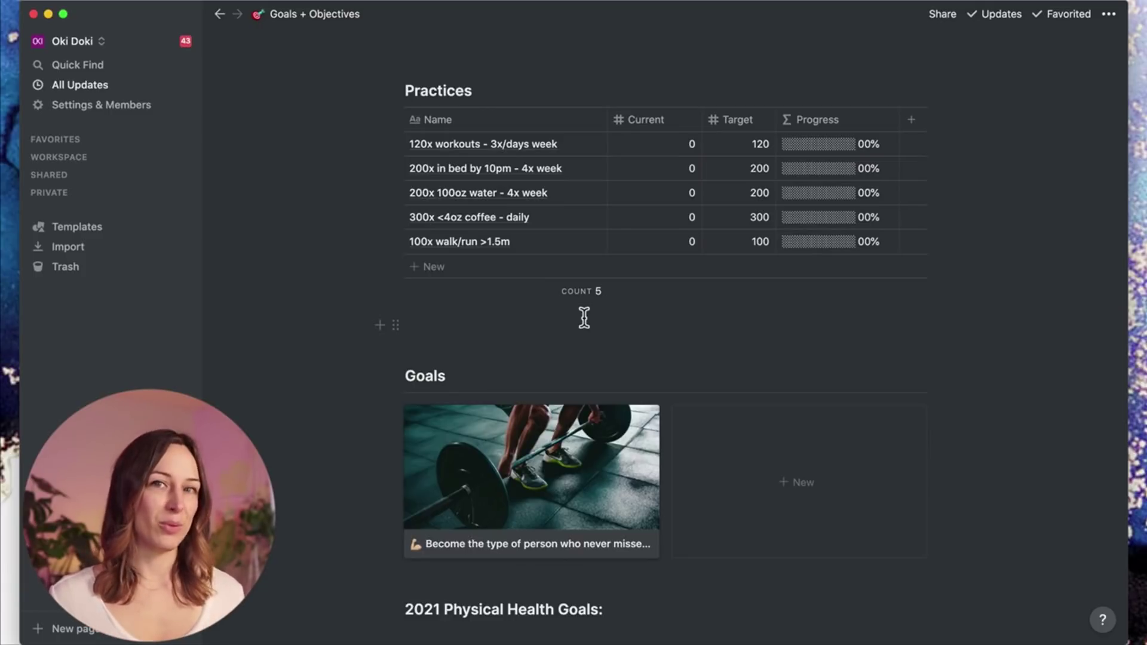
# Step: Add a relation to the Practices database on the workout goal and name it Practices
pyautogui.click(491, 478)
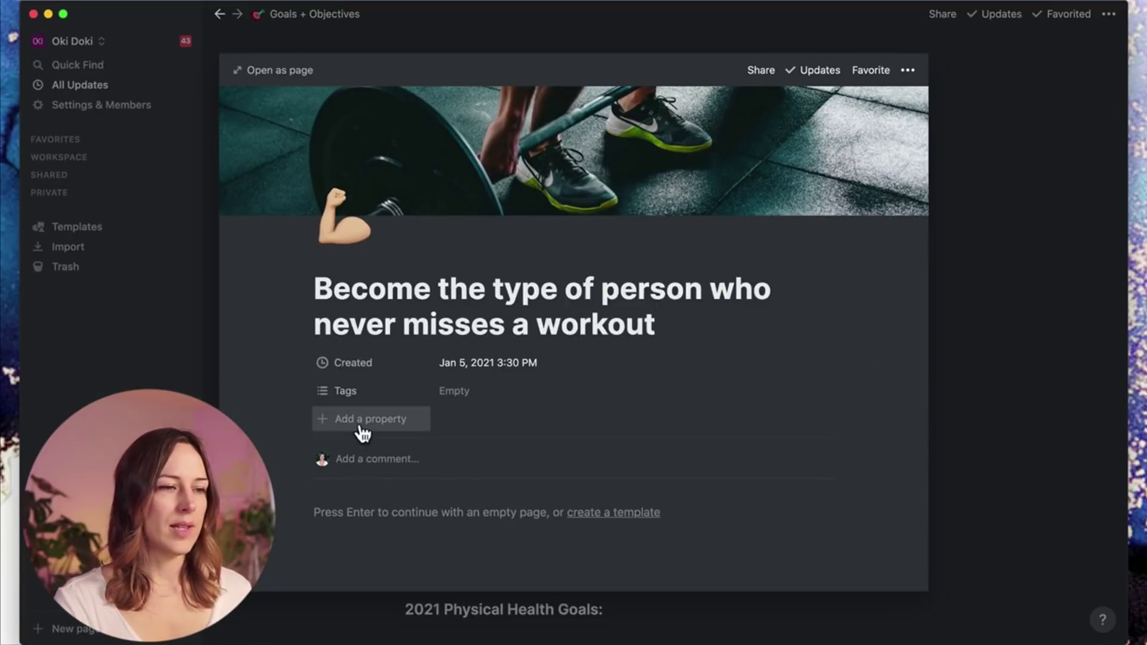
pyautogui.click(360, 427)
pyautogui.moveTo(358, 507)
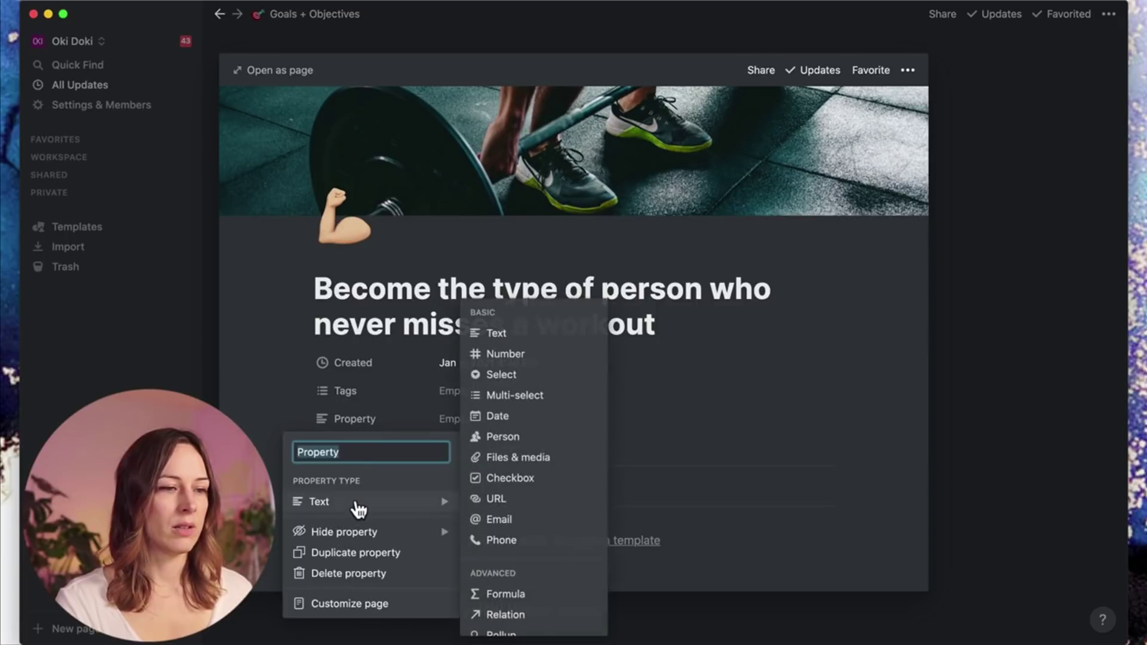
pyautogui.click(525, 615)
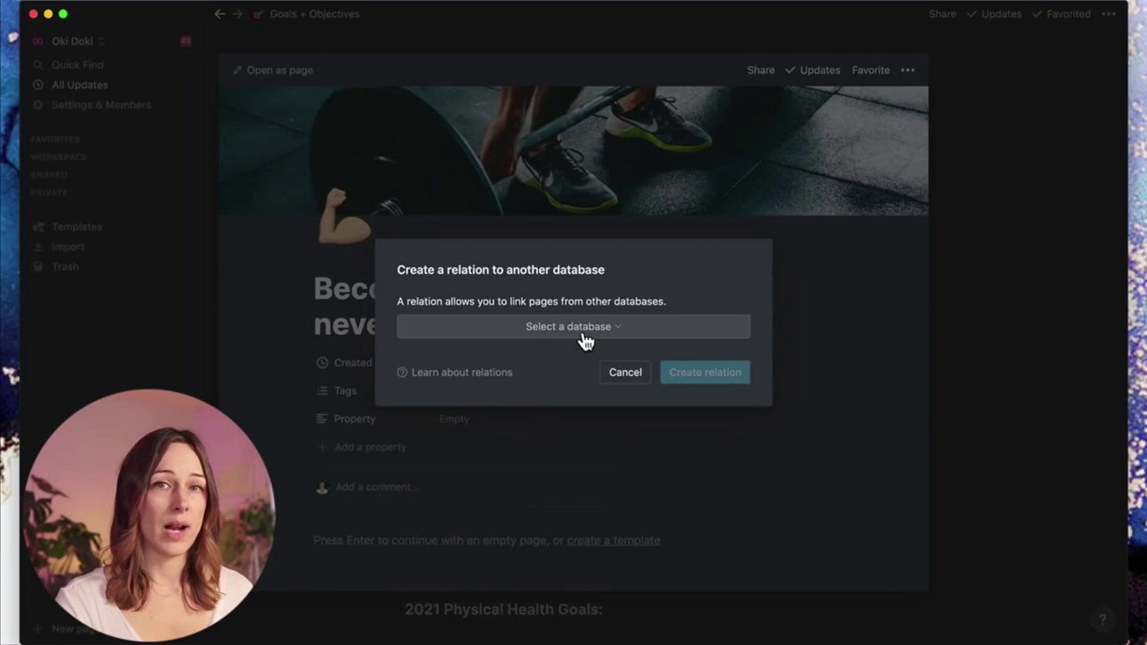
pyautogui.click(586, 328)
pyautogui.write('practices')
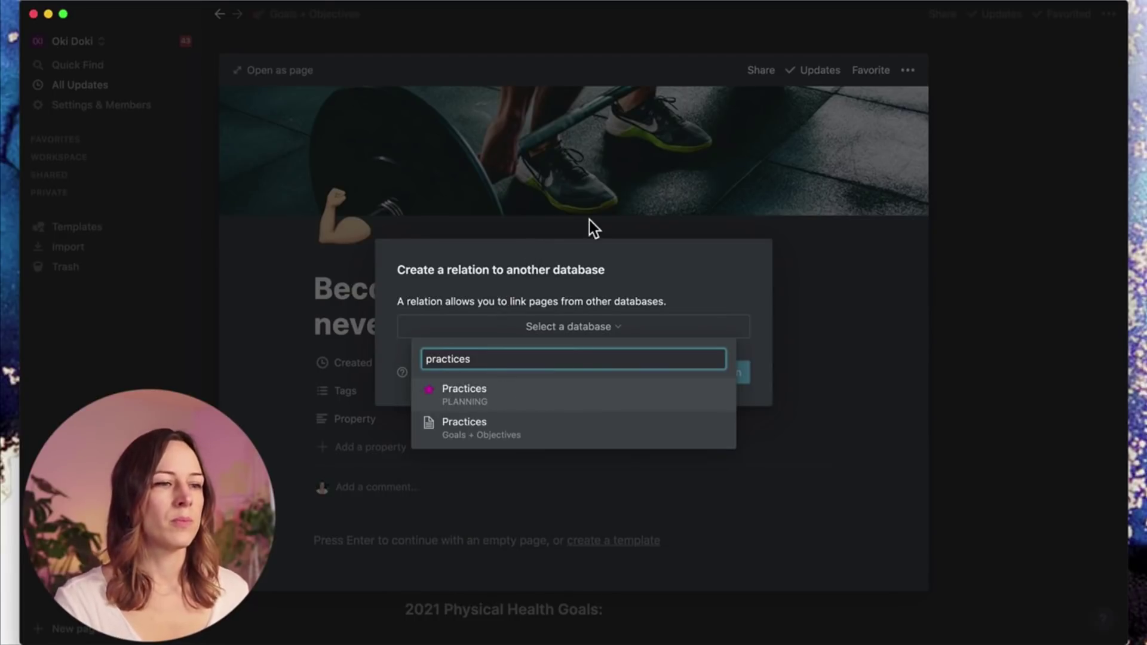
pyautogui.click(548, 430)
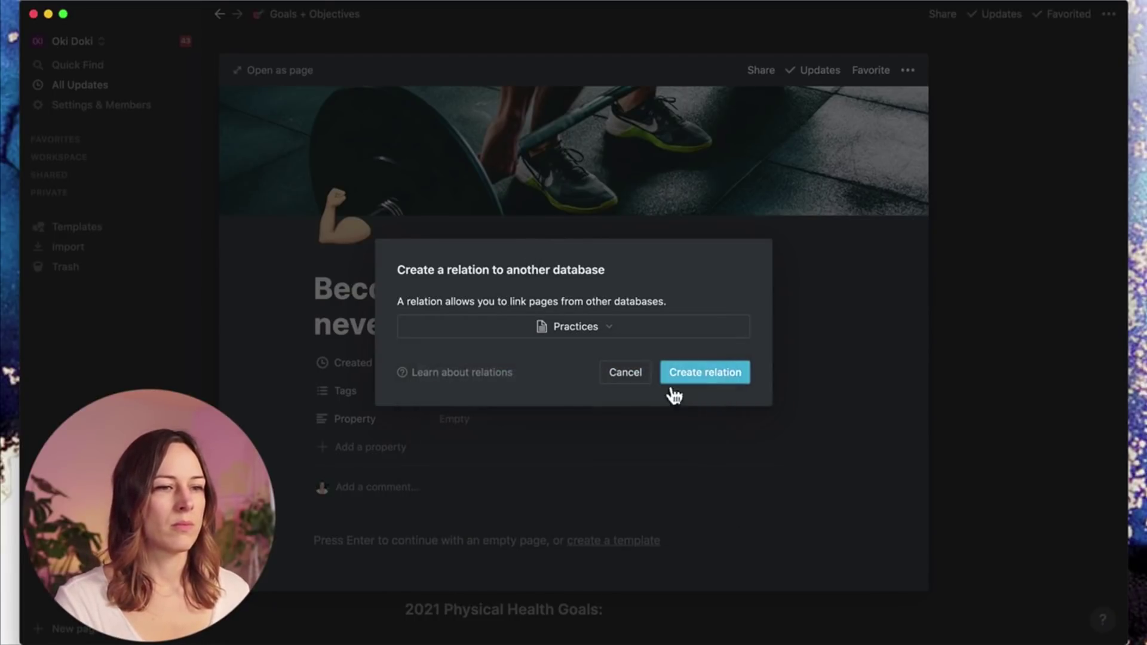
pyautogui.click(731, 371)
pyautogui.click(385, 419)
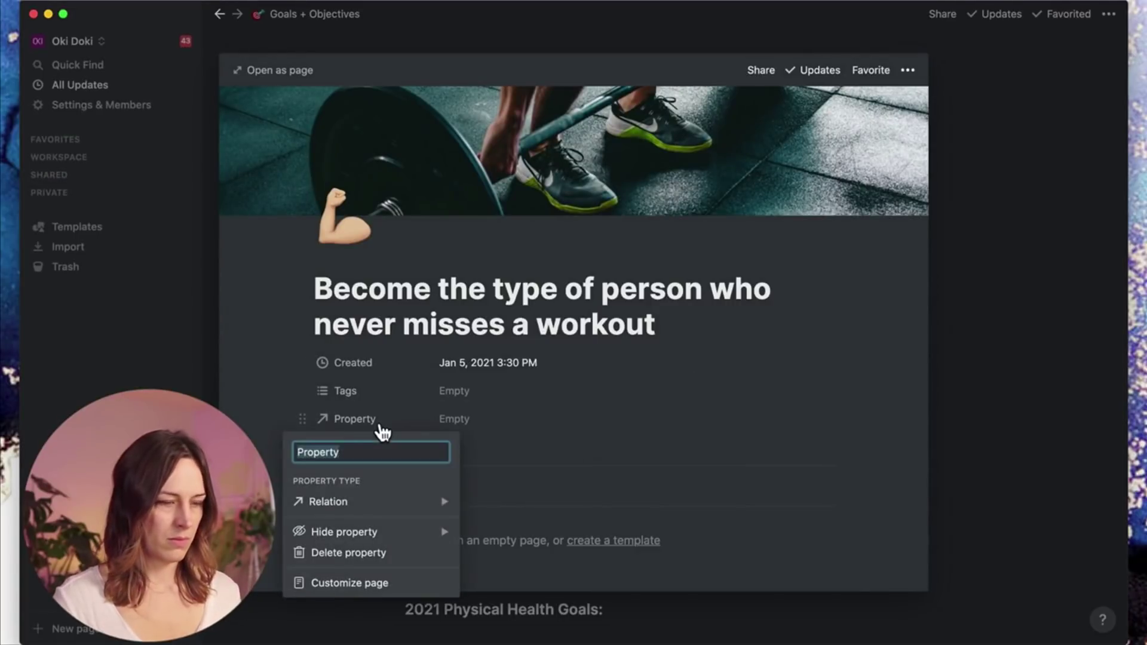
pyautogui.write('Practices')
pyautogui.press('Return')
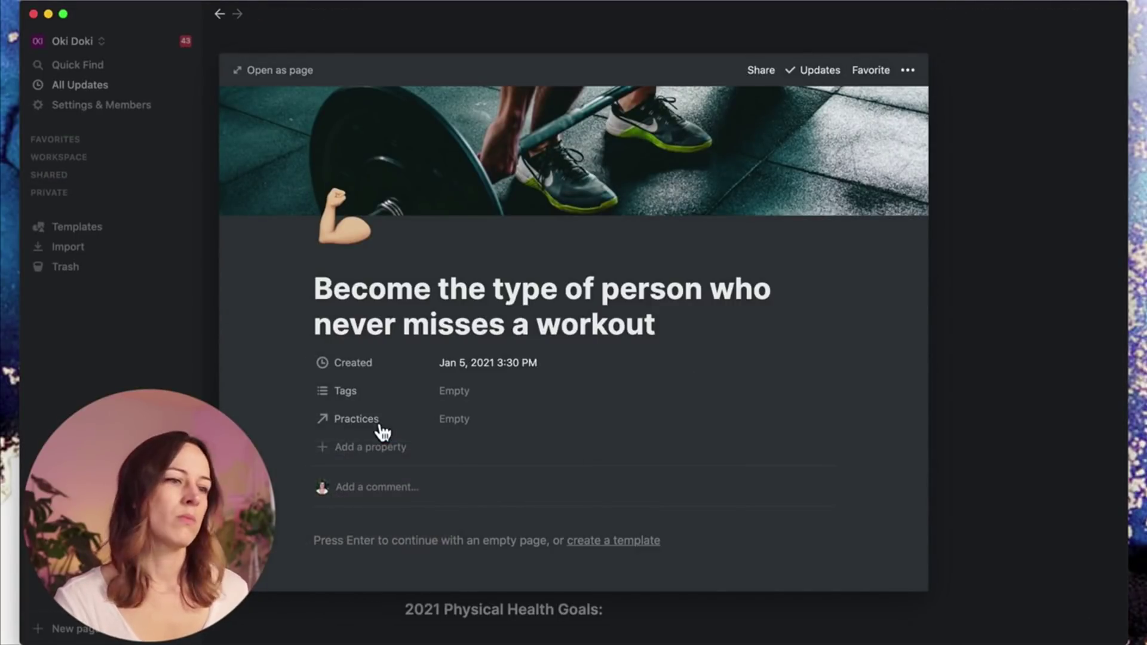
# Step: Link the 200x water, 120x workouts, 100x walk/run, 300x coffee and 200x in-bed practices
pyautogui.click(468, 423)
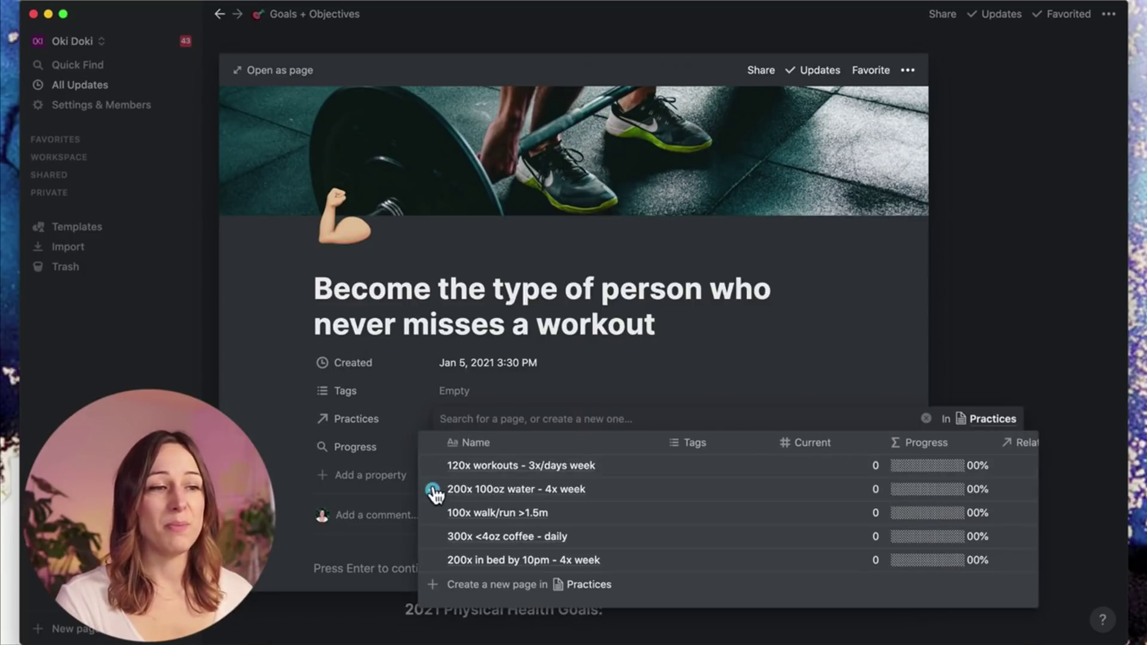
pyautogui.click(432, 488)
pyautogui.click(432, 465)
pyautogui.click(432, 513)
pyautogui.click(433, 536)
pyautogui.click(433, 560)
pyautogui.click(353, 418)
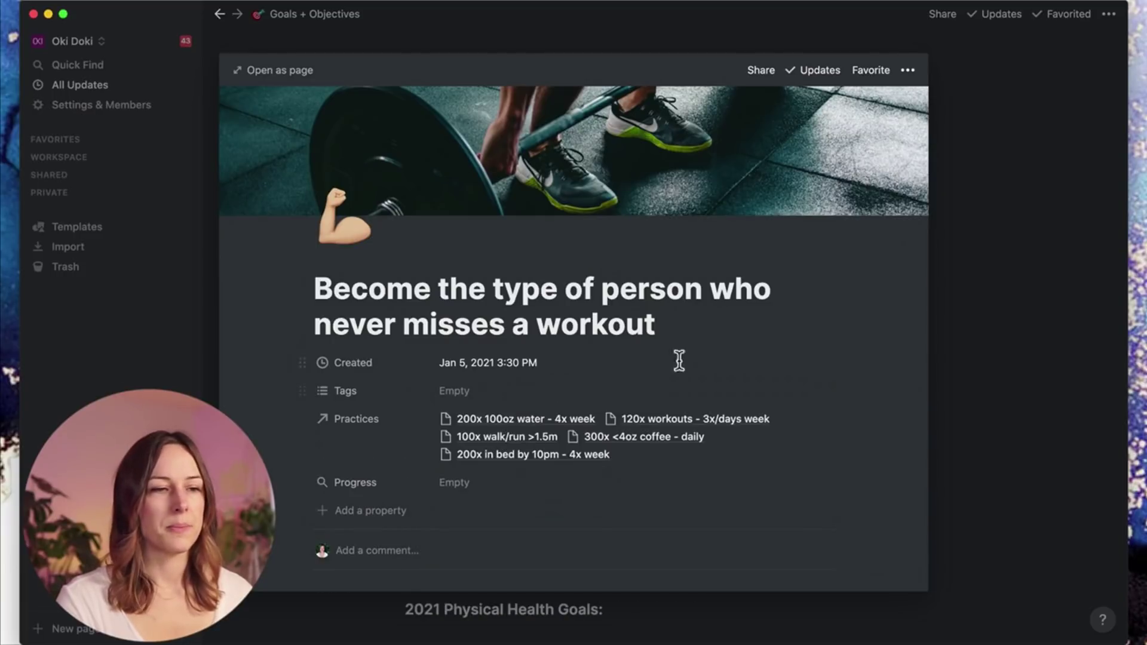
pyautogui.click(969, 103)
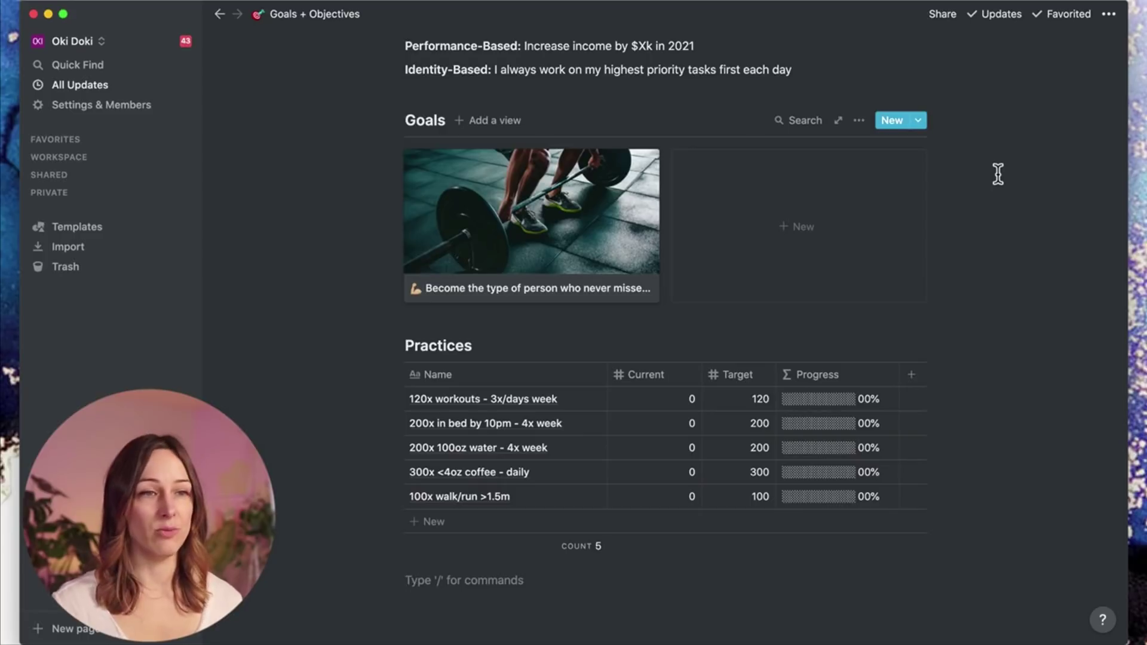
# Step: Show the linked Practices property on the Goals gallery cards
pyautogui.click(858, 126)
pyautogui.click(894, 256)
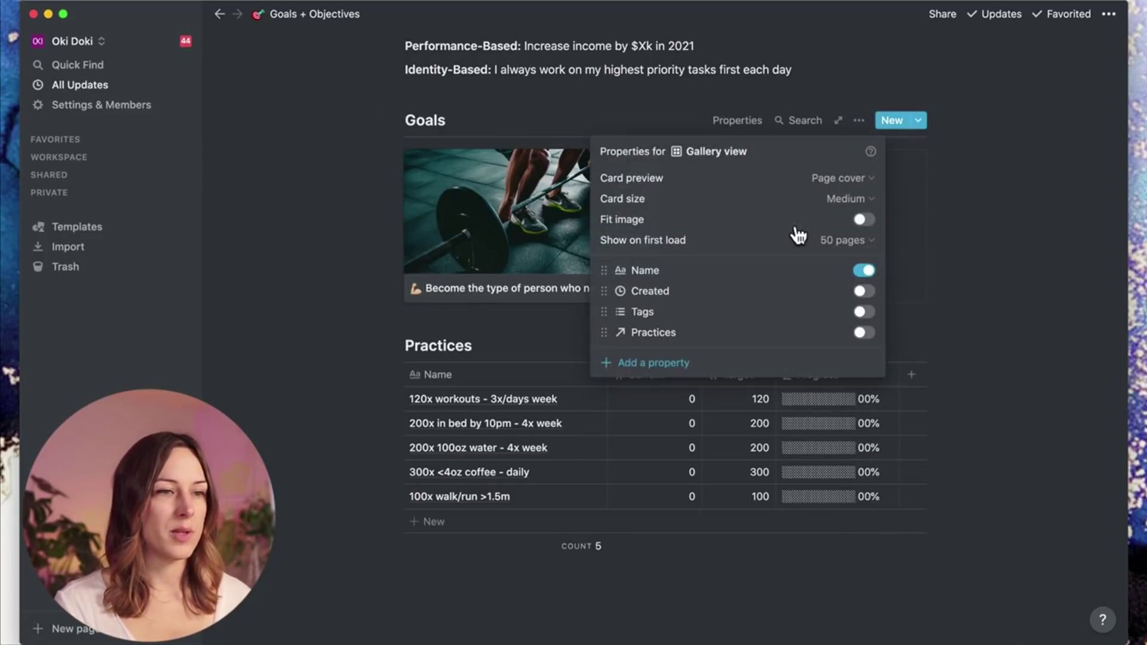
pyautogui.click(864, 333)
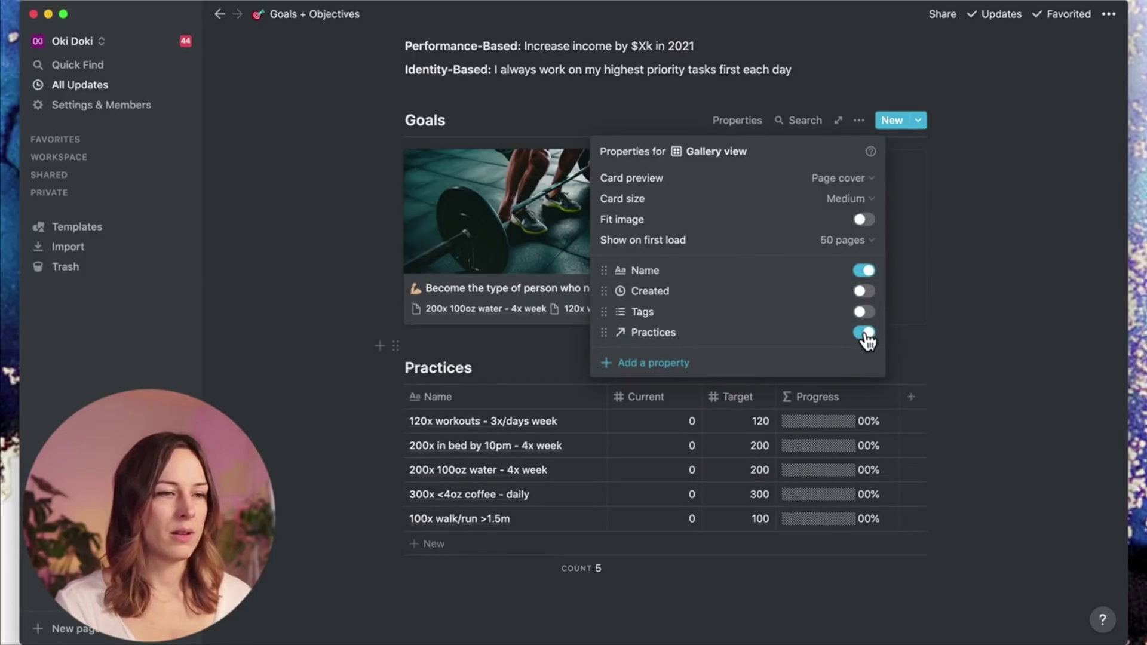
pyautogui.click(975, 303)
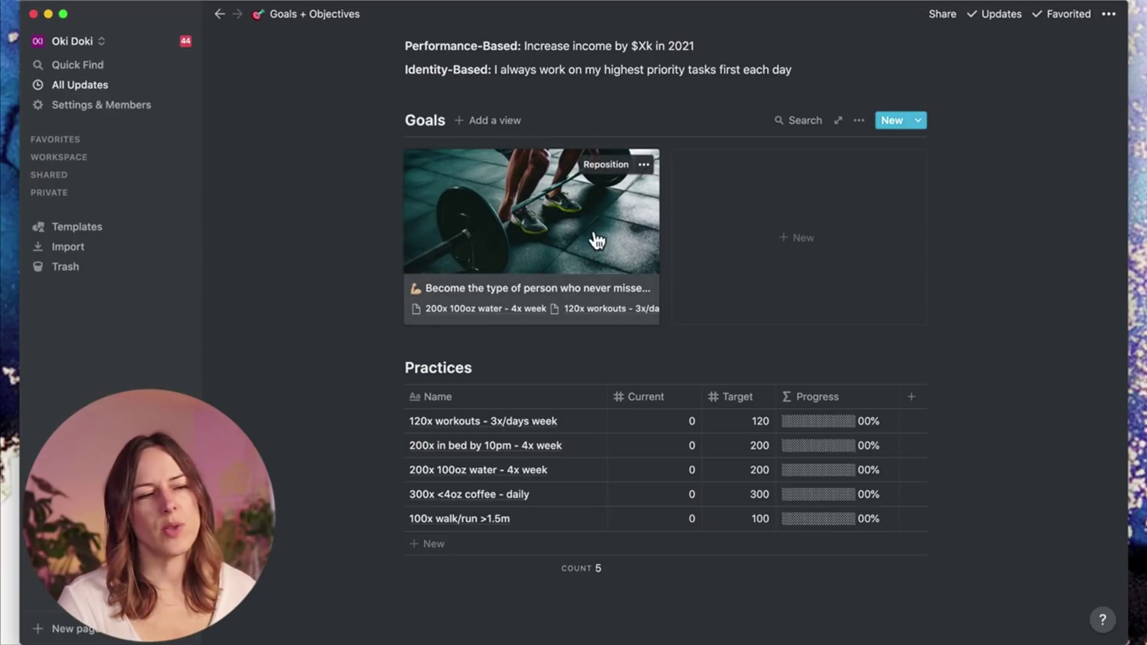
# Step: Add a Table view for Goals, hide the Created column and widen Name
pyautogui.click(512, 120)
pyautogui.write('Tabl')
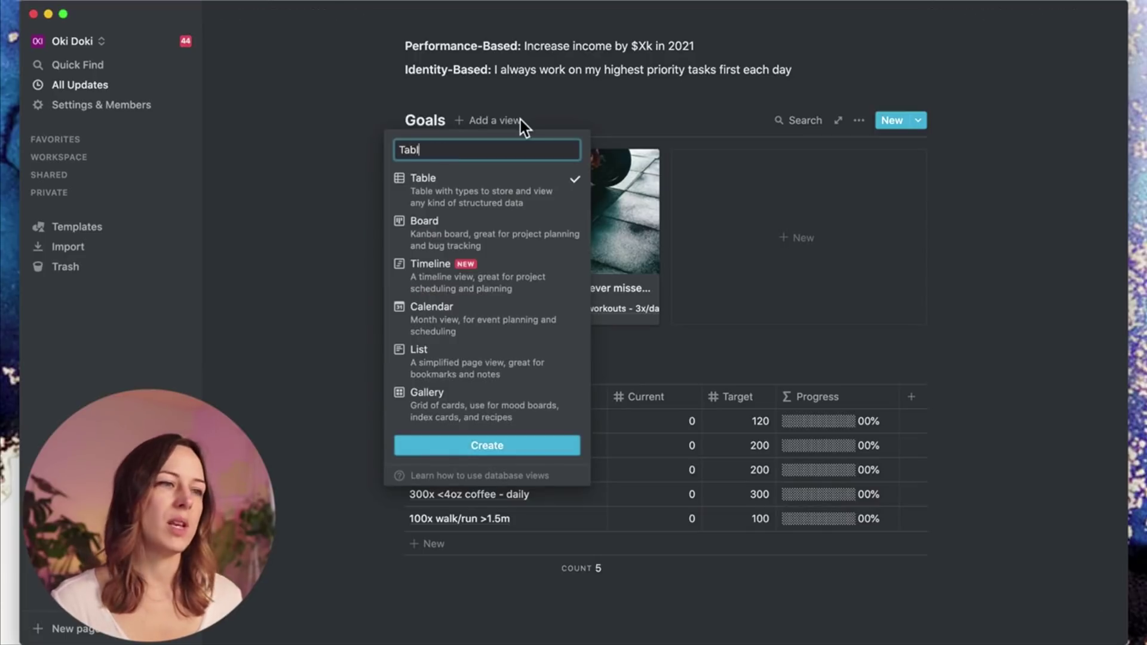
pyautogui.write('e')
pyautogui.press('Return')
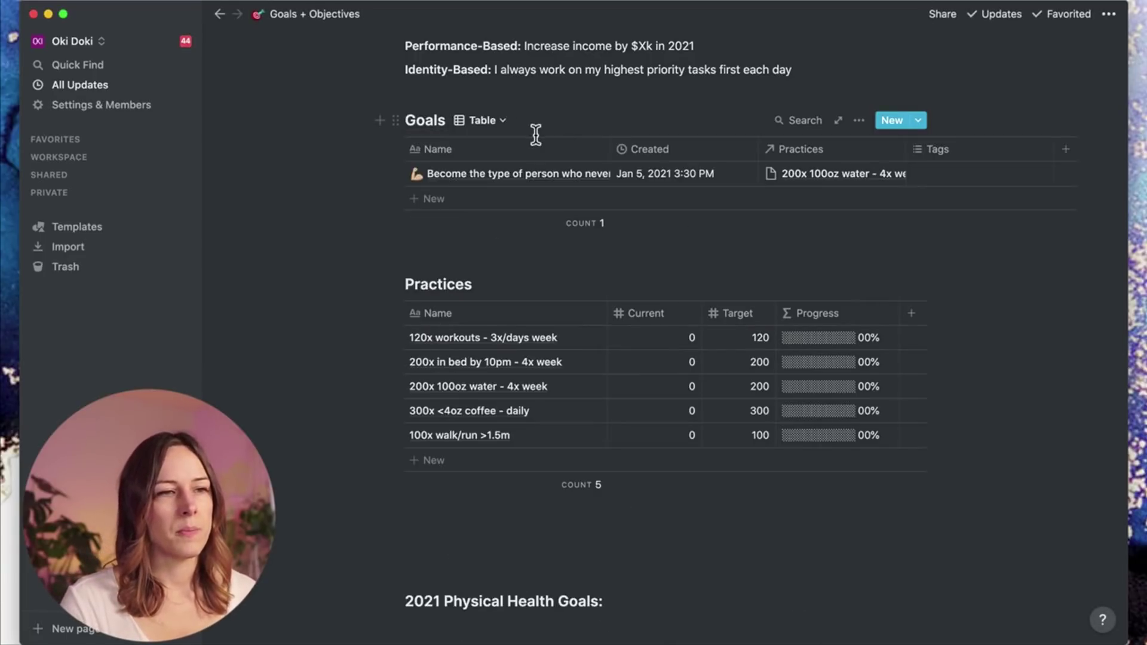
pyautogui.click(652, 149)
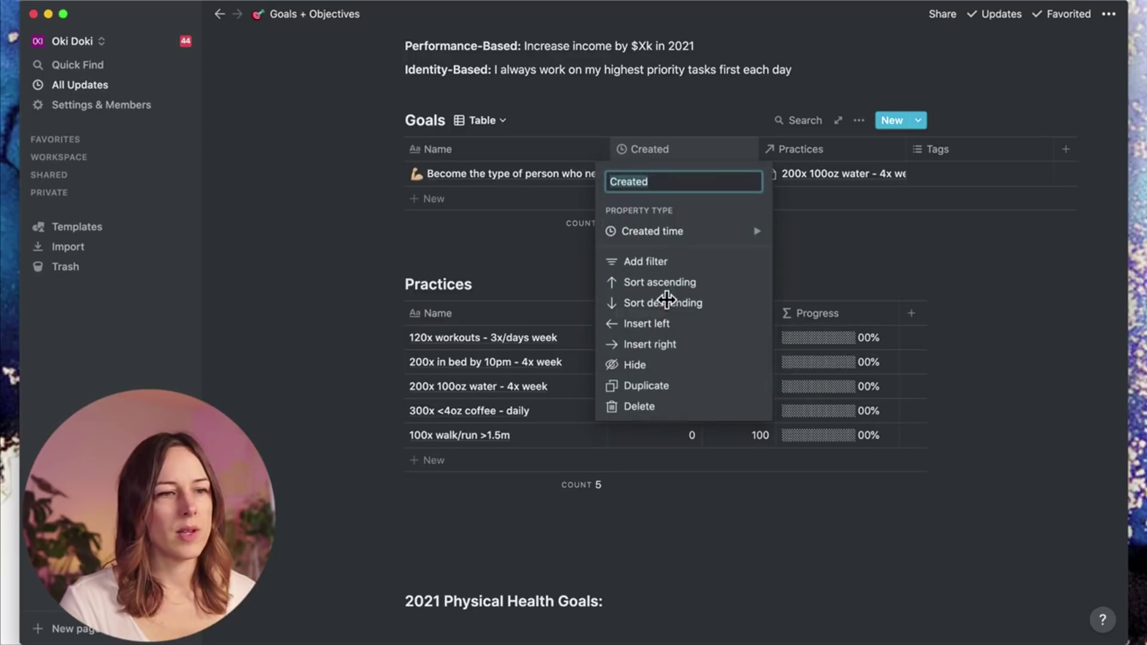
pyautogui.click(645, 366)
pyautogui.moveTo(609, 157); pyautogui.dragTo(711, 151)
# Step: Turn on Wrap cells, widen the Practices column and narrow the Name column
pyautogui.click(858, 120)
pyautogui.click(1002, 454)
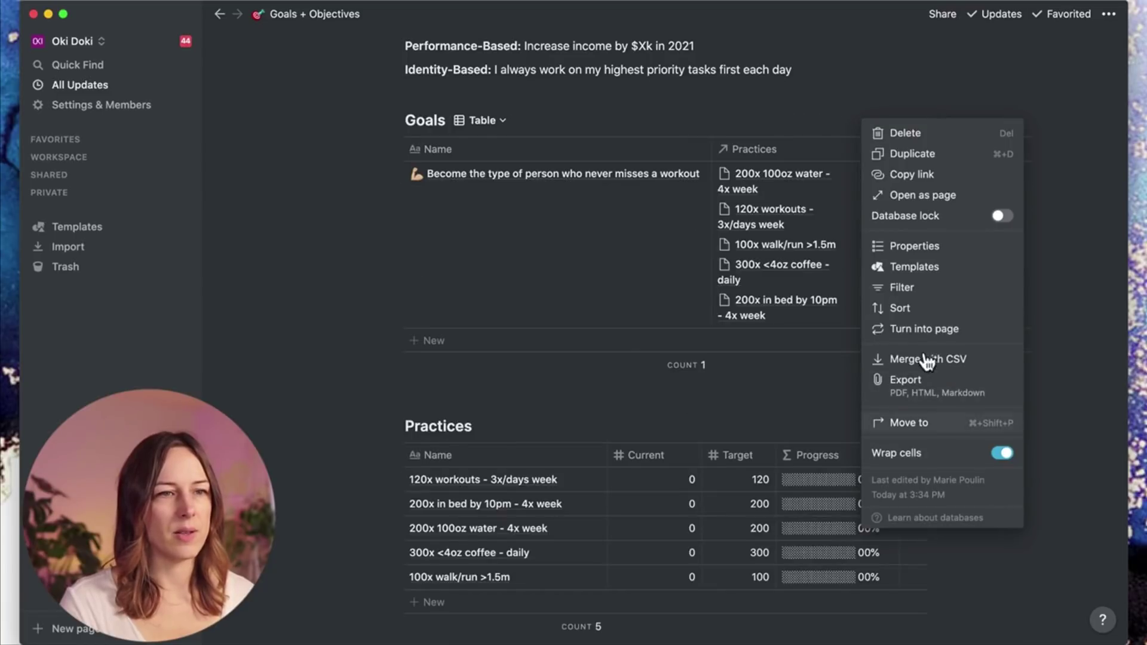
pyautogui.click(589, 227)
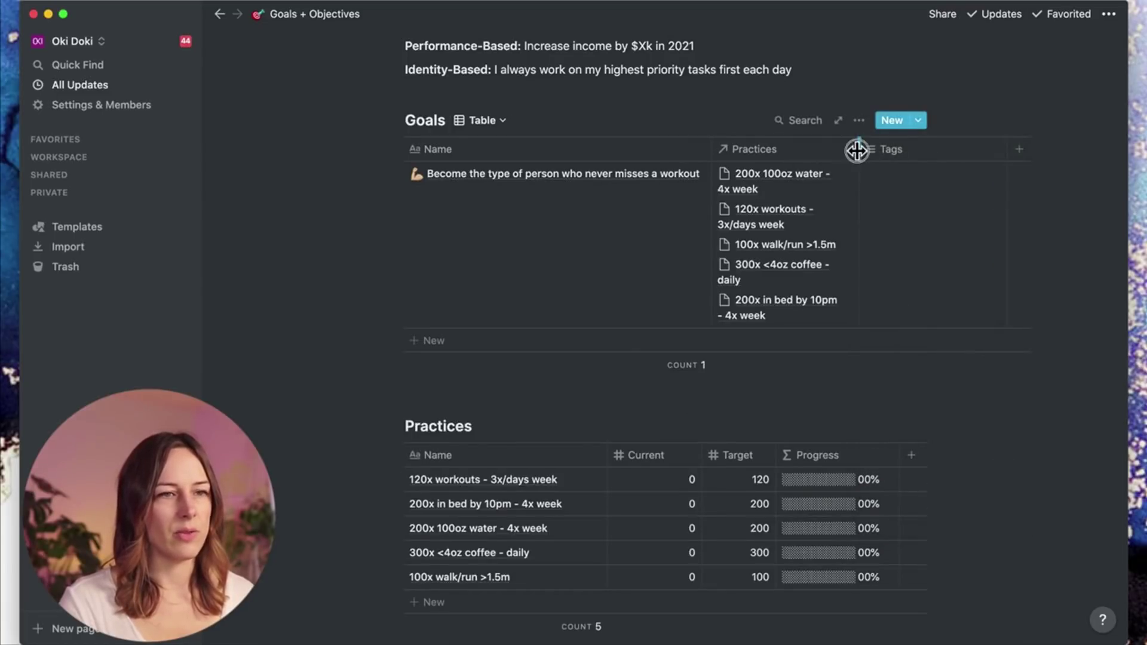
pyautogui.moveTo(858, 155); pyautogui.dragTo(907, 149)
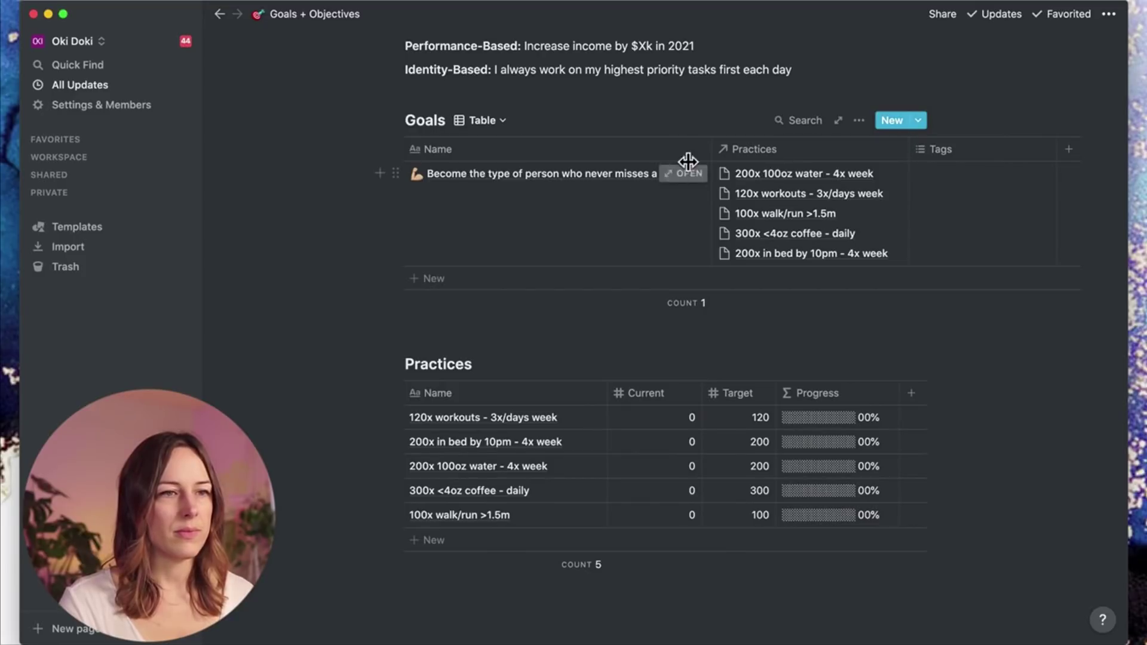
pyautogui.moveTo(711, 145); pyautogui.dragTo(584, 146)
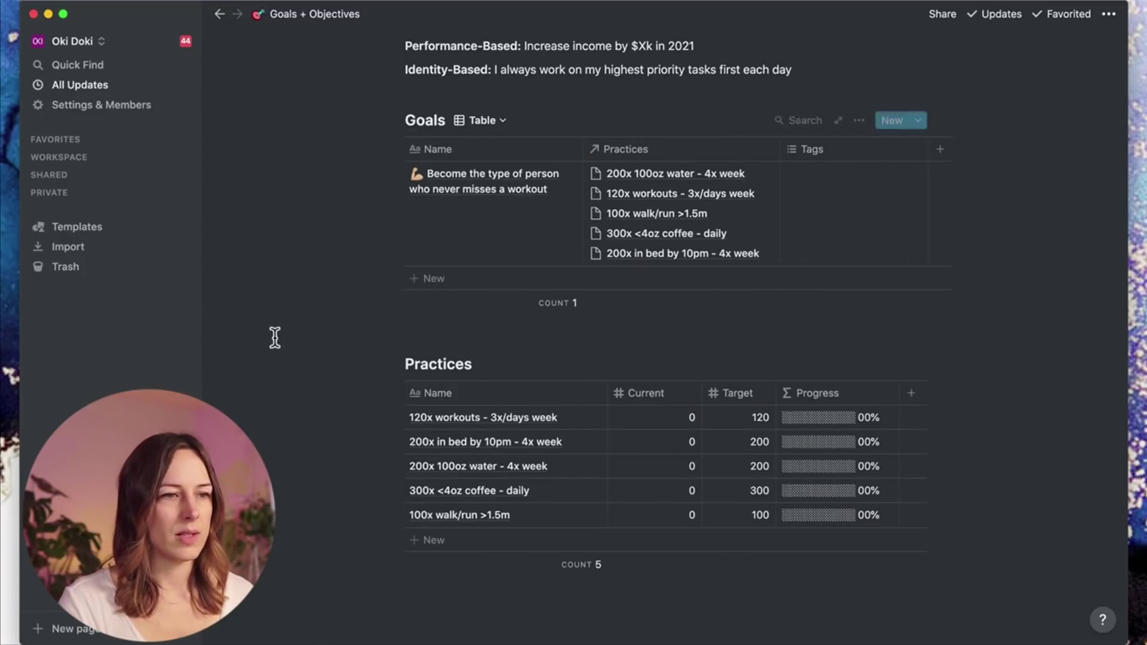
pyautogui.scroll(-1, 296, 322)
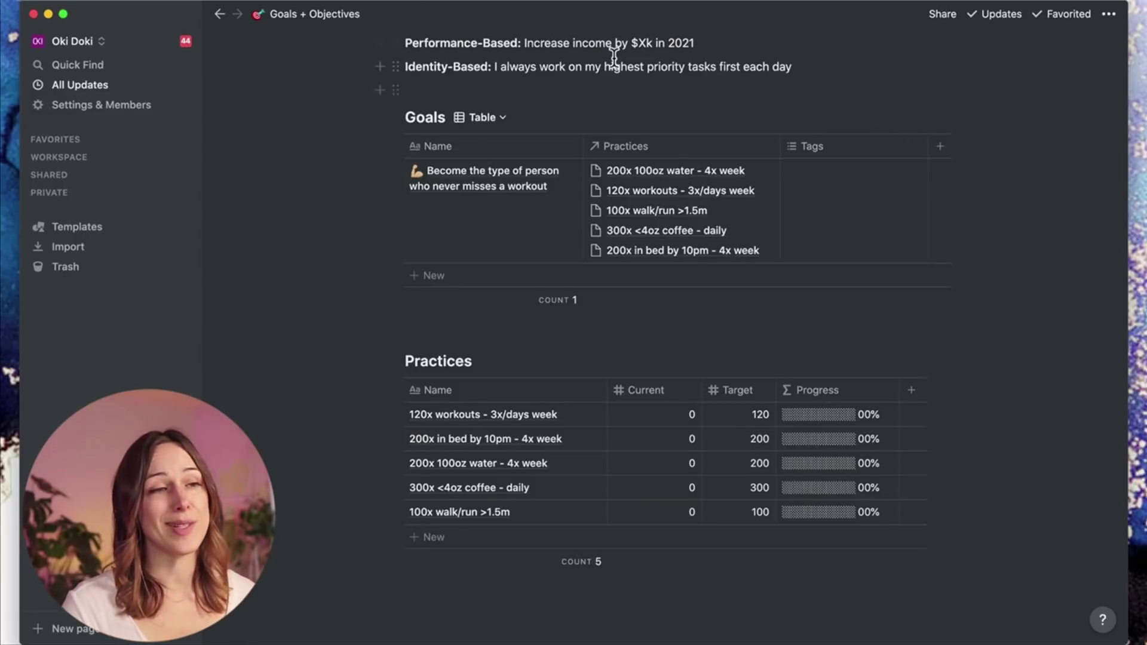
pyautogui.scroll(-3, 703, 408)
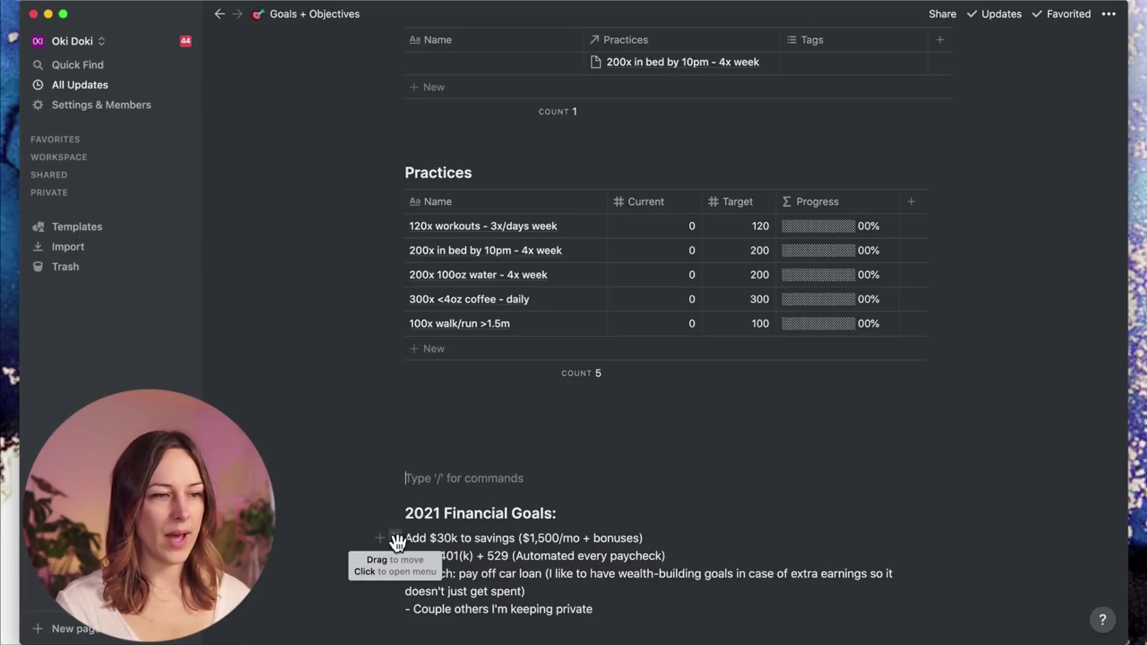
# Step: Move the savings goal into the Practices table, trimming its name to 'Add $30k to savings'
pyautogui.moveTo(396, 539); pyautogui.dragTo(425, 347)
pyautogui.click(526, 401)
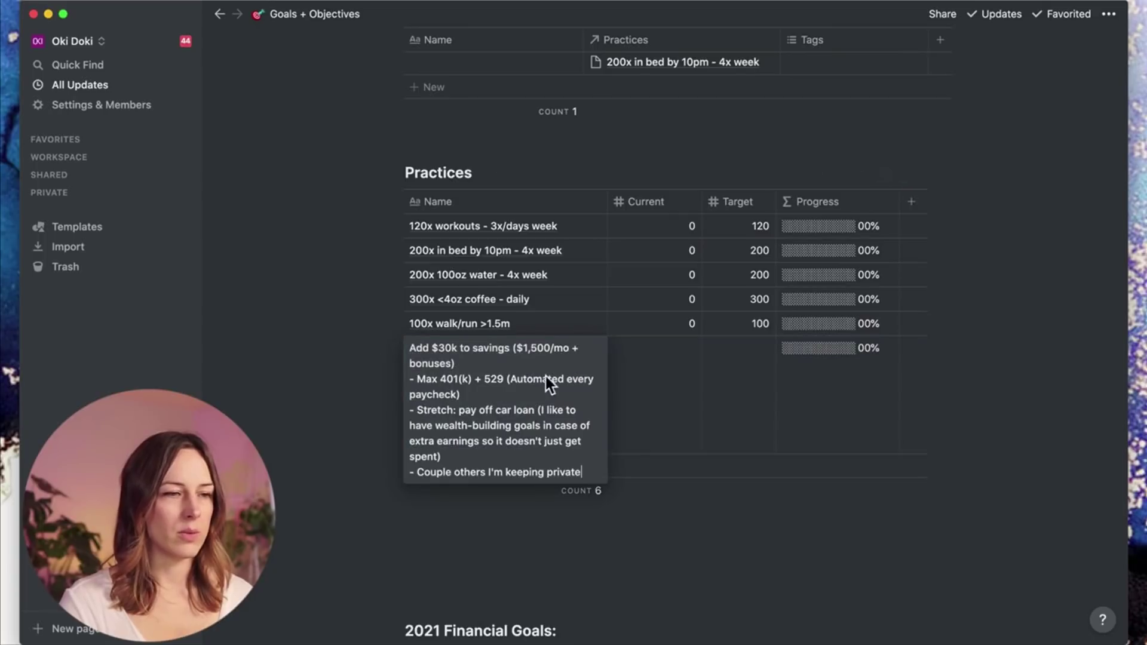
pyautogui.moveTo(409, 378); pyautogui.dragTo(588, 468)
pyautogui.press('BackSpace')
pyautogui.press('Escape')
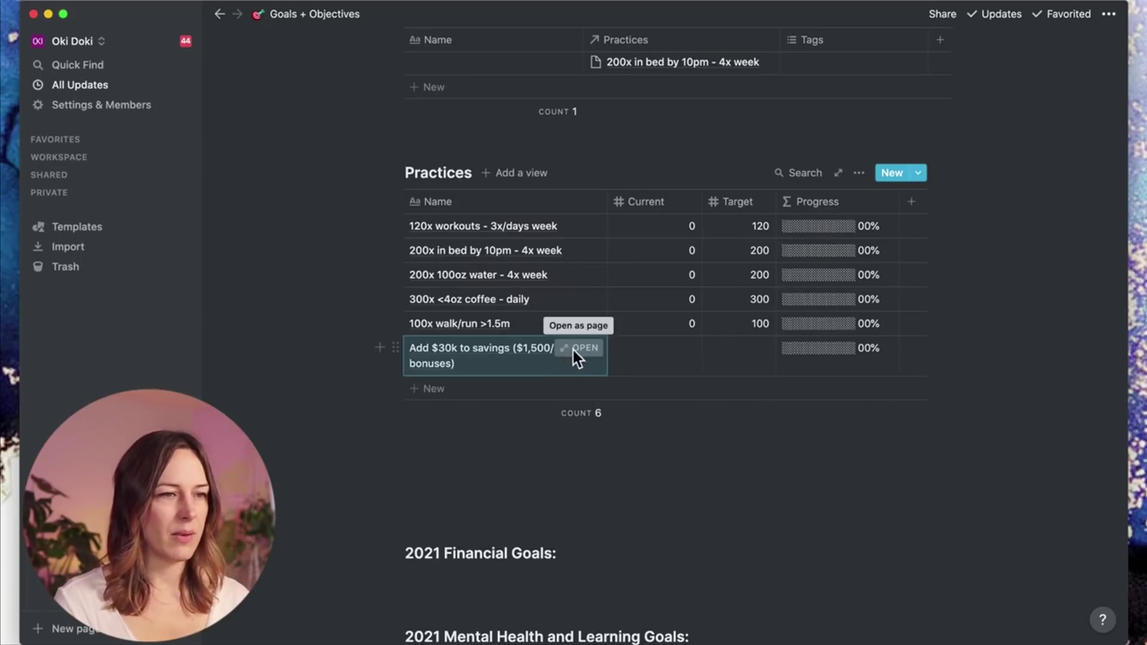
# Step: Give the savings practice Current 0 and Target 30000
pyautogui.click(738, 354)
pyautogui.write('30')
pyautogui.press('Return')
pyautogui.click(687, 348)
pyautogui.write('0')
pyautogui.press('Return')
pyautogui.click(765, 350)
pyautogui.write('000')
pyautogui.press('Return')
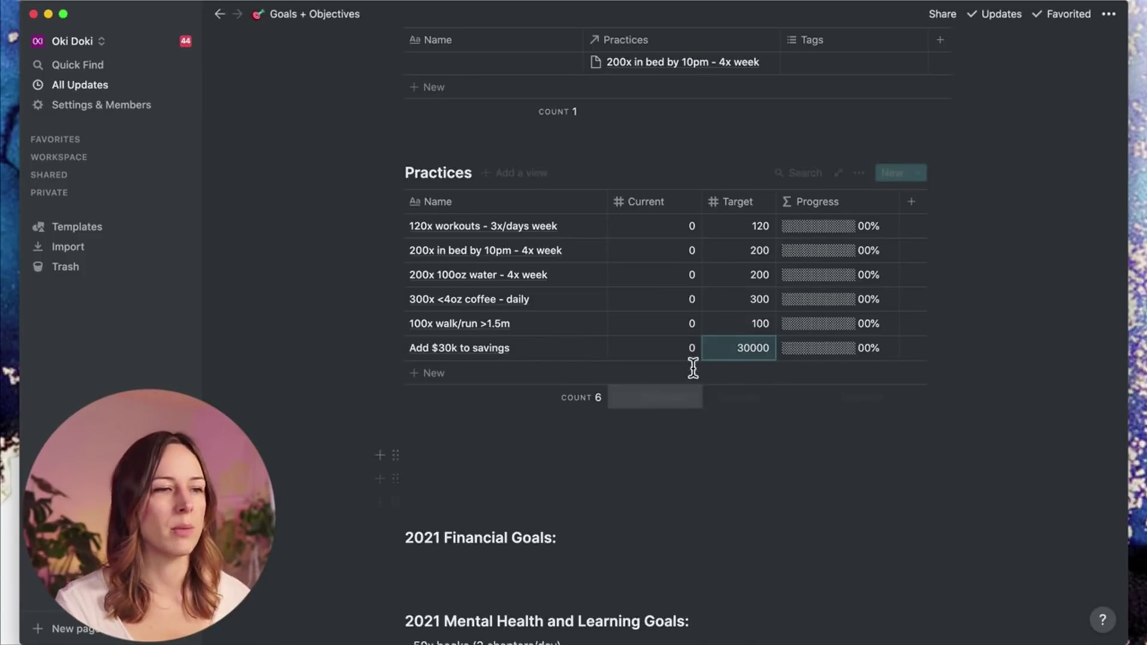
pyautogui.scroll(-3, 591, 446)
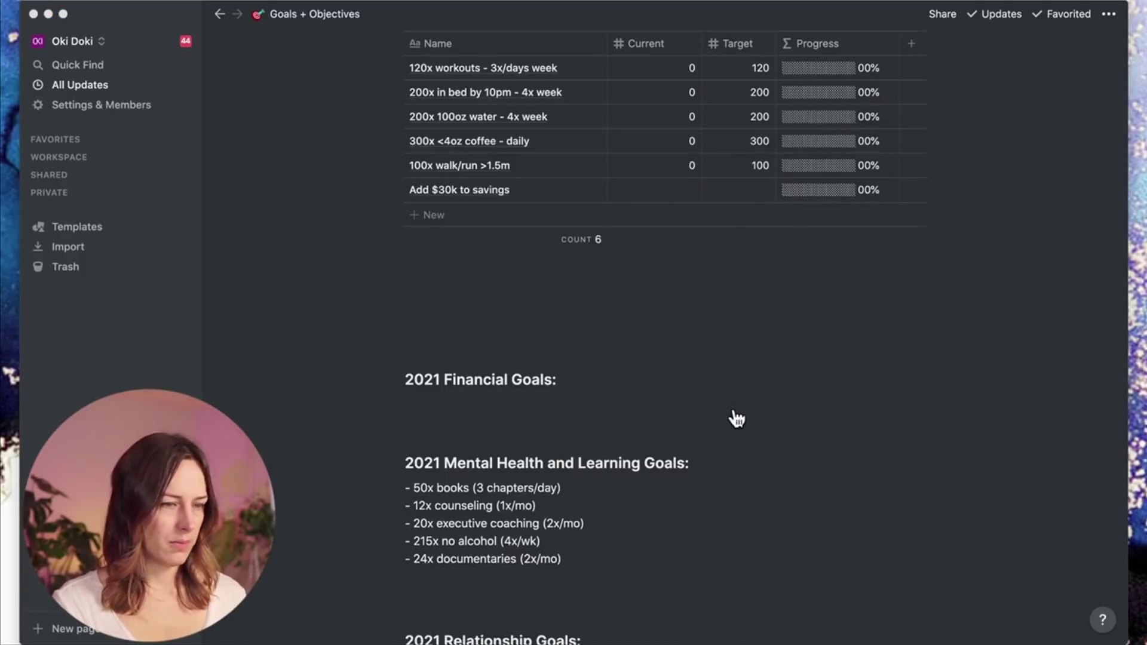
# Step: Add a 'Max 401(k) + 529' practice and set Targets of 30000 for savings and 50000 for it
pyautogui.click(463, 213)
pyautogui.write('Max 401(k) + 529')
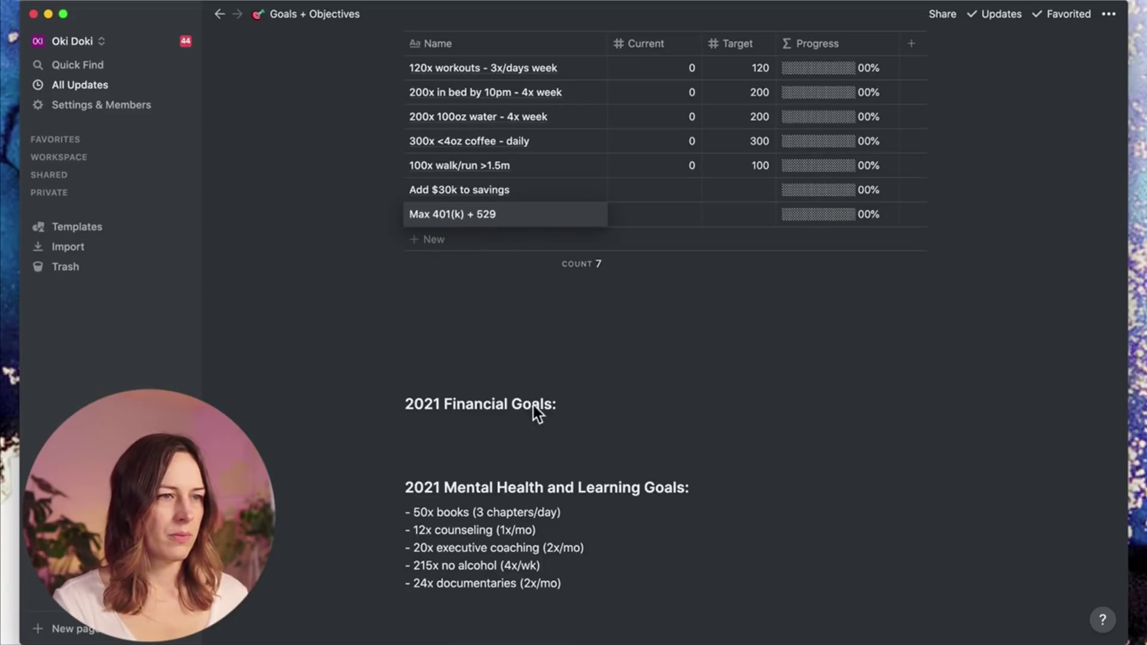
pyautogui.press('Escape')
pyautogui.click(749, 191)
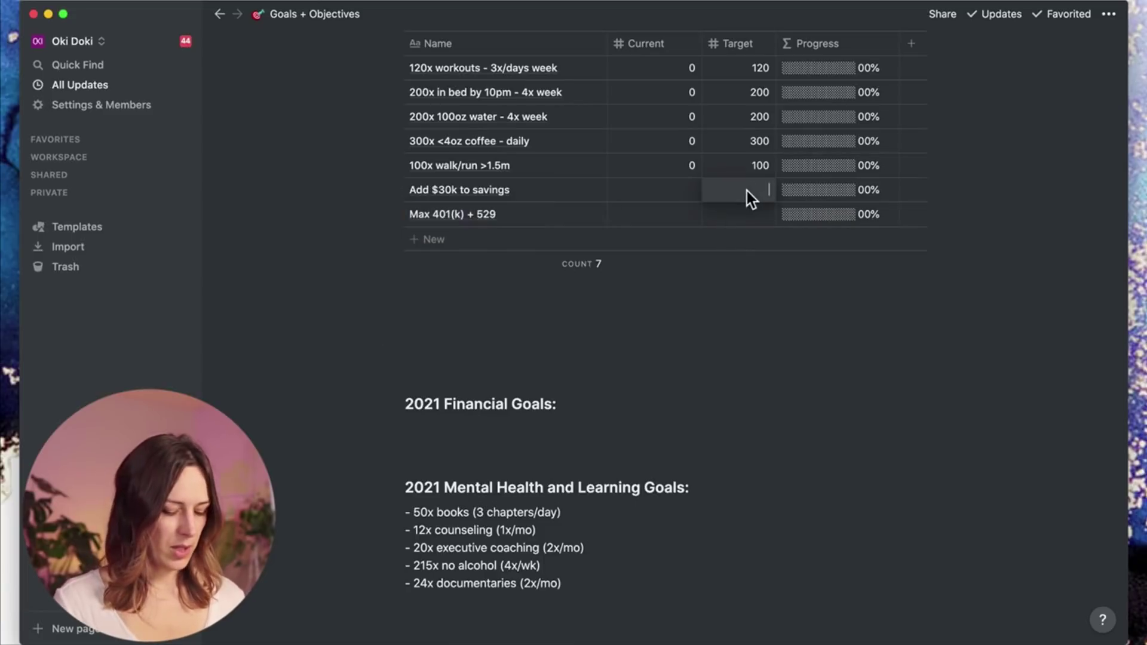
pyautogui.write('30000')
pyautogui.press('Return')
pyautogui.click(756, 220)
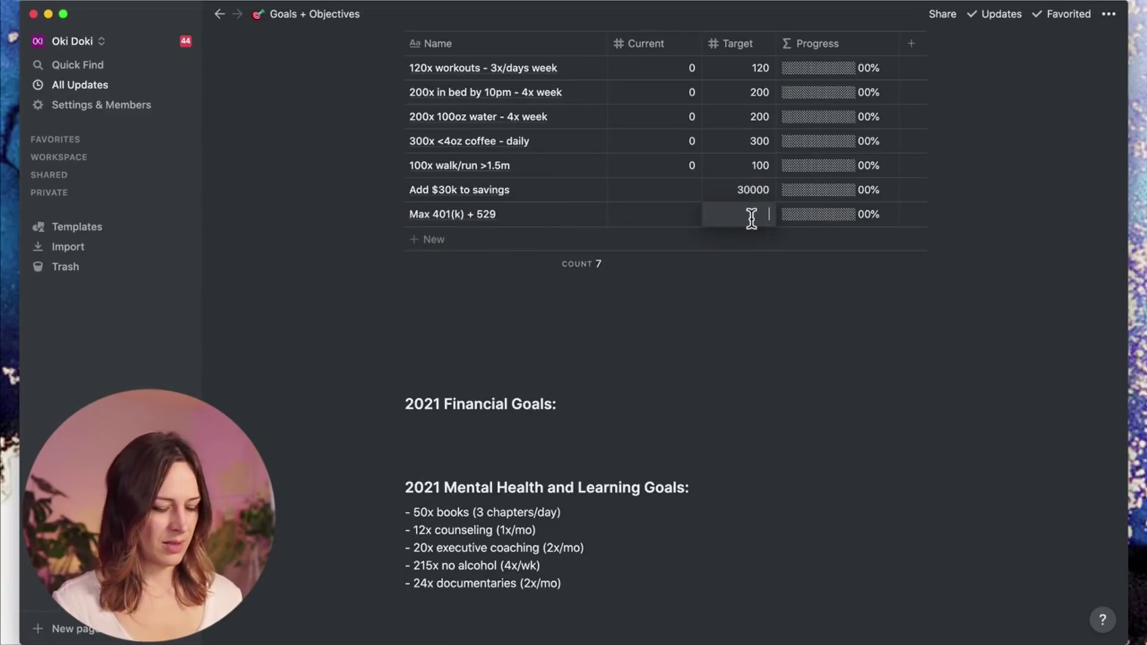
pyautogui.write('60,')
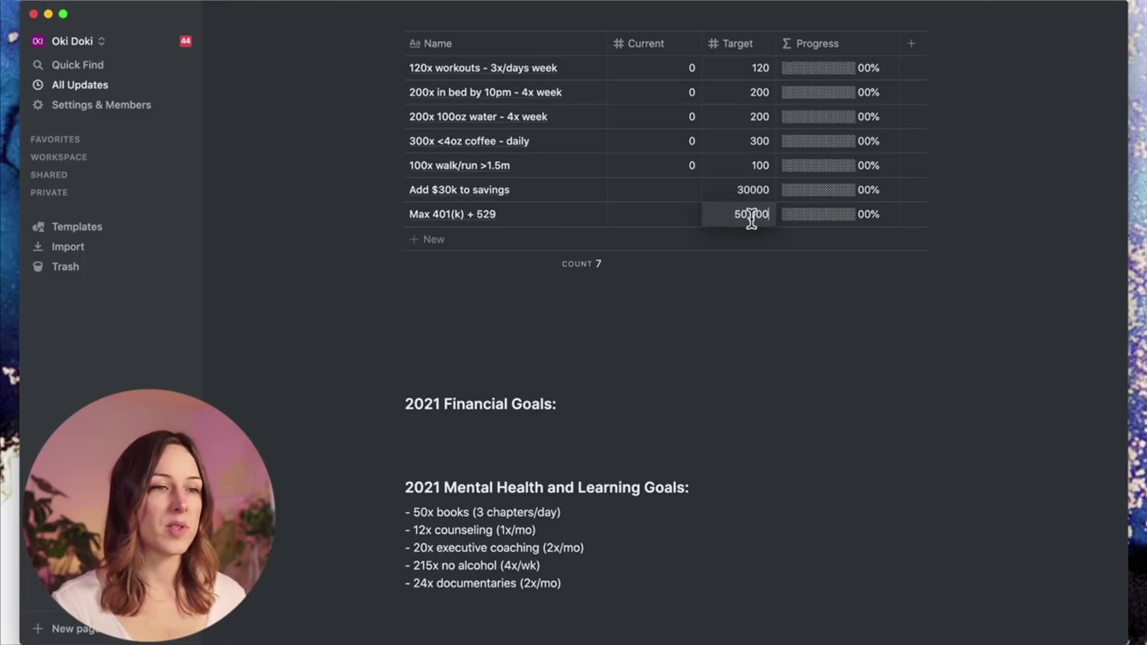
pyautogui.press('Return')
# Step: Set Current to 0 for both the savings and Max 401(k) + 529 practices
pyautogui.click(676, 192)
pyautogui.write('0')
pyautogui.press('Return')
pyautogui.click(690, 216)
pyautogui.write('0')
pyautogui.press('Return')
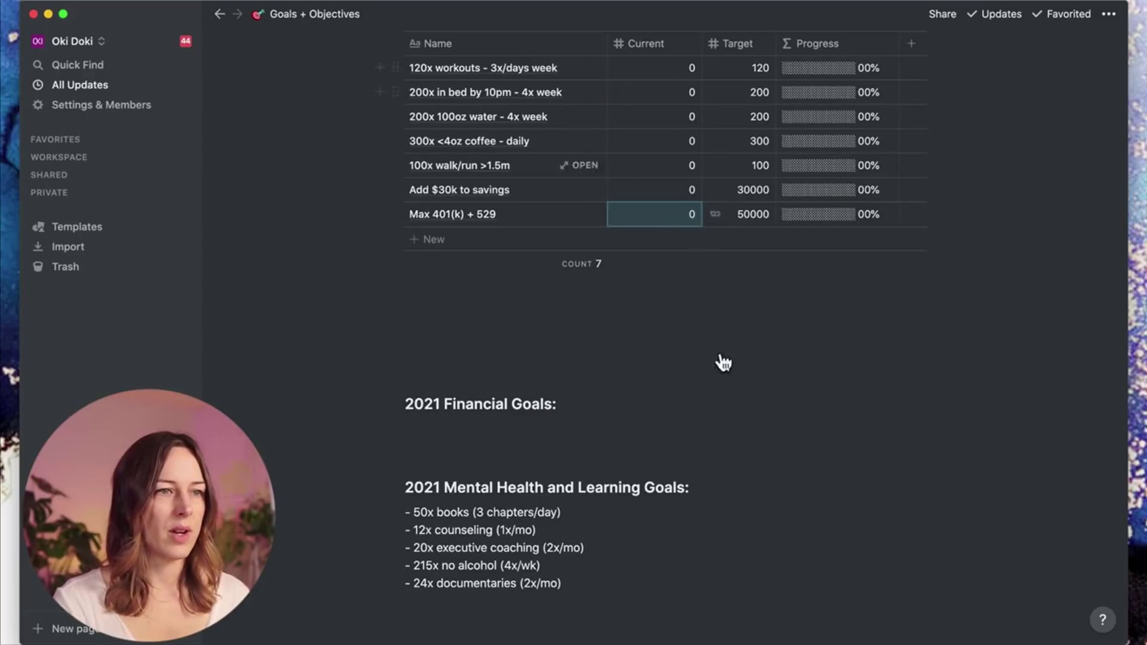
pyautogui.scroll(3, 723, 393)
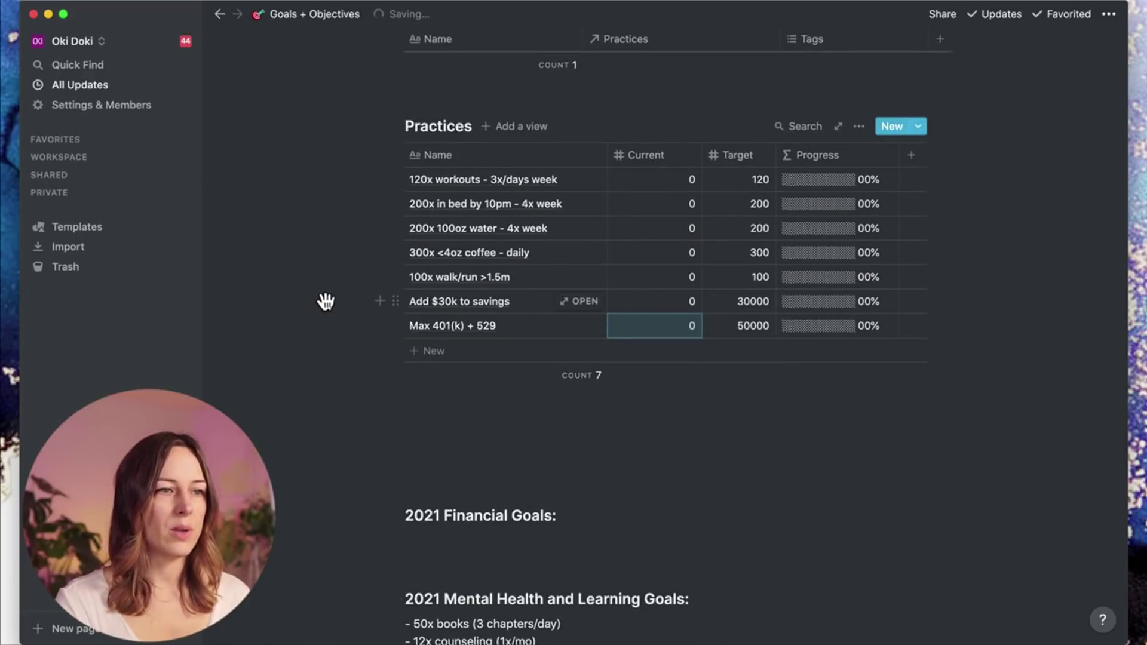
pyautogui.moveTo(325, 301); pyautogui.dragTo(449, 326)
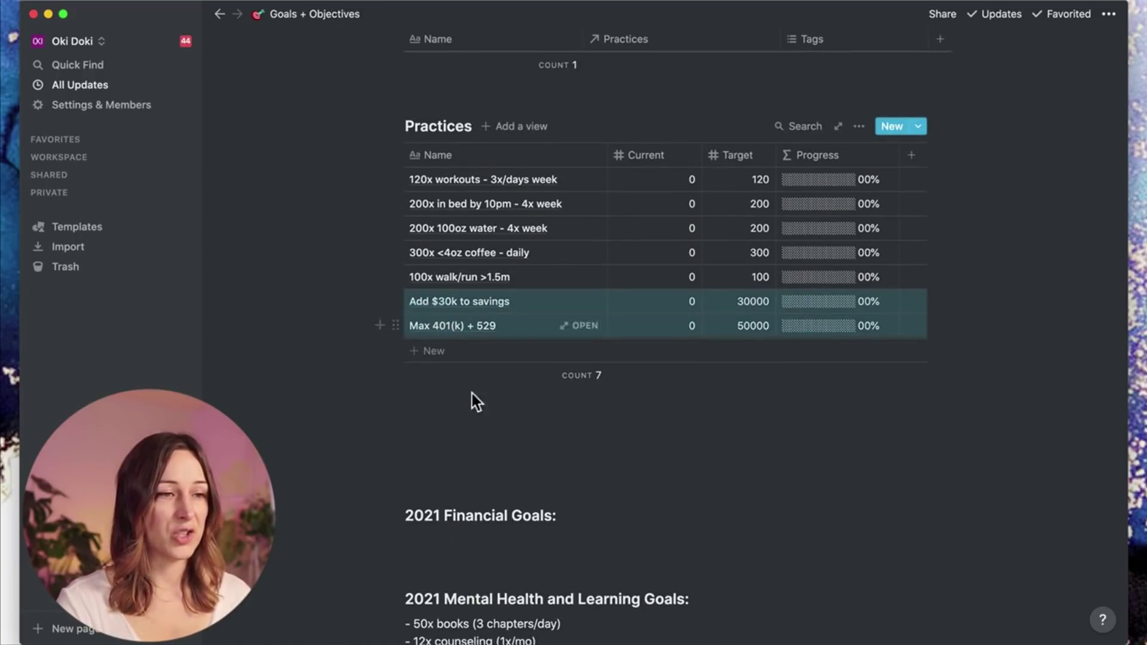
pyautogui.click(569, 537)
pyautogui.scroll(3, 573, 507)
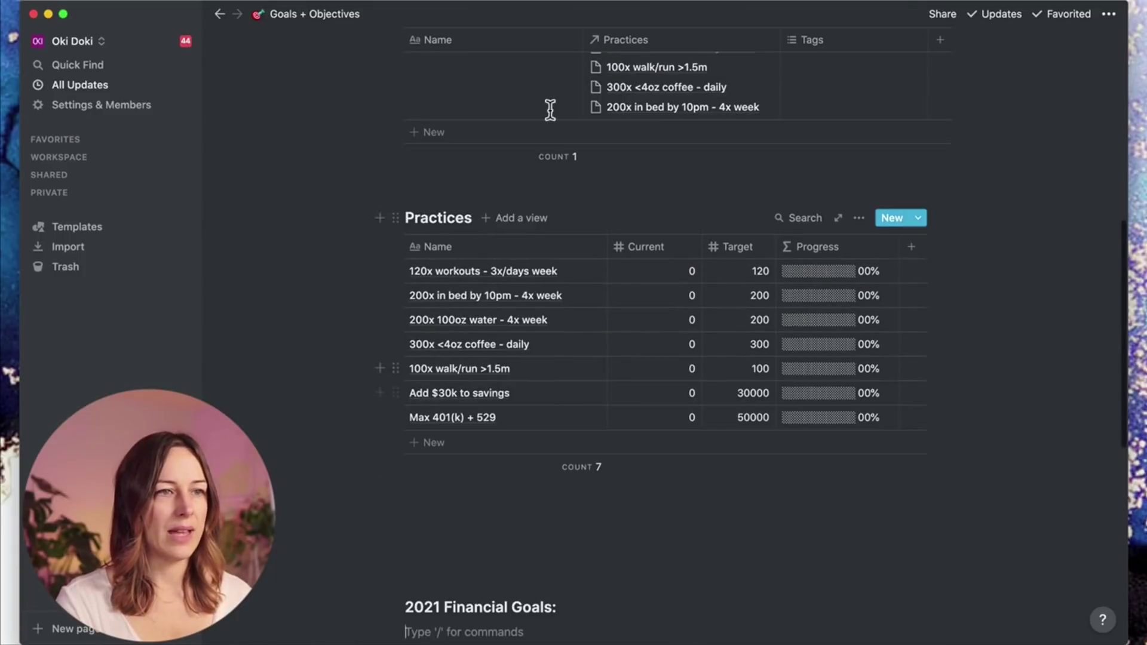
pyautogui.scroll(5, 550, 109)
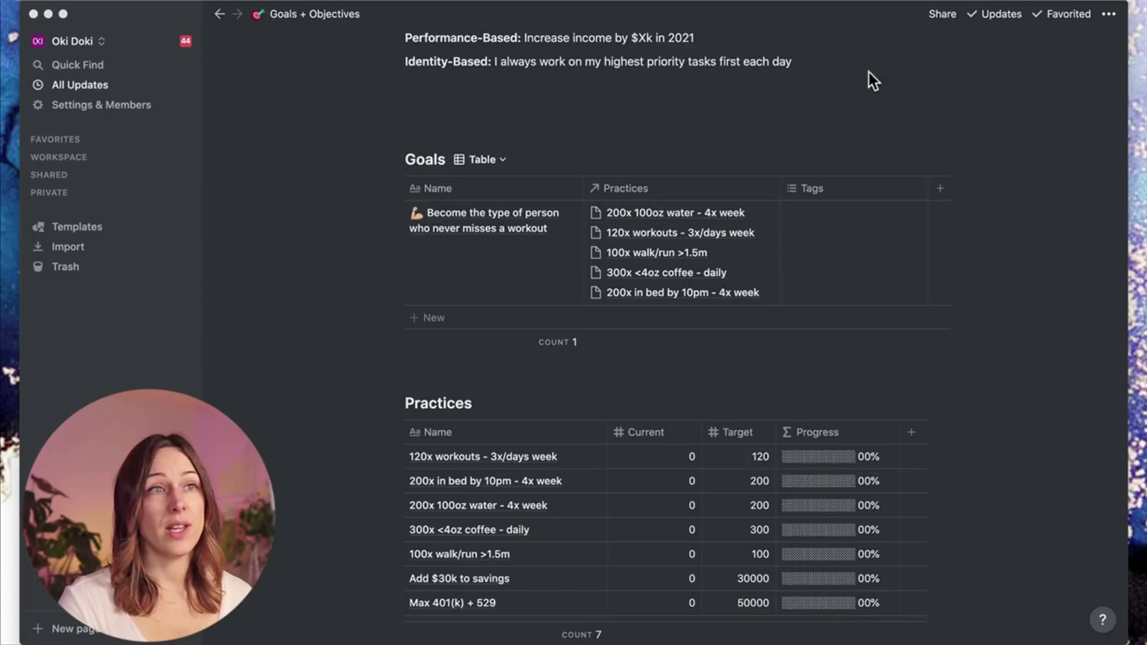
# Step: Add a Goals row named 'Become the type of person who invests in their future'
pyautogui.click(524, 317)
pyautogui.write('Become the type of person who never misses a workout.')
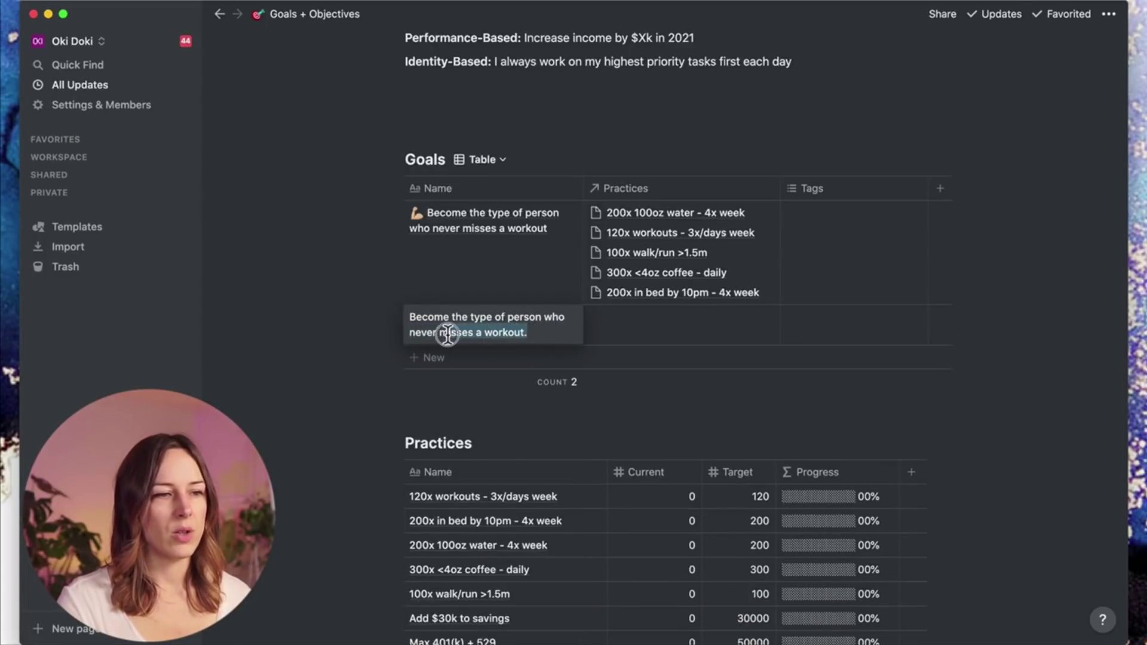
pyautogui.write('invests in their')
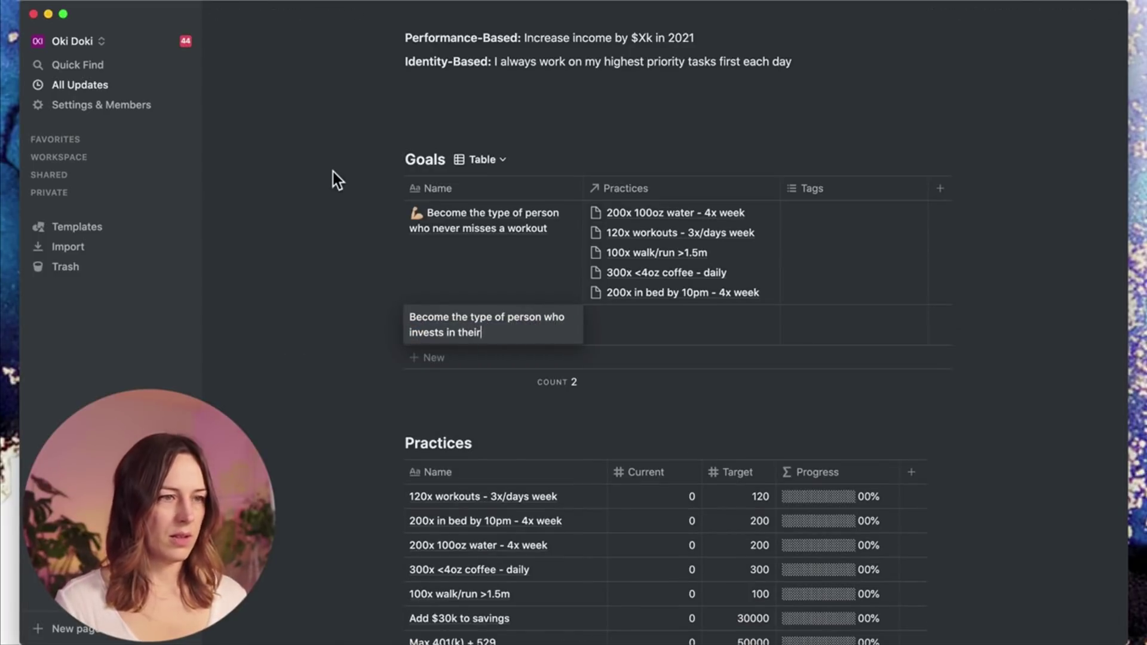
pyautogui.press('Escape')
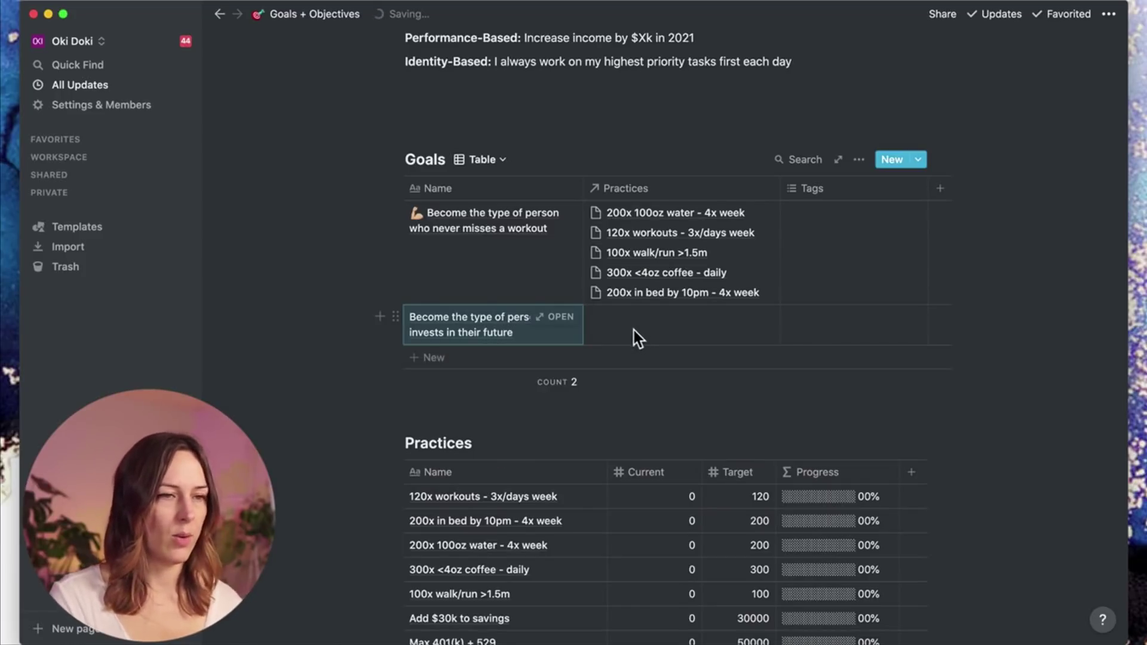
# Step: Link the Max 401(k) + 529 and Add $30k to savings practices to the investing goal
pyautogui.scroll(-3, 636, 332)
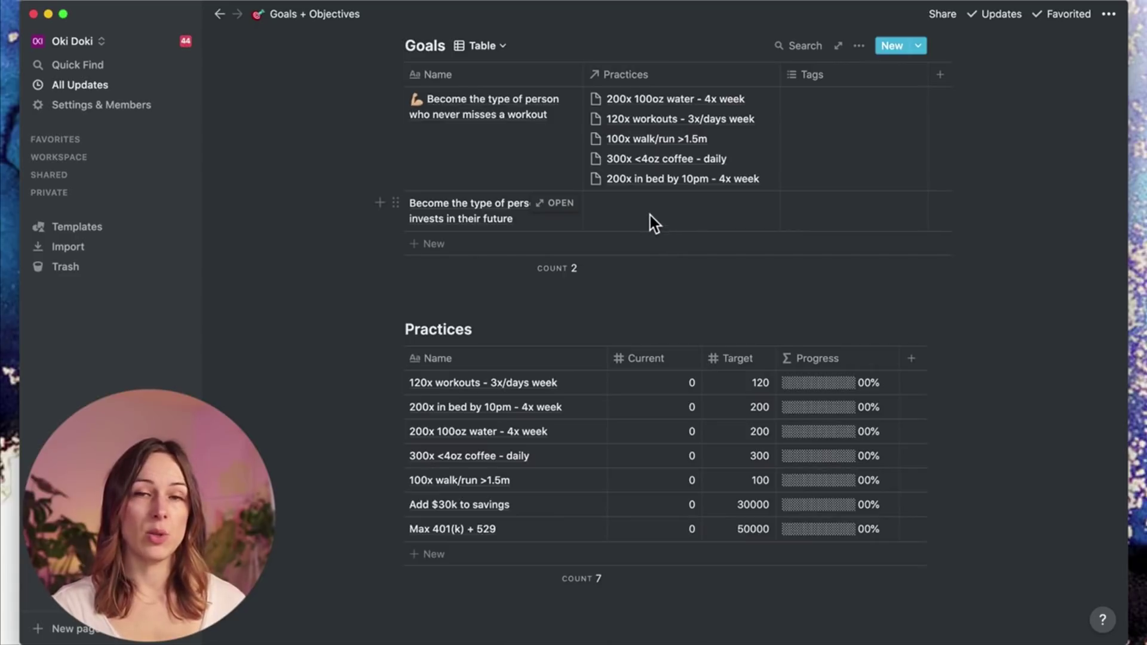
pyautogui.click(650, 217)
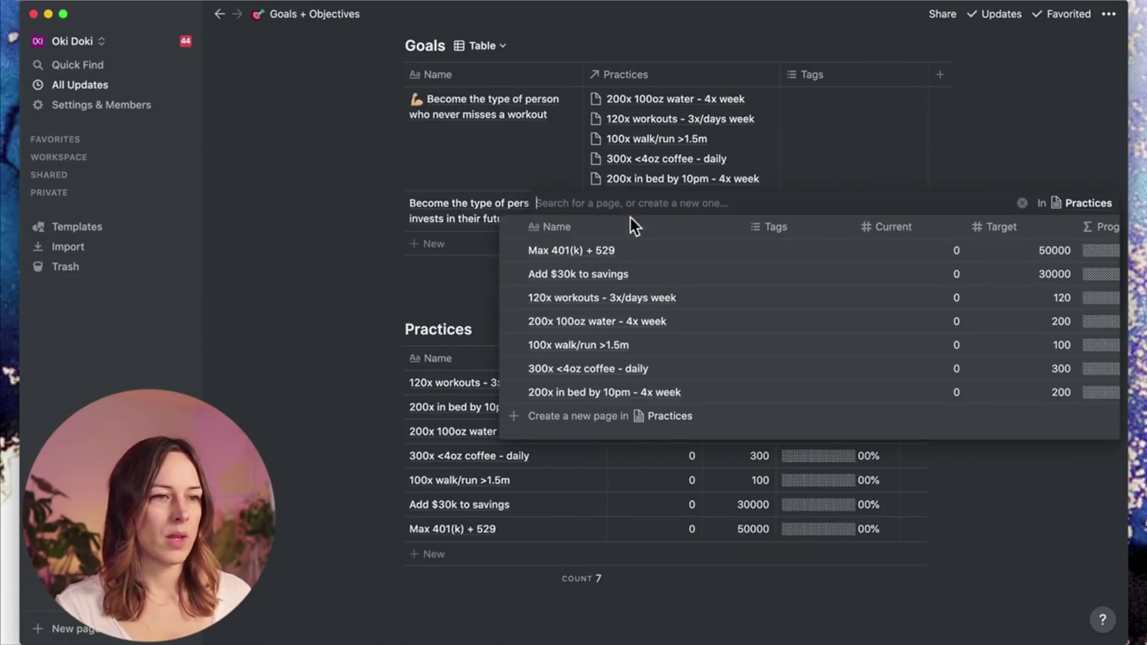
pyautogui.click(513, 275)
pyautogui.click(366, 327)
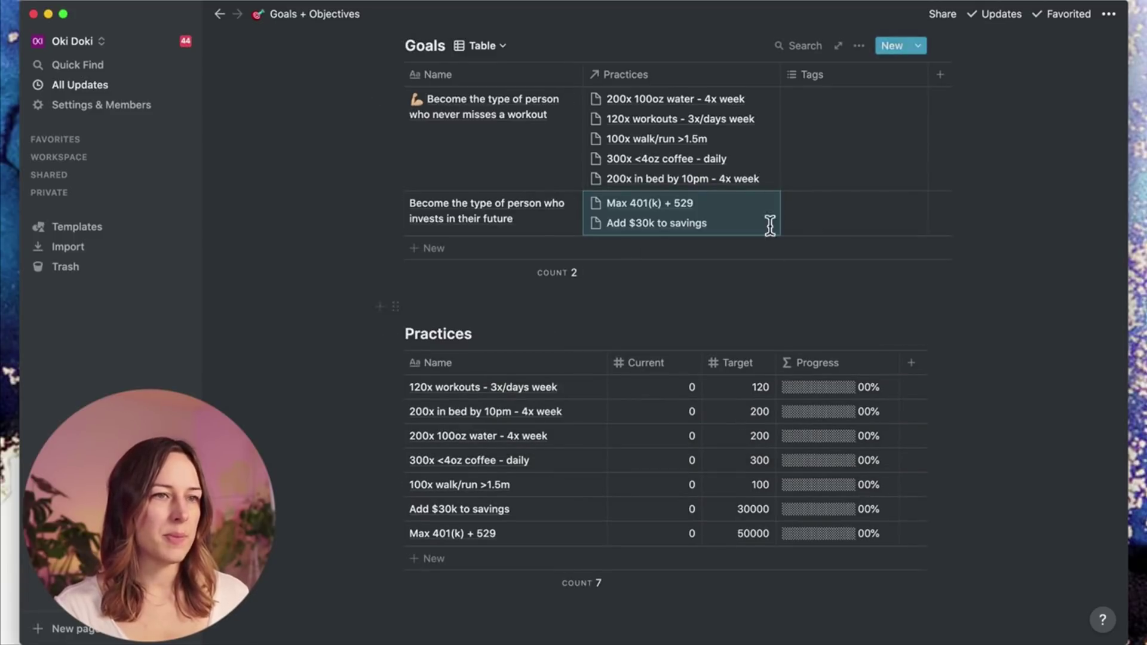
# Step: Rename the Goals table's Tags property to Area
pyautogui.click(824, 75)
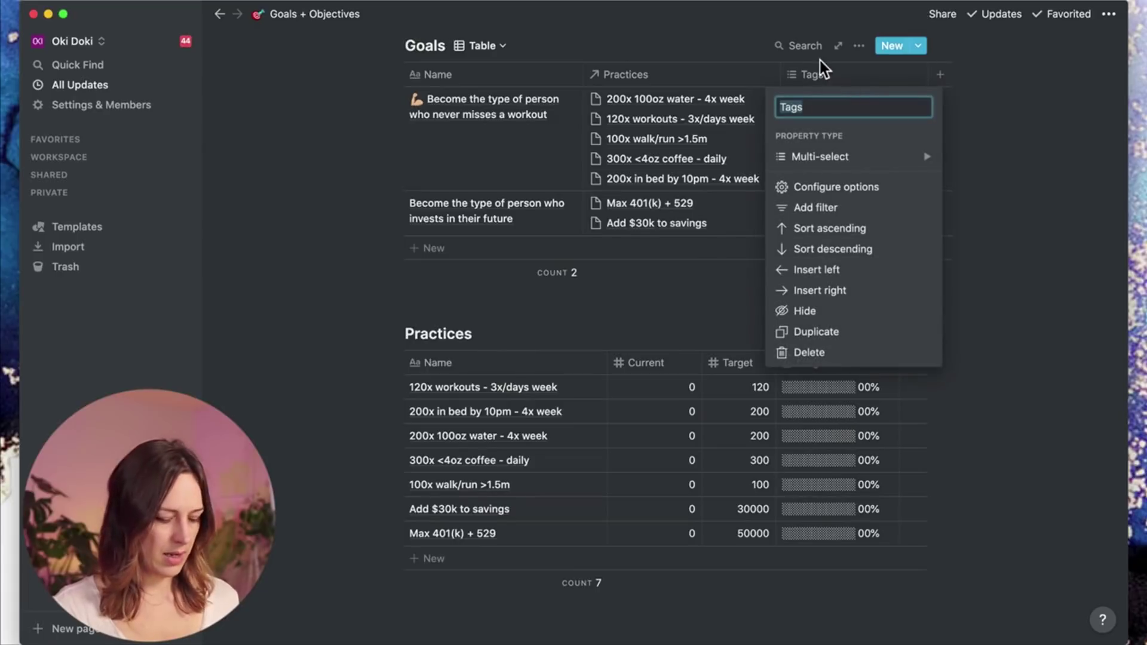
pyautogui.write('Area')
pyautogui.press('Return')
# Step: Tag the workout goal Health + Wellness and the investing goal Finances
pyautogui.click(866, 114)
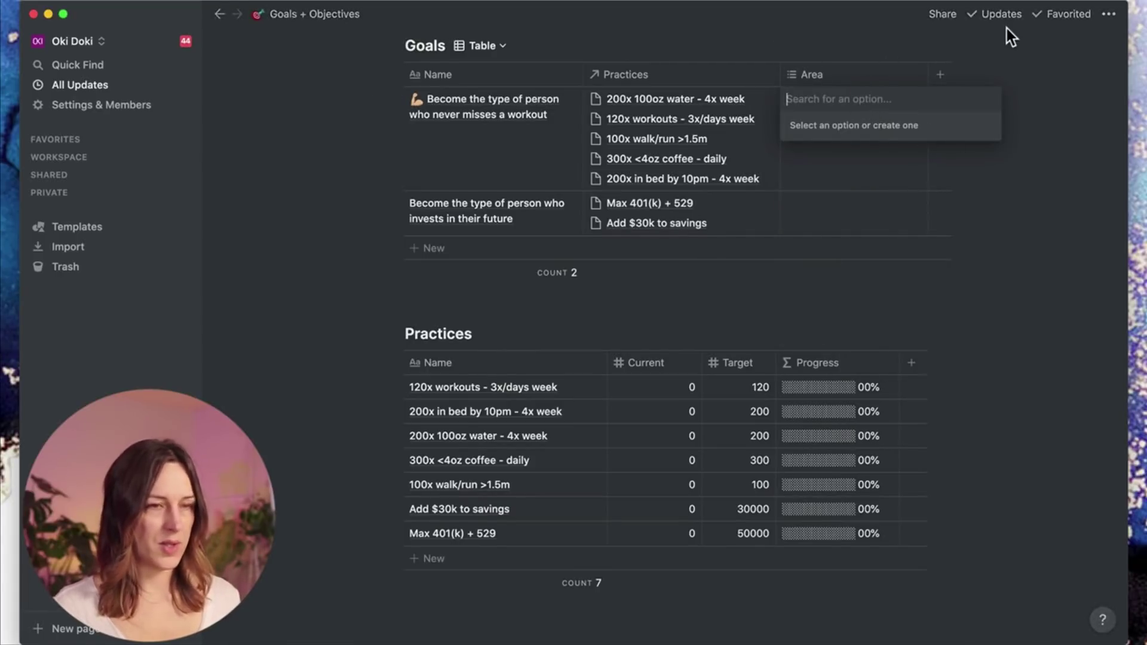
pyautogui.write('F')
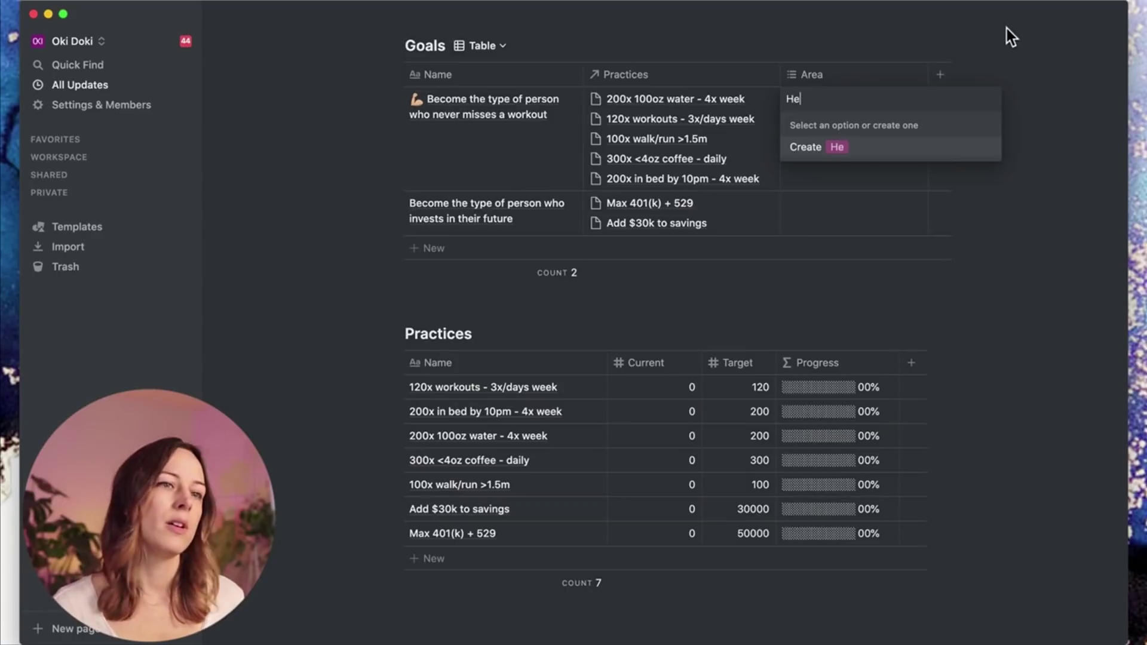
pyautogui.write('ealth + Wellness')
pyautogui.press('Return')
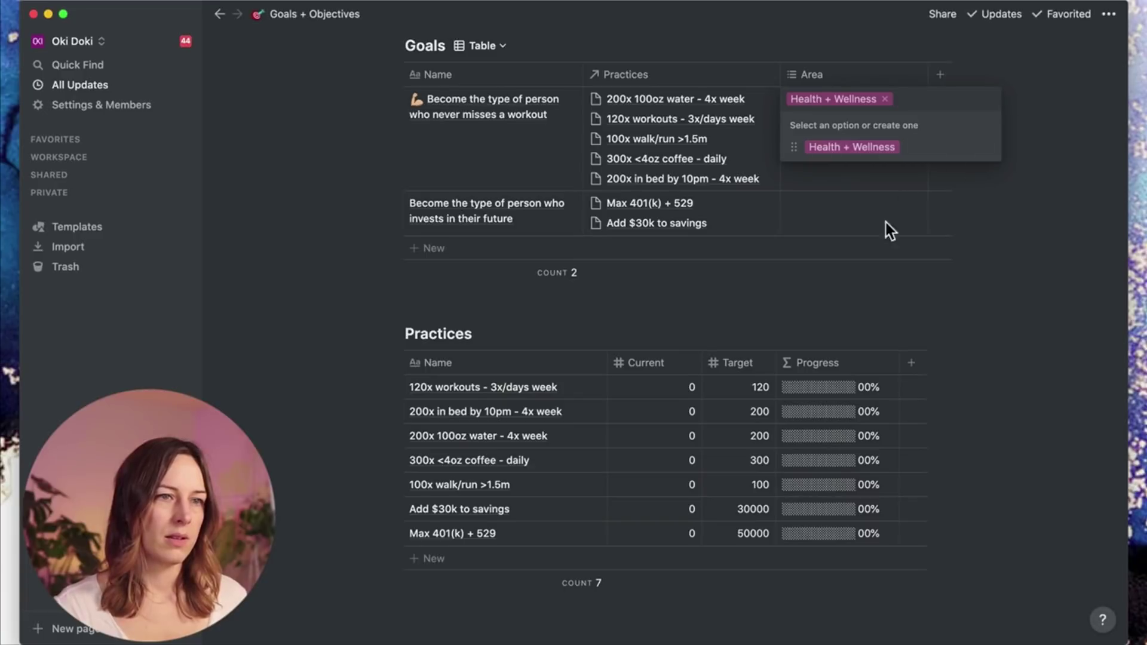
pyautogui.press('Escape')
pyautogui.click(869, 214)
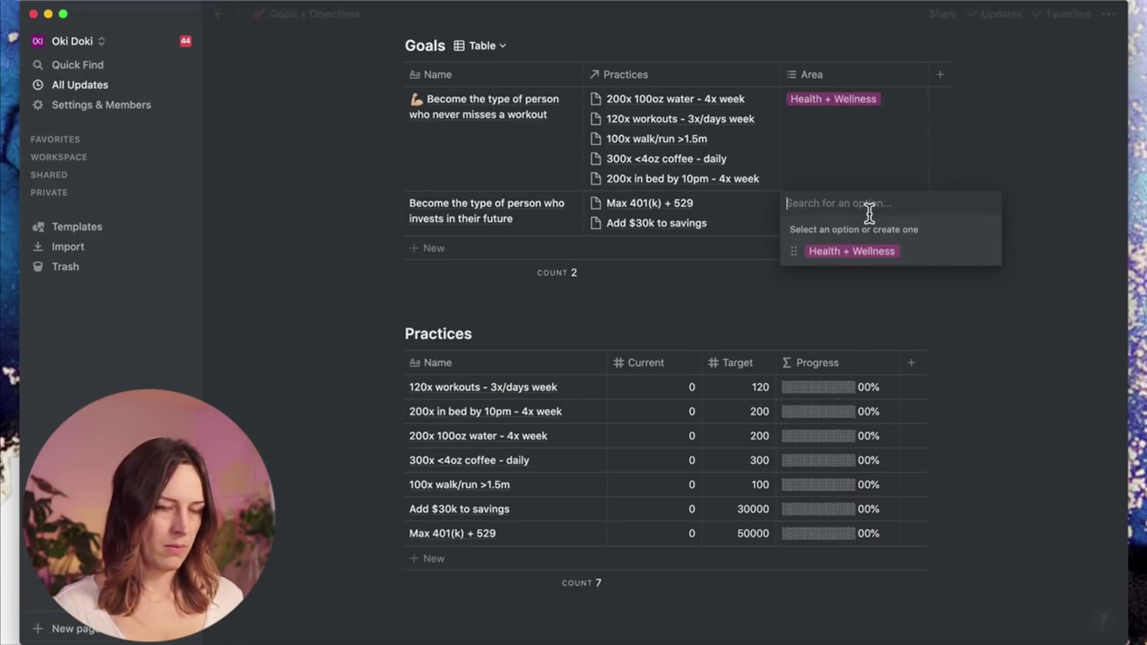
pyautogui.write('Finances')
pyautogui.press('Return')
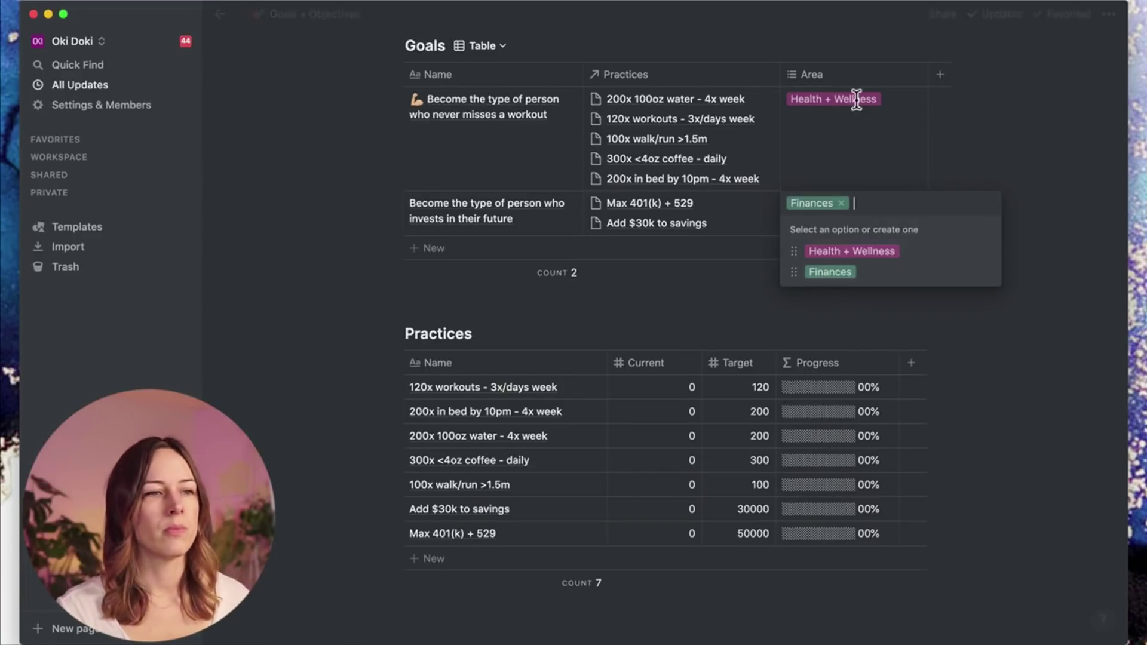
pyautogui.press('Escape')
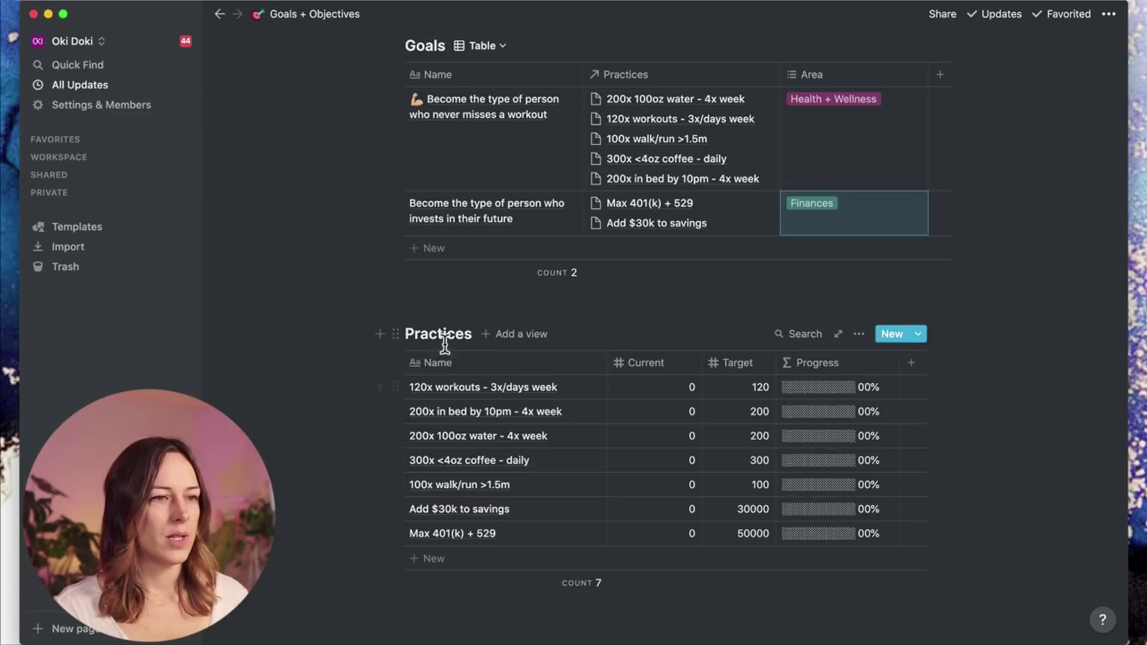
pyautogui.click(860, 336)
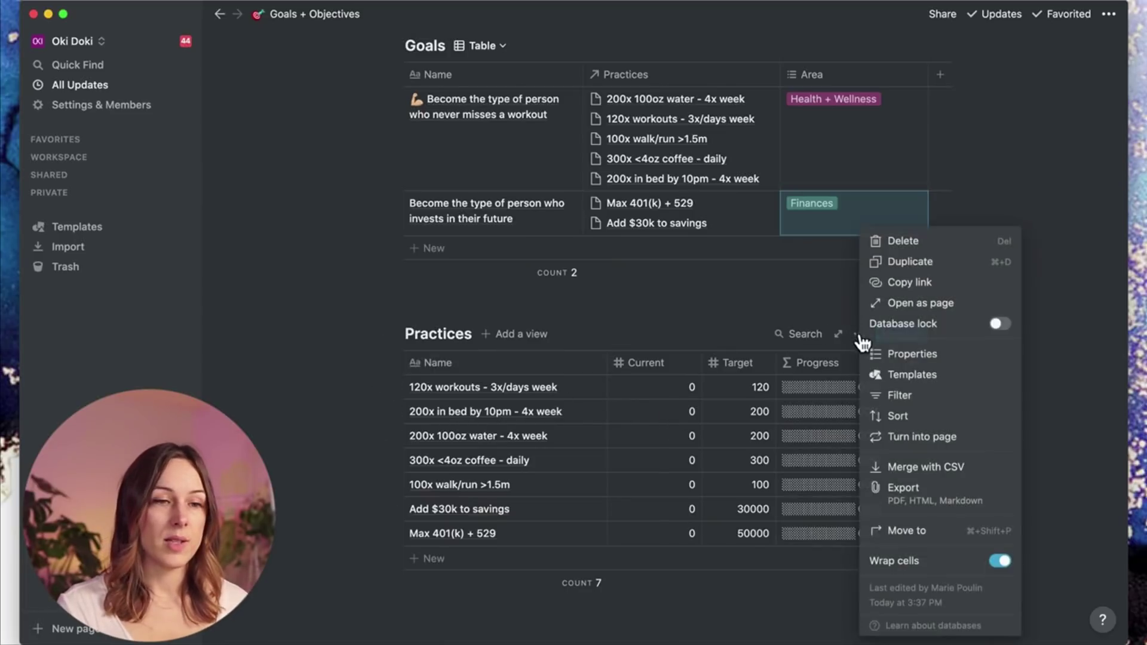
pyautogui.click(928, 359)
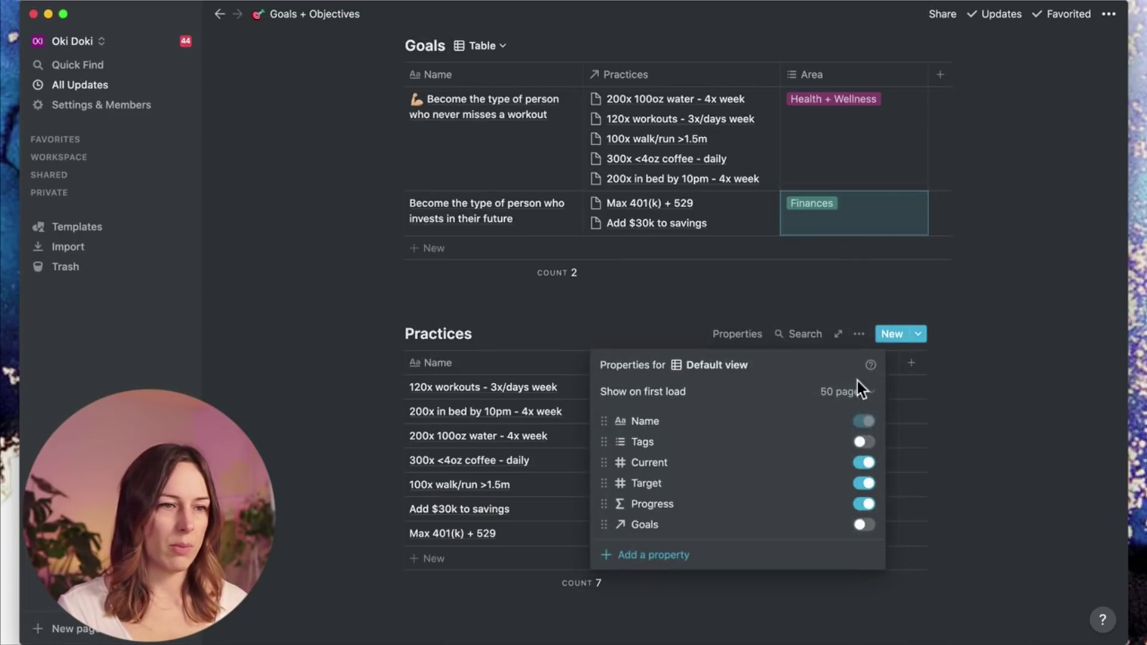
pyautogui.click(864, 525)
pyautogui.click(924, 352)
pyautogui.moveTo(946, 360); pyautogui.dragTo(430, 361)
pyautogui.moveTo(555, 360); pyautogui.dragTo(639, 352)
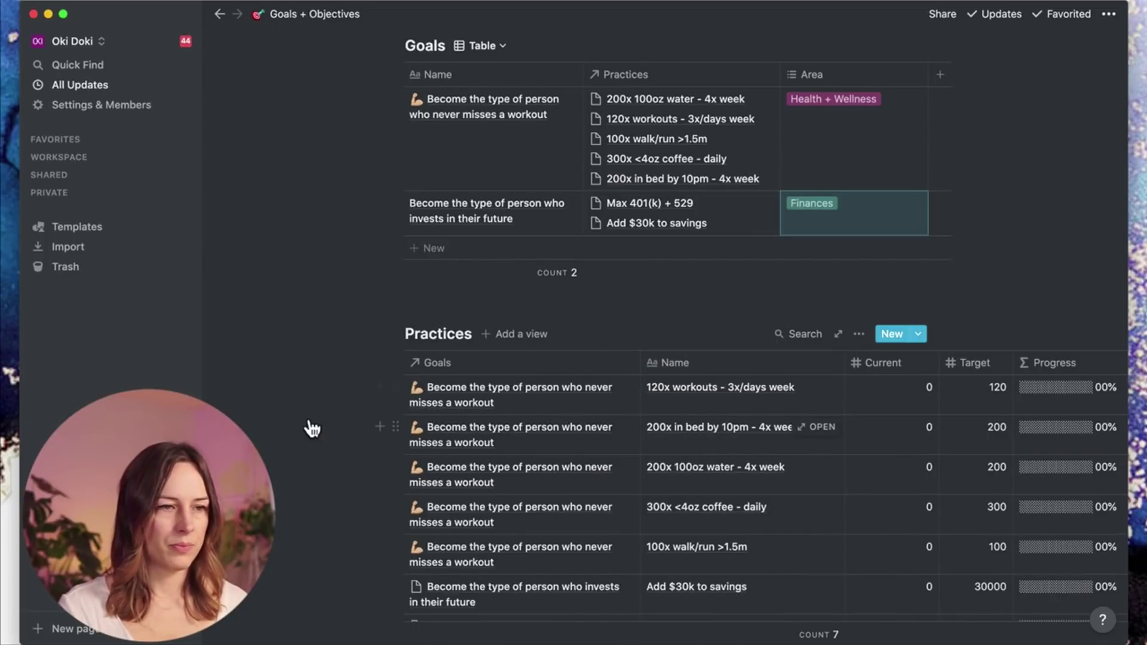
pyautogui.scroll(-5, 334, 406)
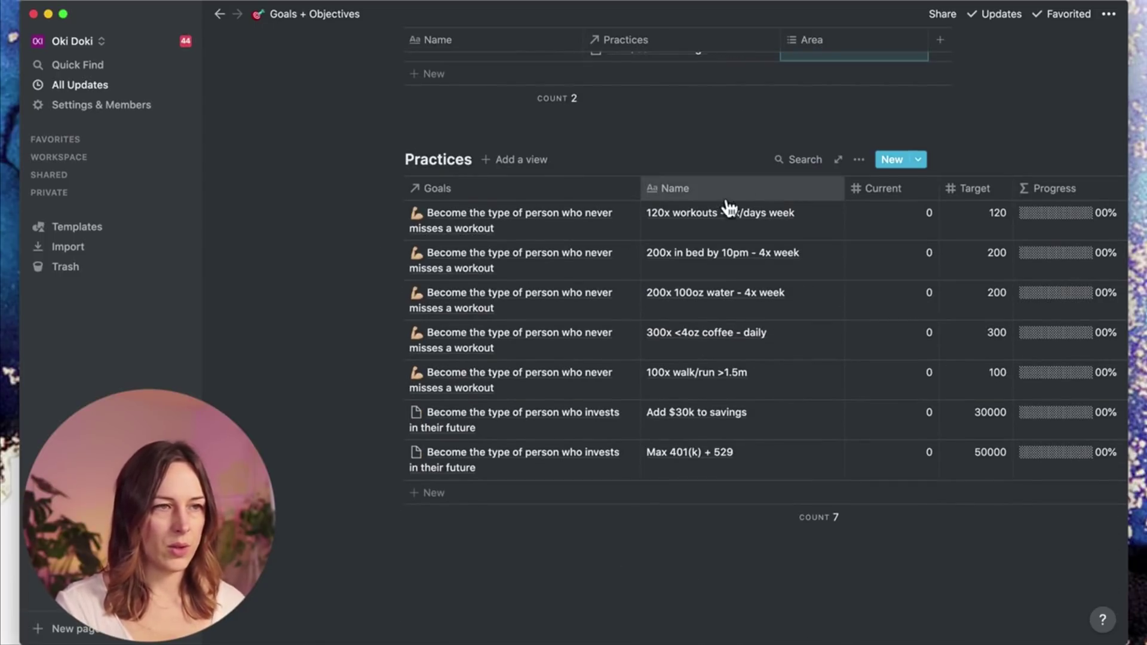
pyautogui.scroll(12, 865, 386)
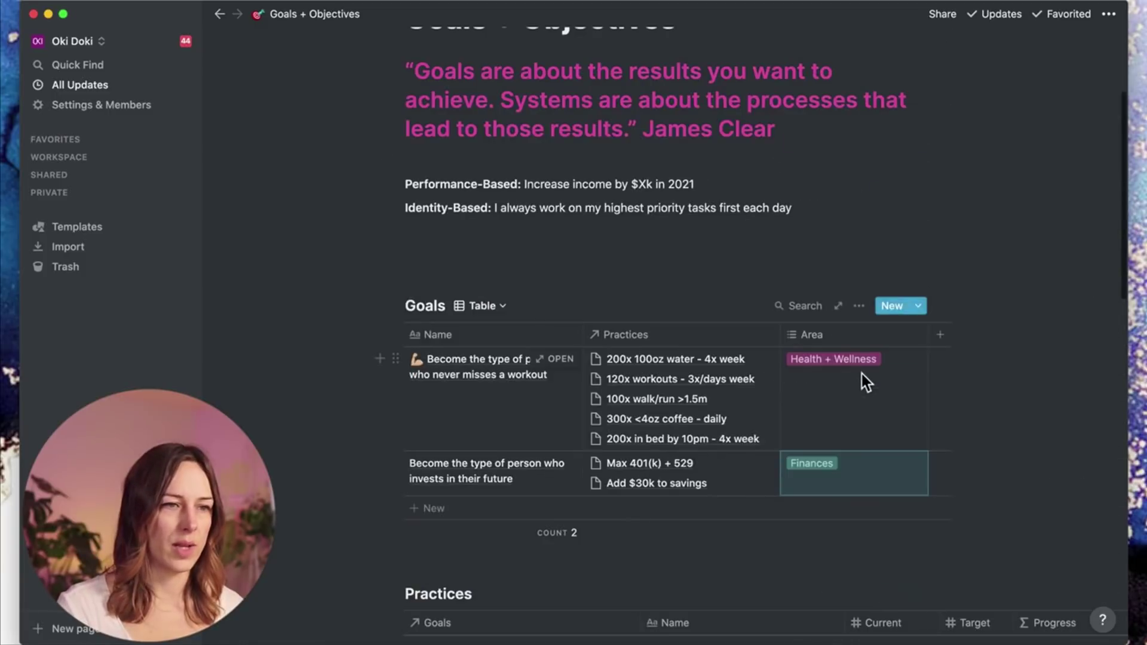
pyautogui.scroll(-6, 709, 397)
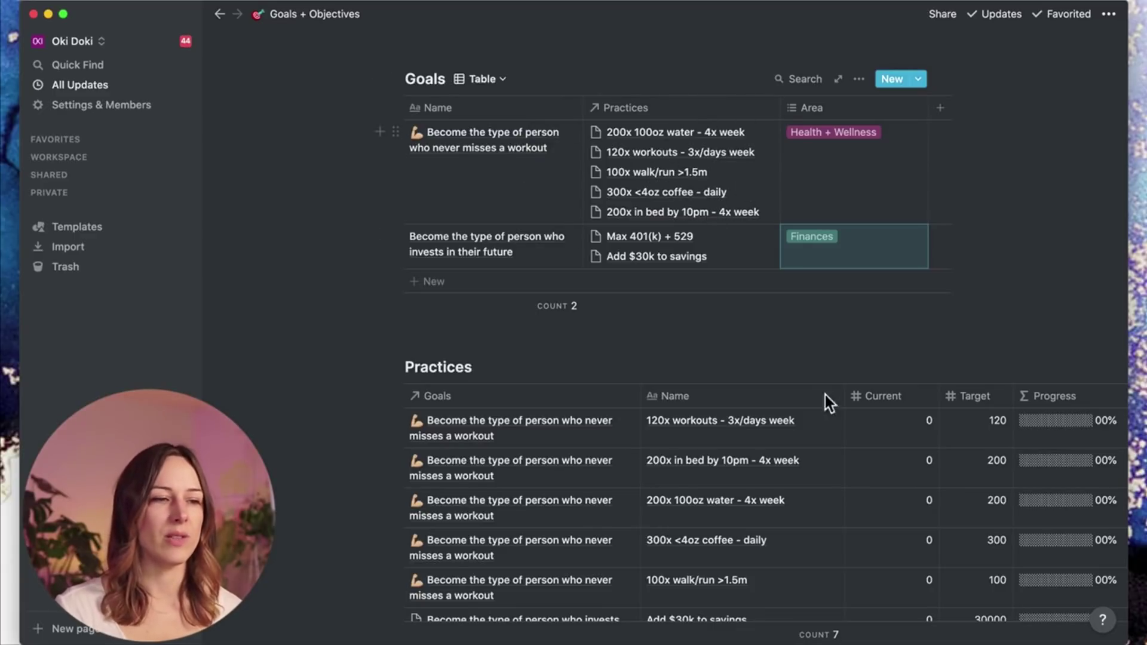
pyautogui.scroll(-3, 825, 395)
pyautogui.click(505, 249)
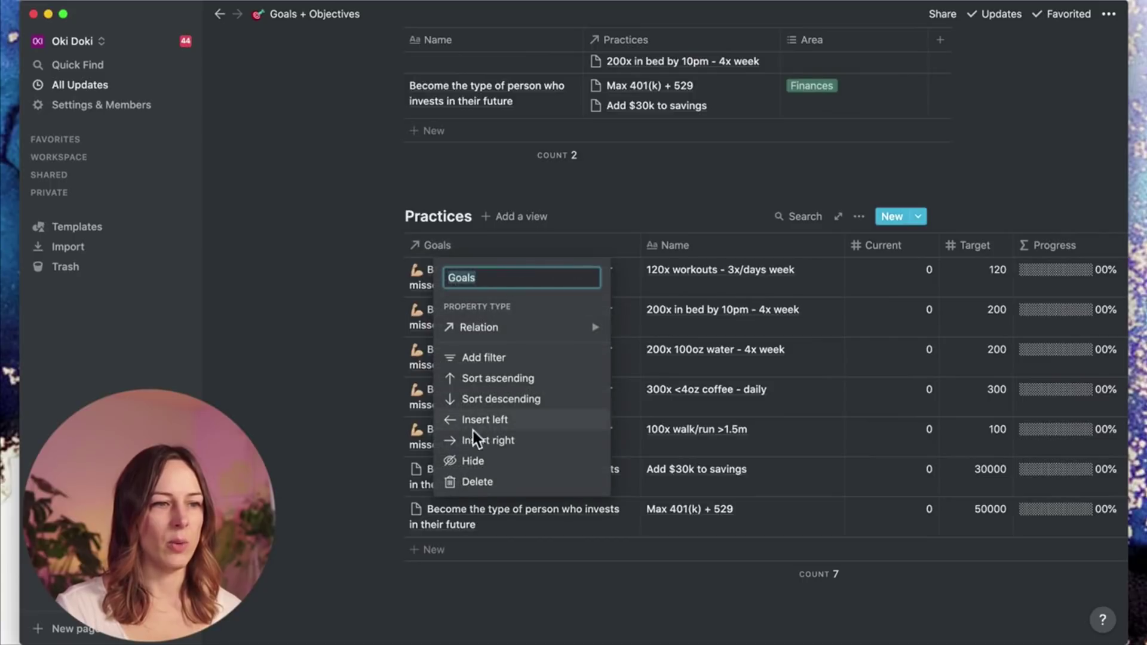
pyautogui.click(473, 462)
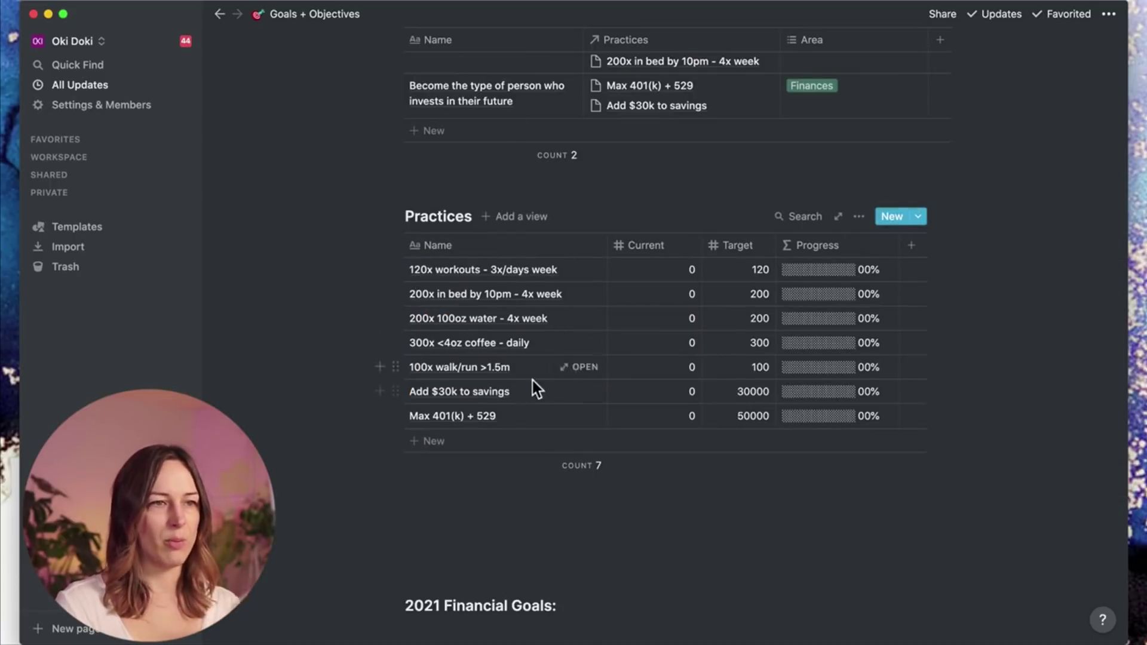
pyautogui.scroll(5, 662, 384)
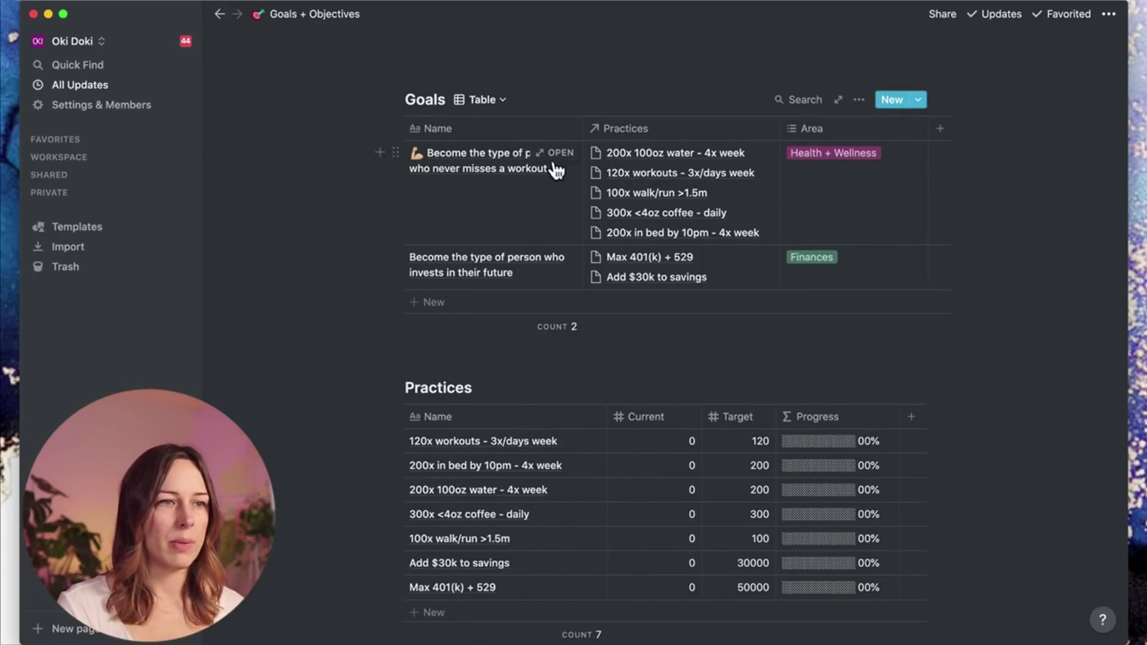
# Step: Add a Rollup property to the workout goal showing Progress through the Practices relation
pyautogui.click(559, 158)
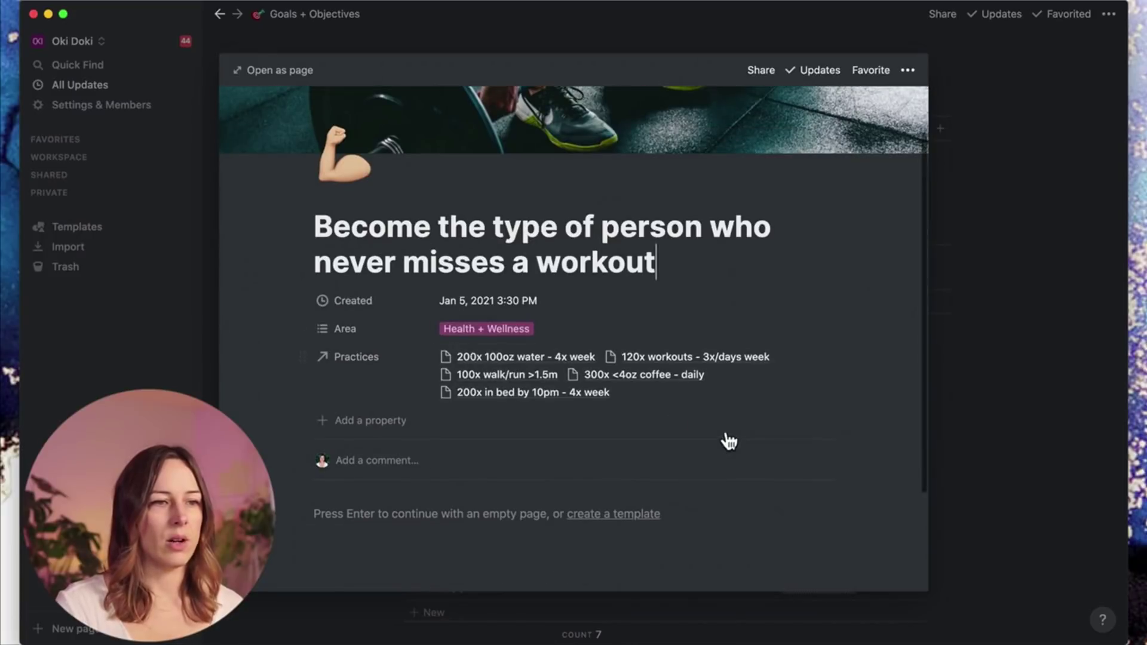
pyautogui.click(377, 426)
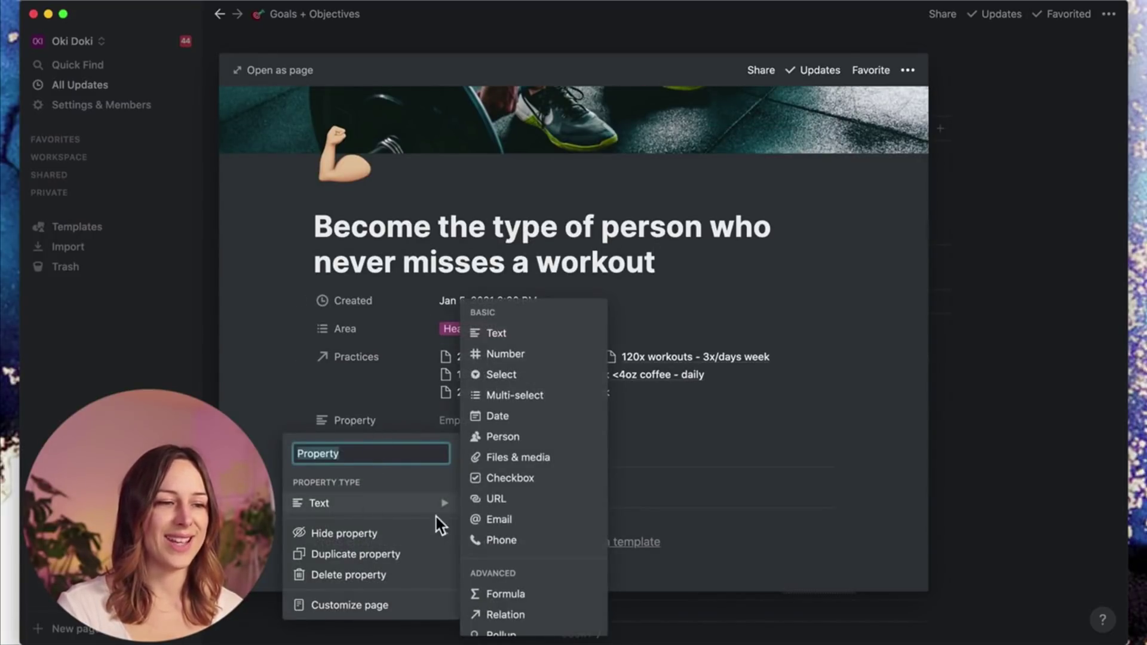
pyautogui.moveTo(418, 533)
pyautogui.moveTo(406, 506)
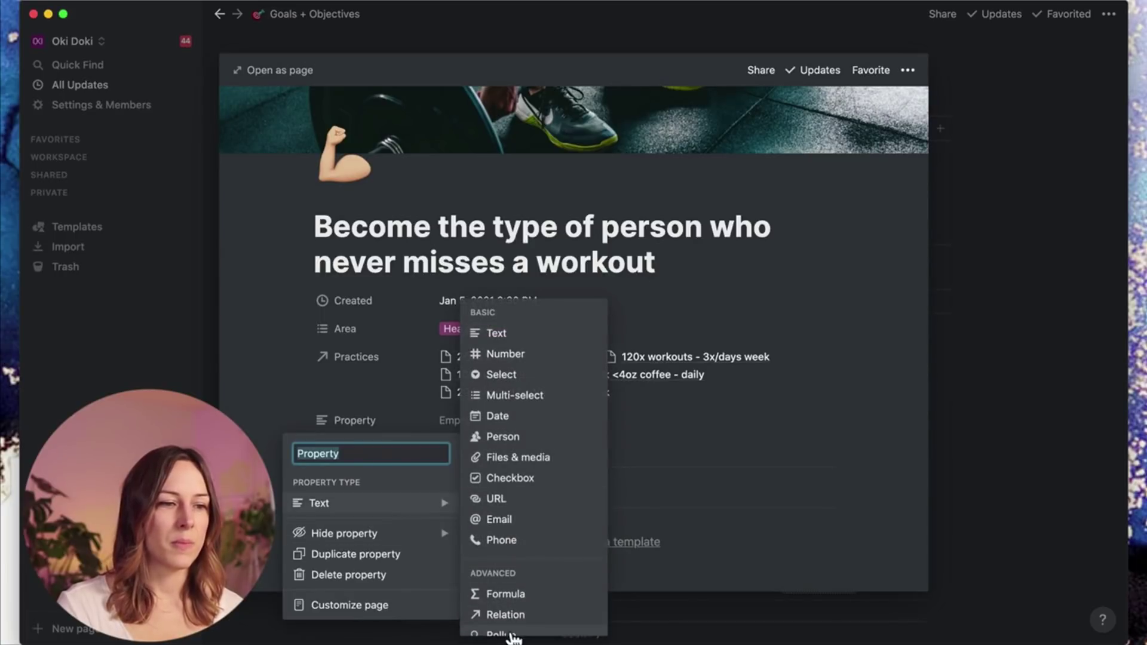
pyautogui.click(512, 627)
pyautogui.click(469, 431)
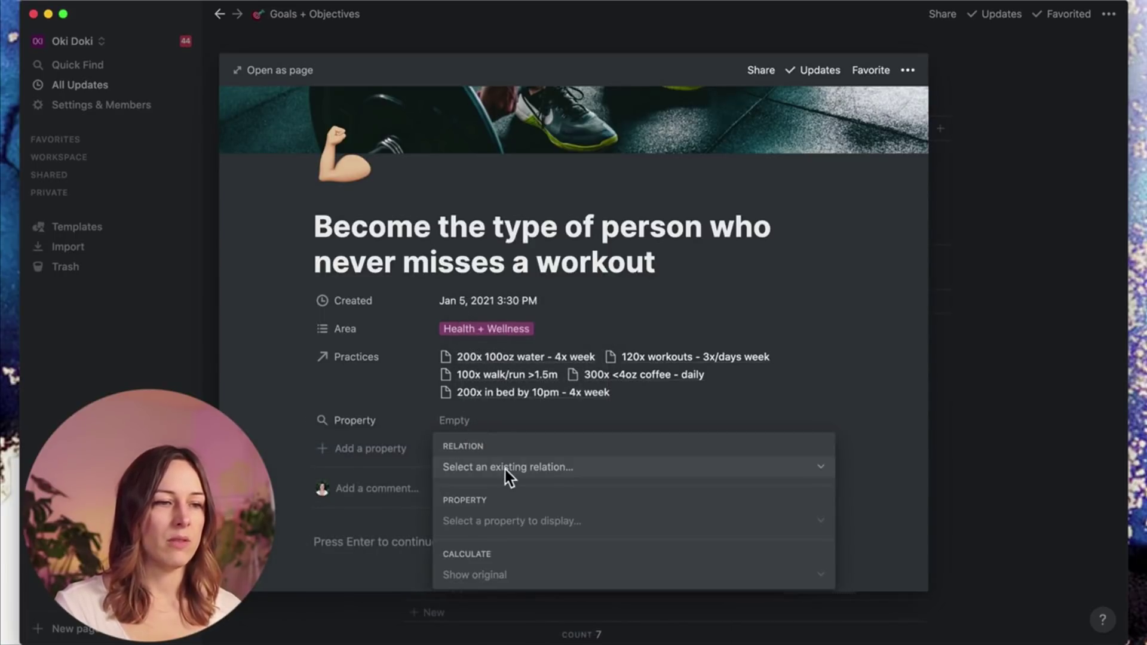
pyautogui.click(550, 469)
pyautogui.click(607, 525)
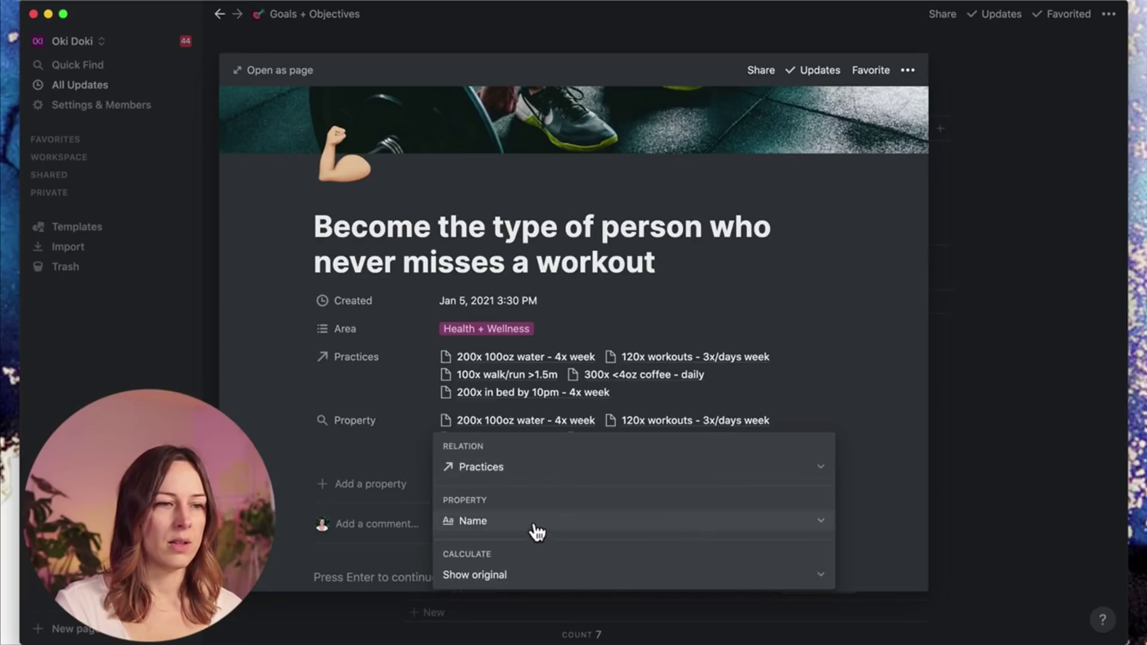
pyautogui.click(497, 526)
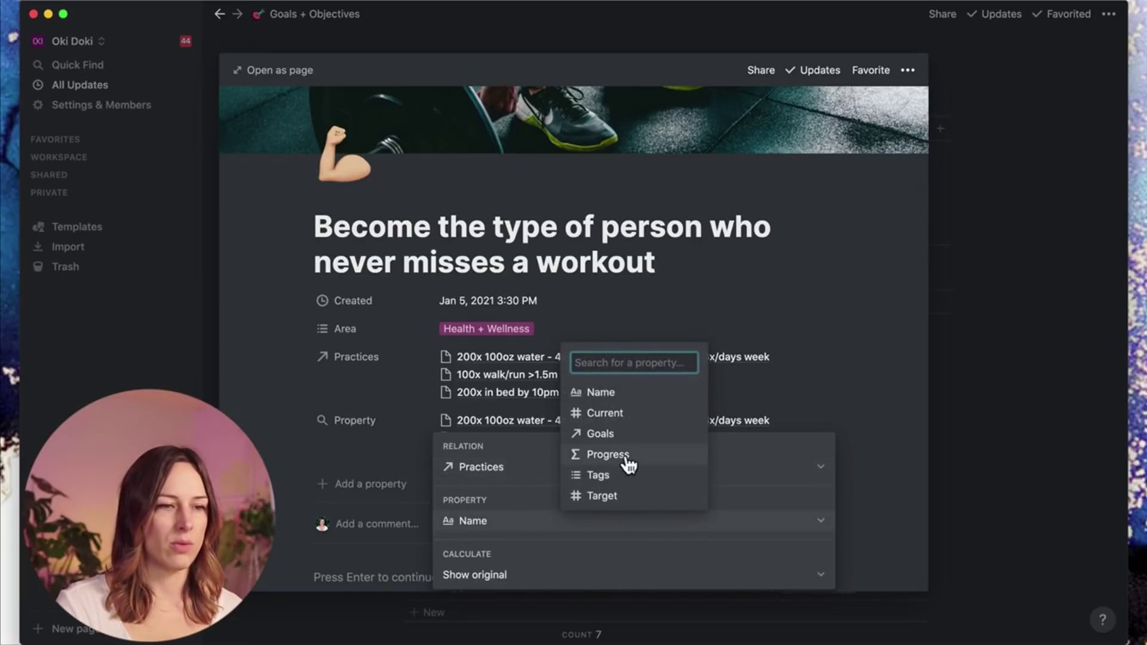
pyautogui.click(605, 454)
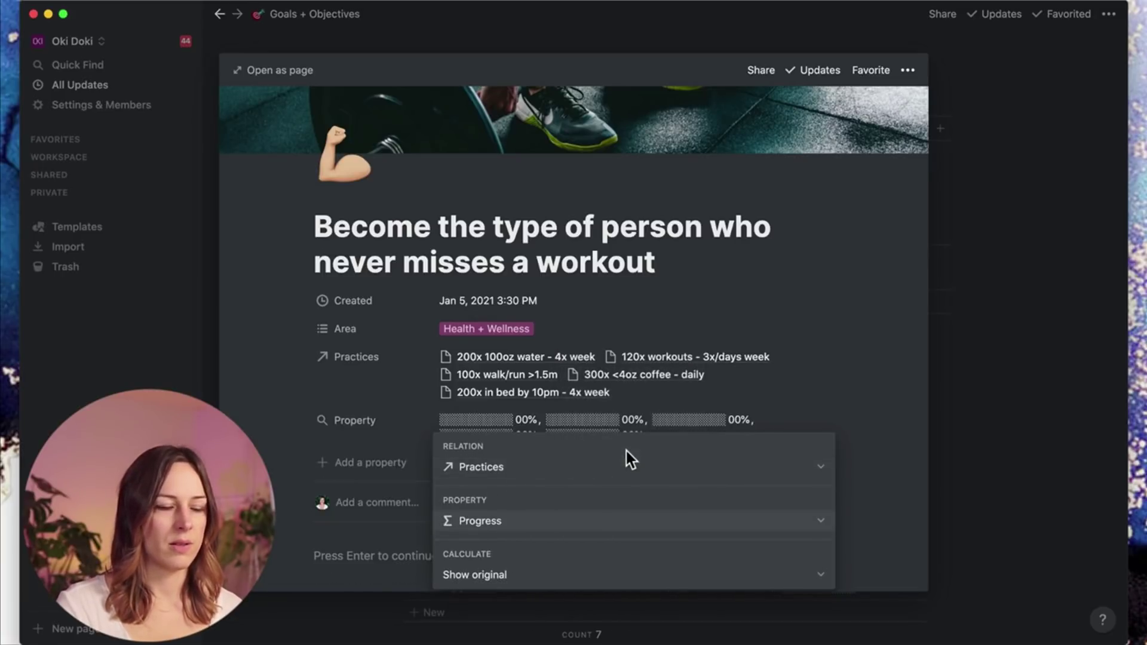
pyautogui.click(280, 425)
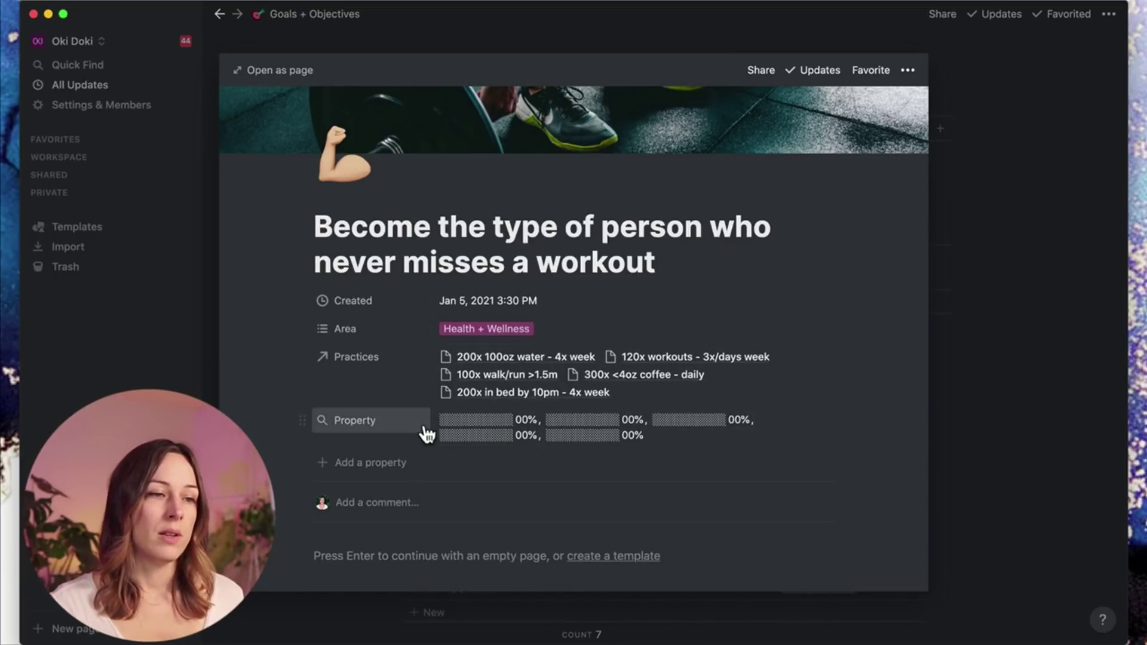
# Step: Review the rollup settings, rename the property Progress and close the goal page
pyautogui.click(531, 434)
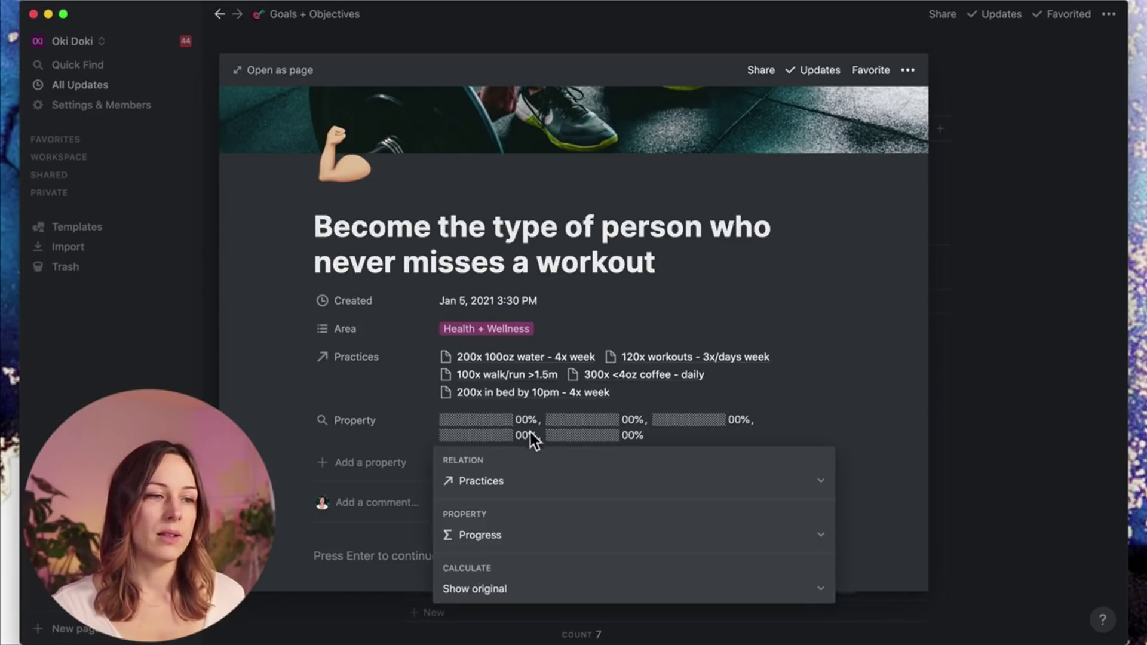
pyautogui.click(486, 534)
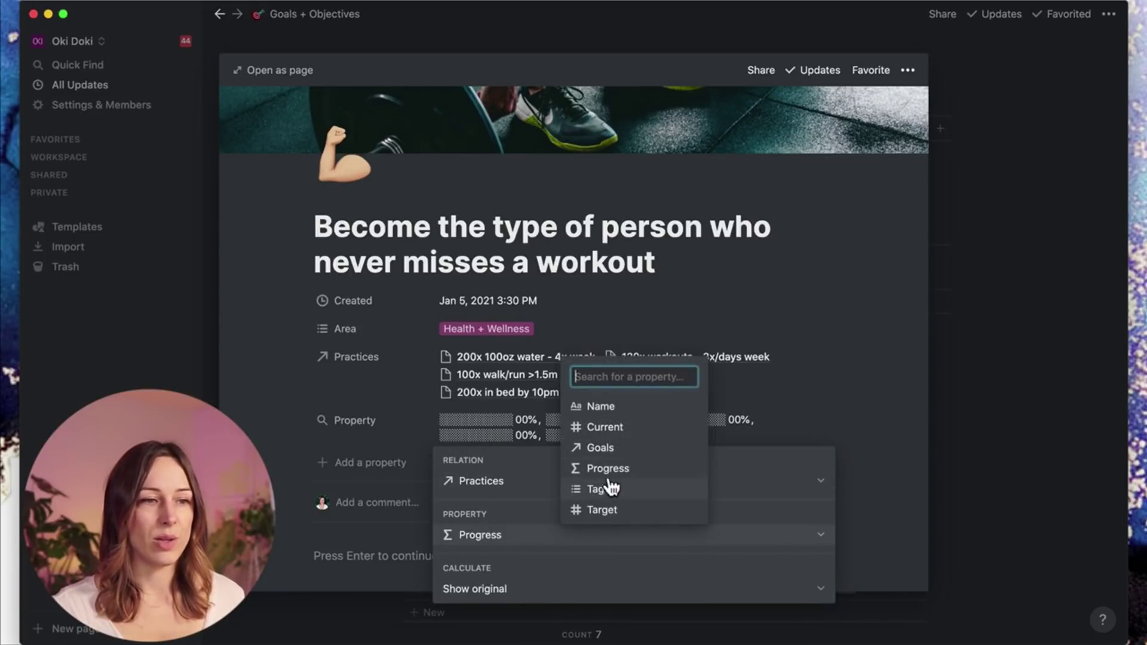
pyautogui.click(305, 485)
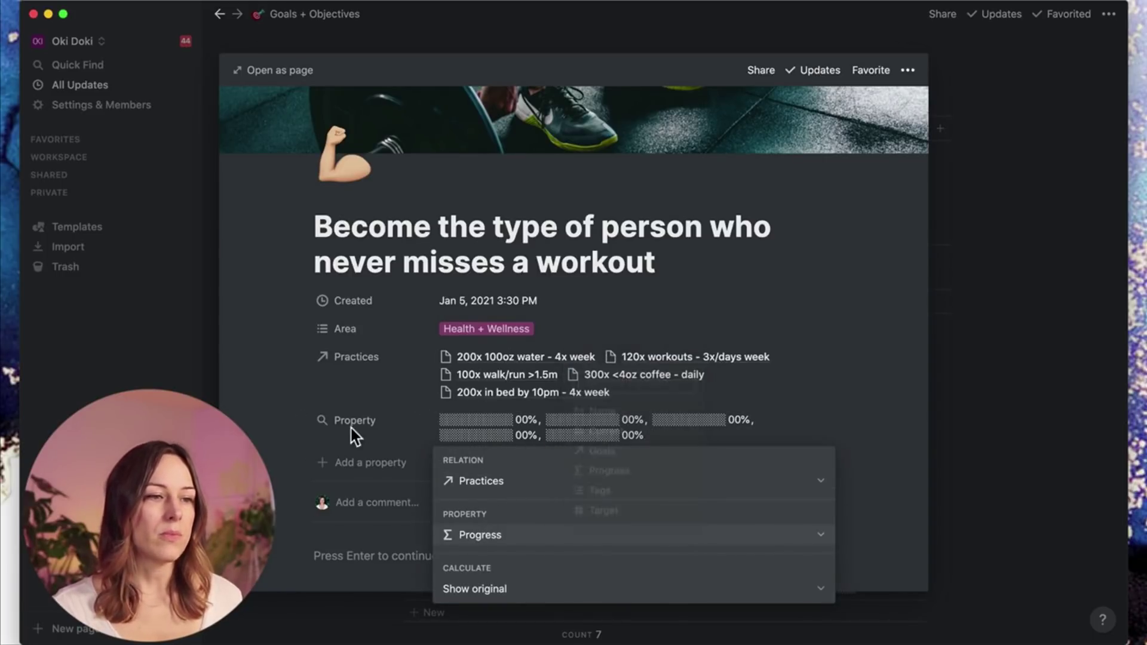
pyautogui.click(375, 419)
pyautogui.click(375, 419)
pyautogui.write('Progress')
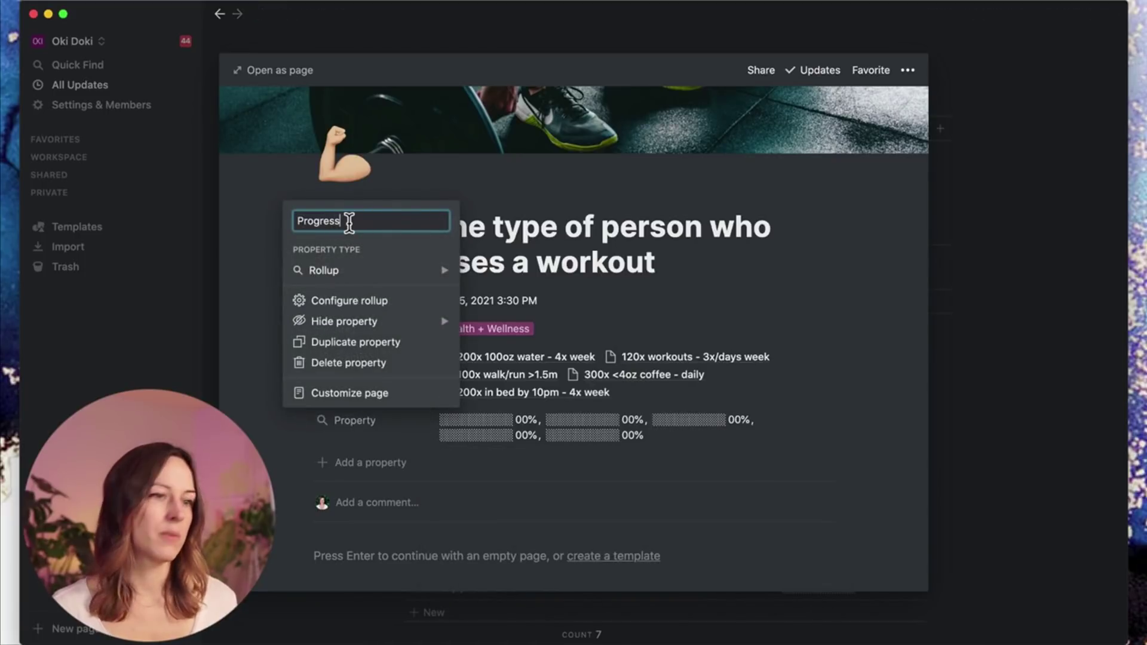
pyautogui.press('Return')
pyautogui.click(977, 243)
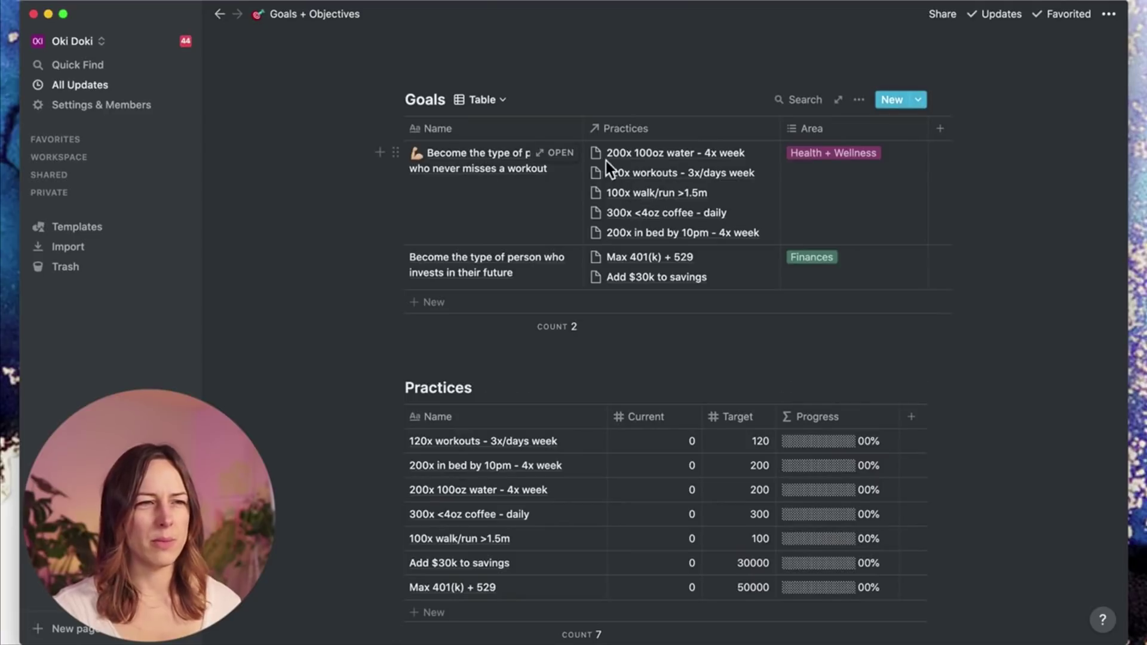
# Step: Show the Progress rollup in the Goals table, move it before Area and narrow it
pyautogui.click(570, 154)
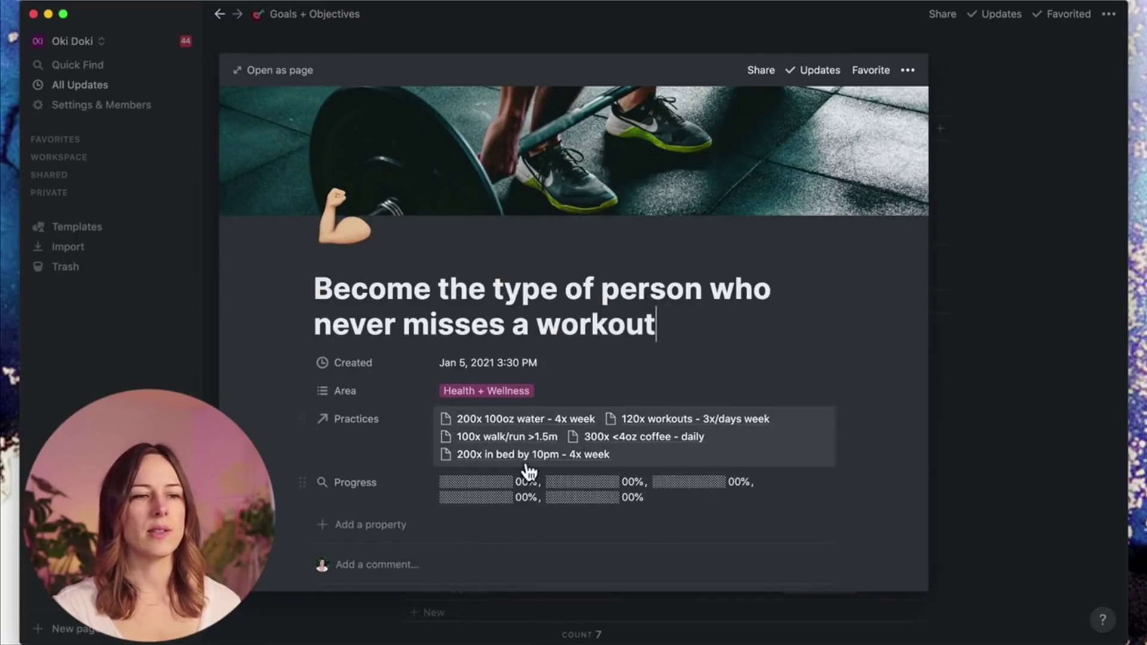
pyautogui.click(975, 415)
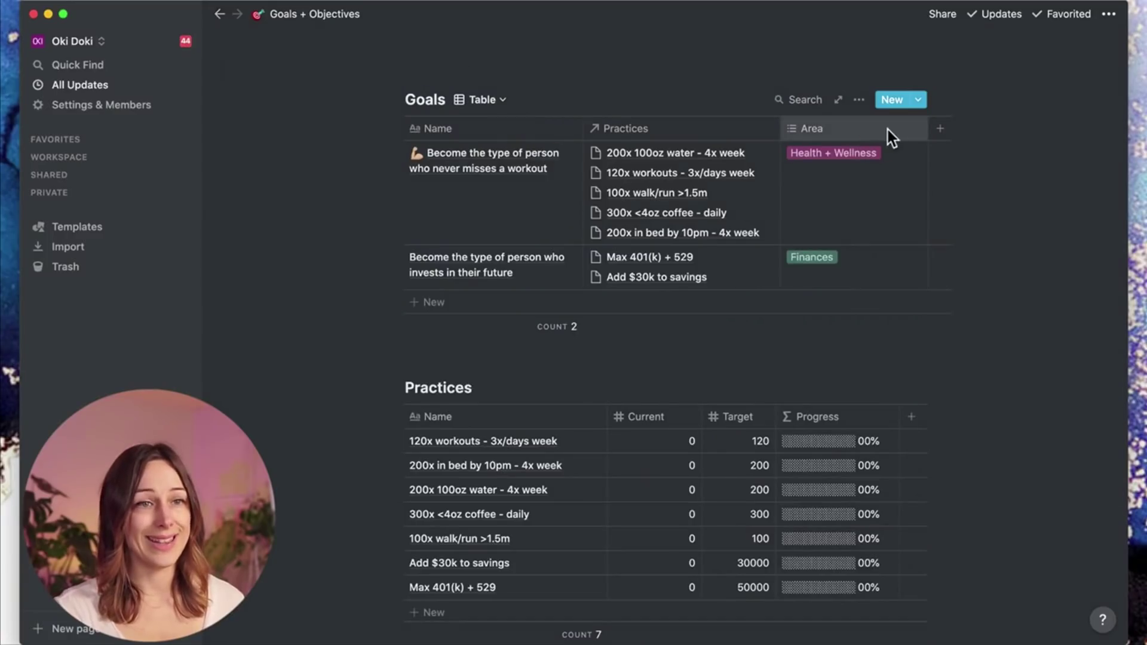
pyautogui.click(858, 100)
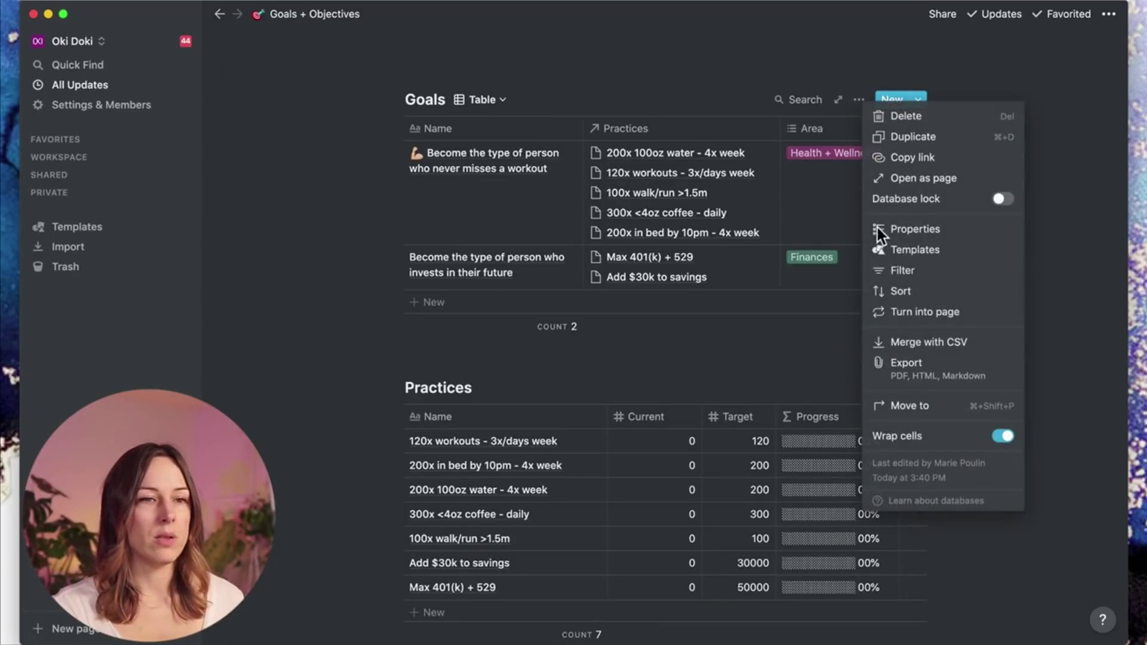
pyautogui.click(933, 235)
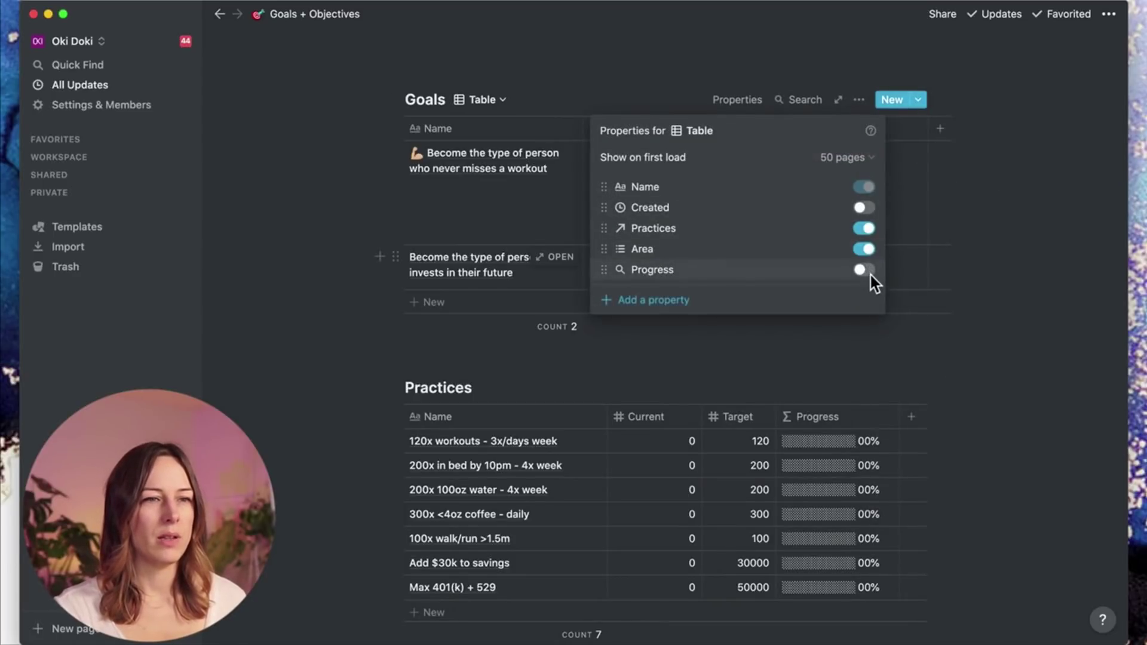
pyautogui.click(865, 270)
pyautogui.click(363, 306)
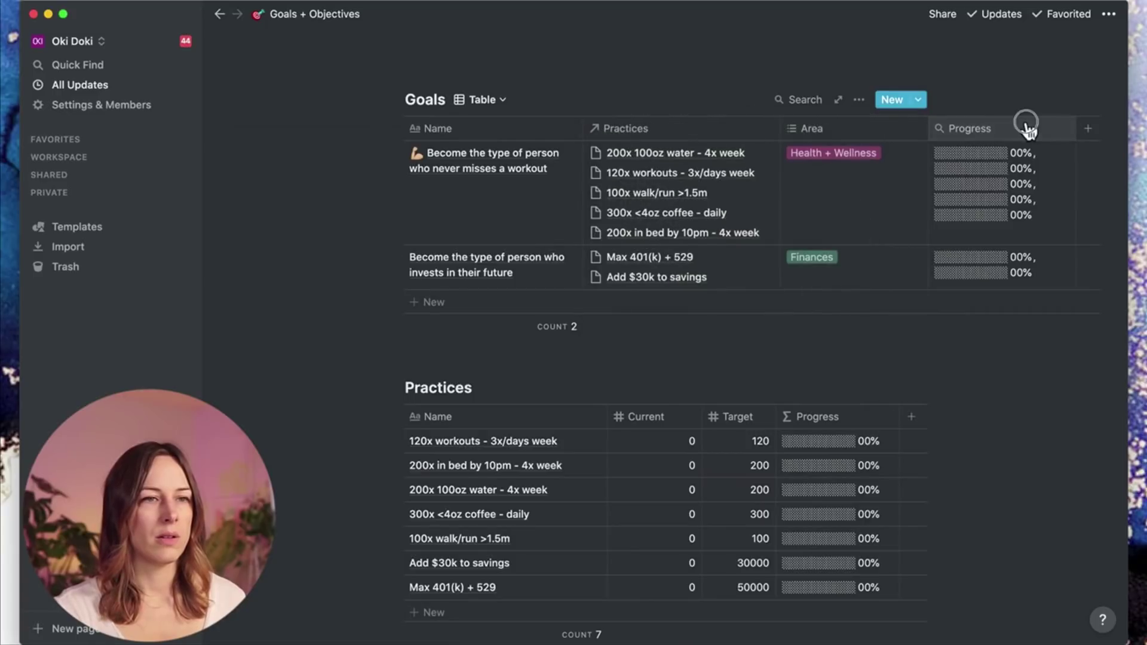
pyautogui.moveTo(1024, 122); pyautogui.dragTo(873, 164)
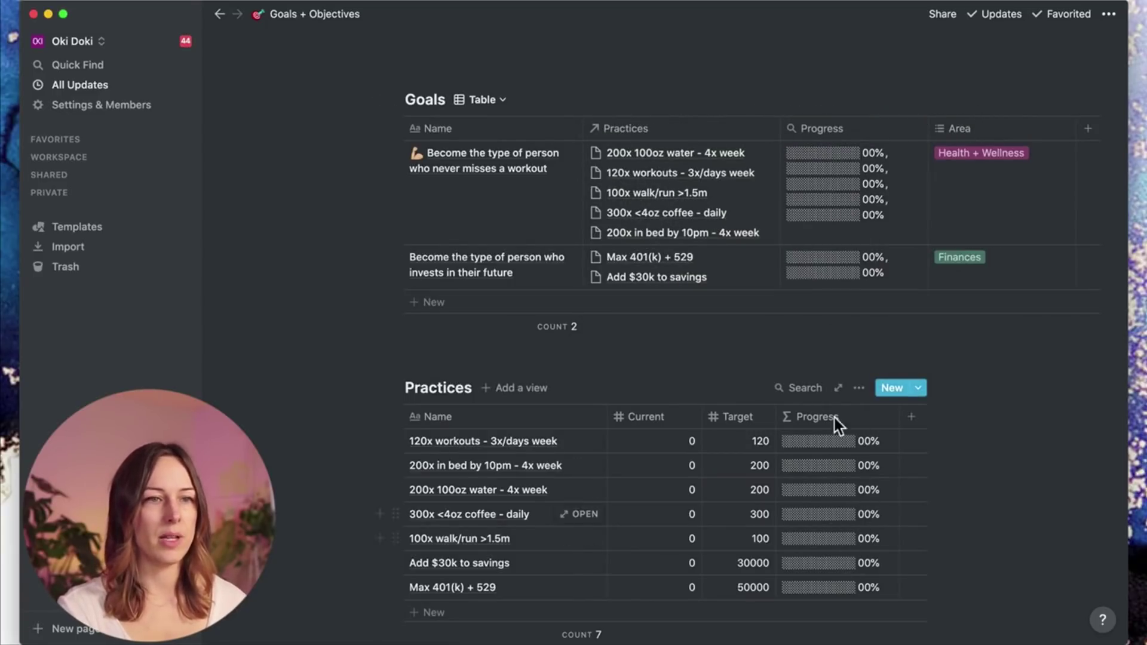
pyautogui.moveTo(928, 120); pyautogui.dragTo(911, 120)
# Step: Set Current to 34 for 120x workouts, 40 for 200x in bed, and 2 for 300x coffee
pyautogui.click(655, 448)
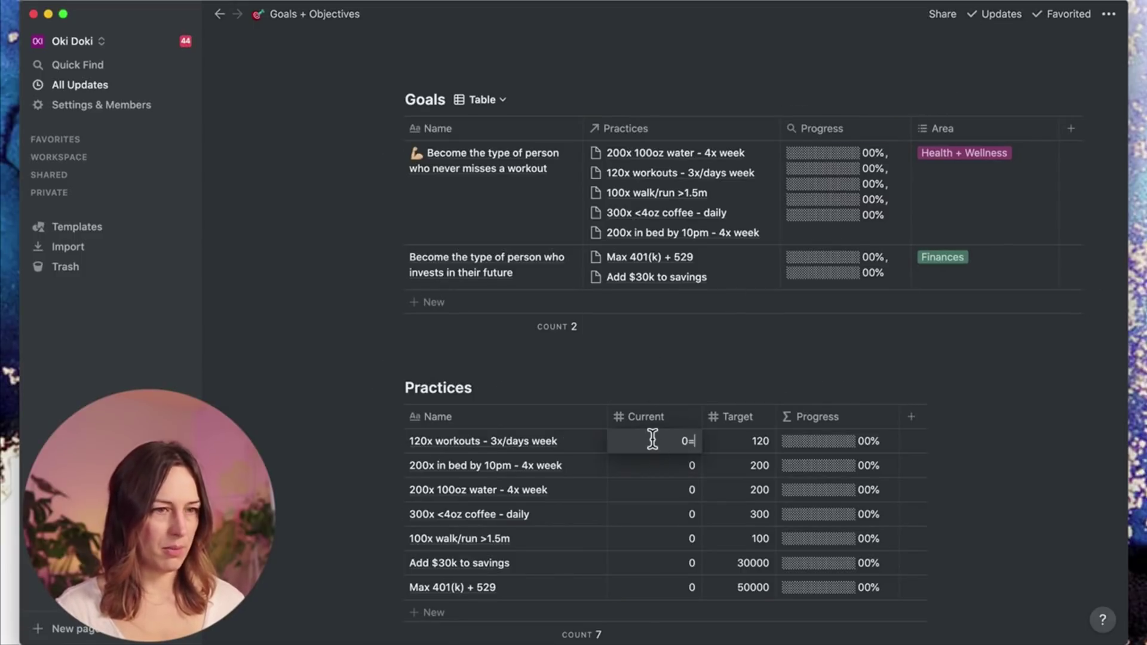
pyautogui.press('BackSpace')
pyautogui.write('34')
pyautogui.press('Return')
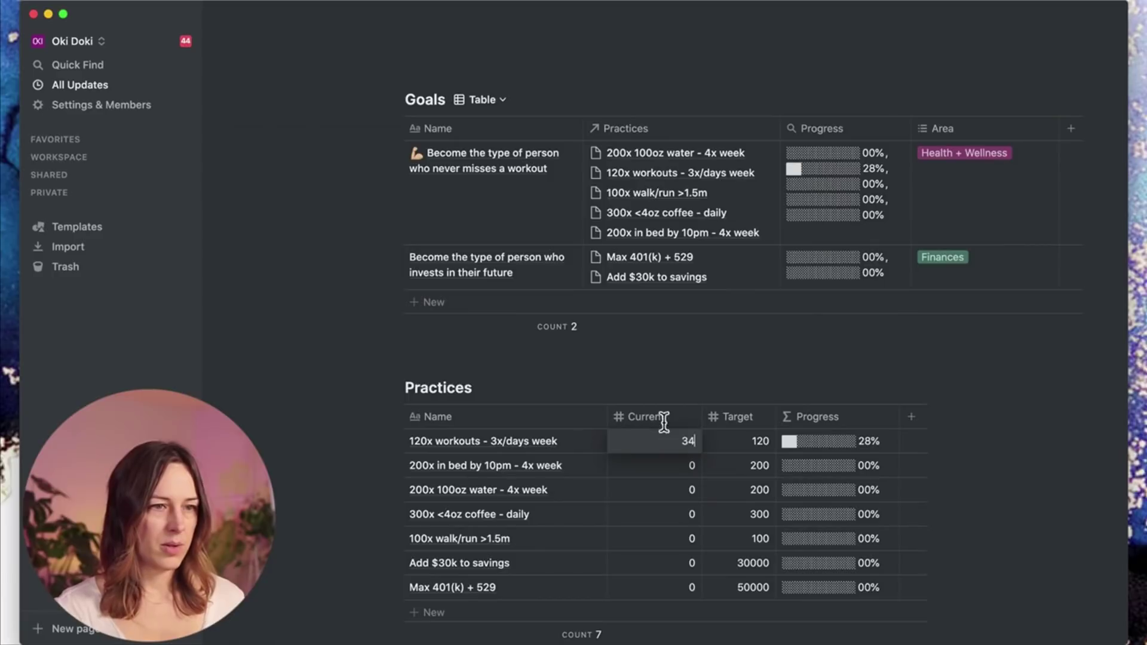
pyautogui.doubleClick(672, 463)
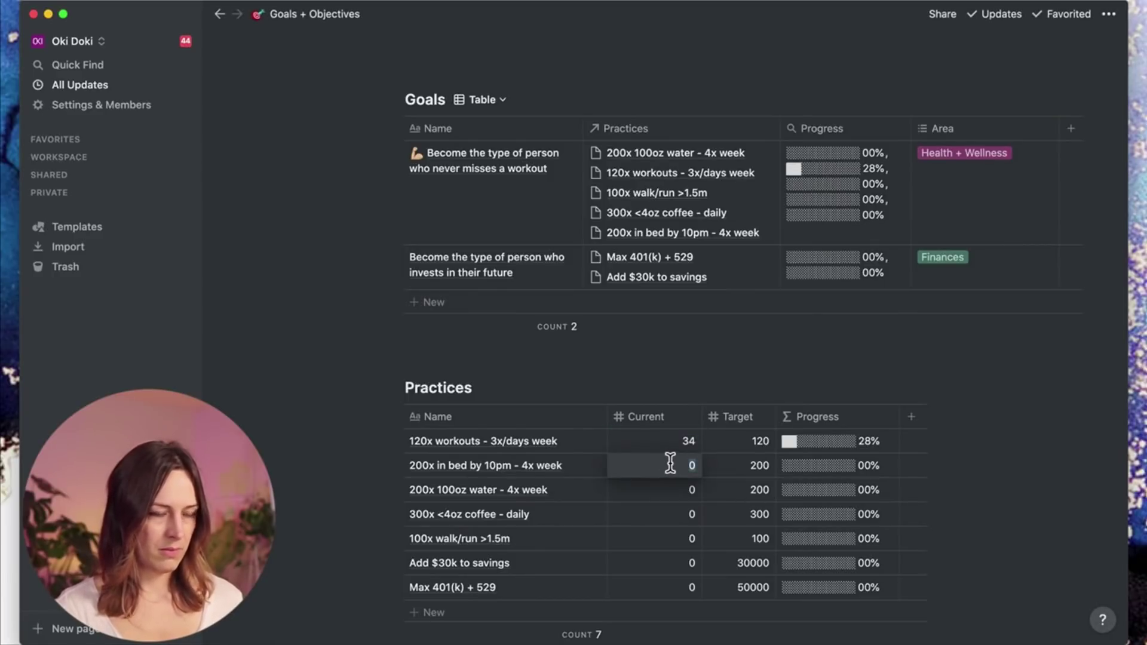
pyautogui.write('40')
pyautogui.press('Return')
pyautogui.doubleClick(659, 512)
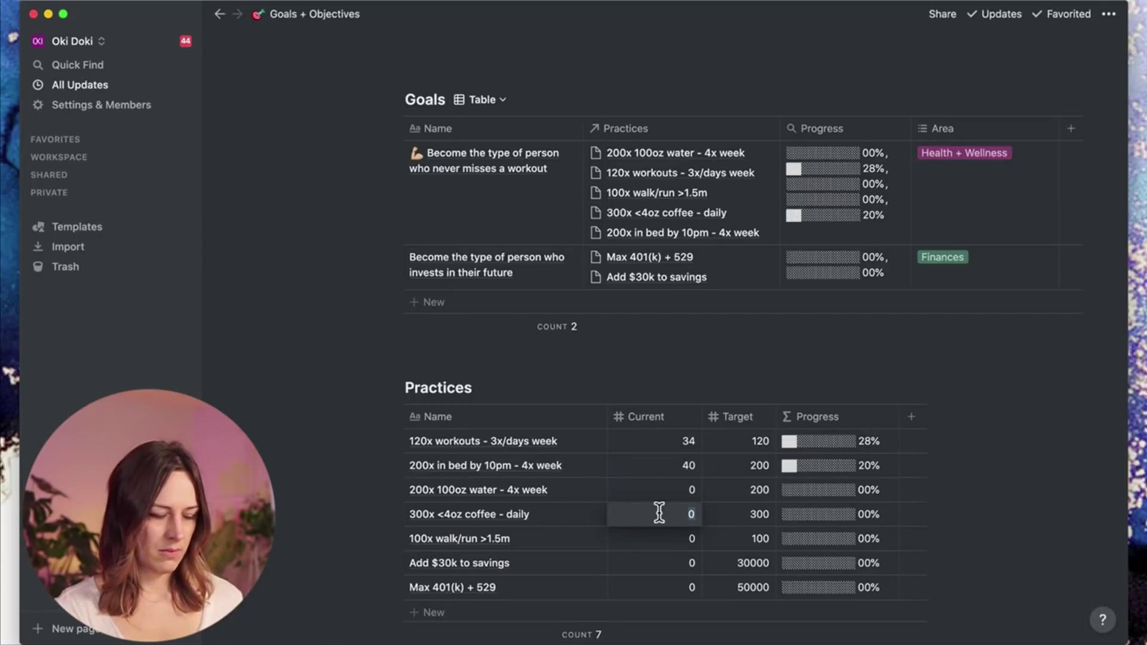
pyautogui.write('2')
pyautogui.press('Return')
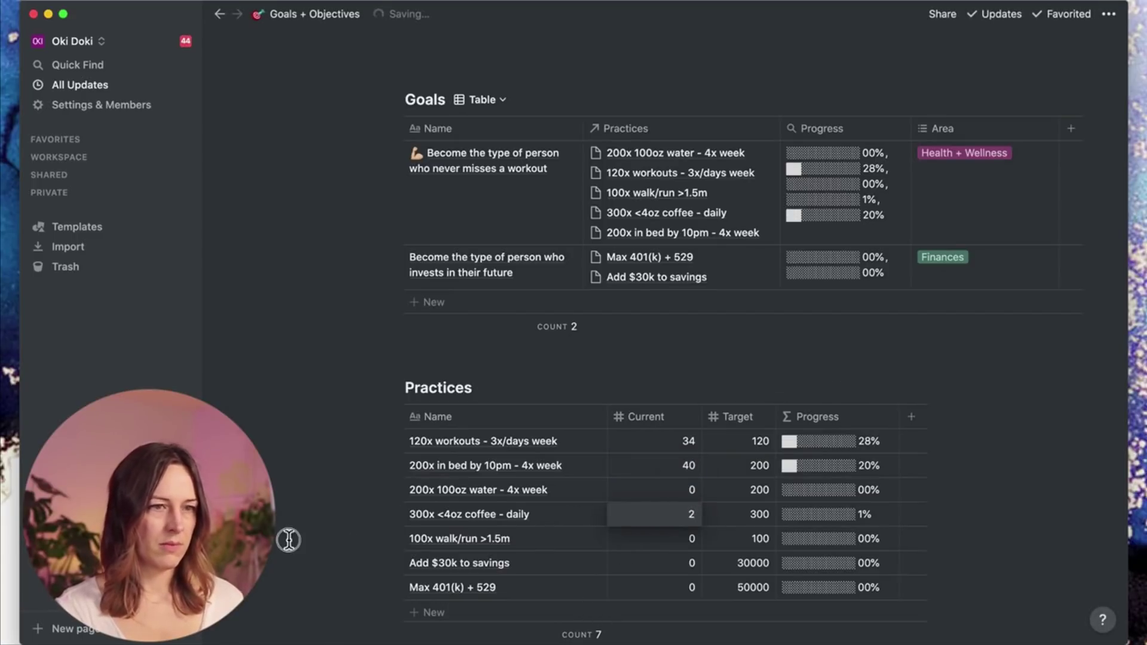
pyautogui.click(361, 399)
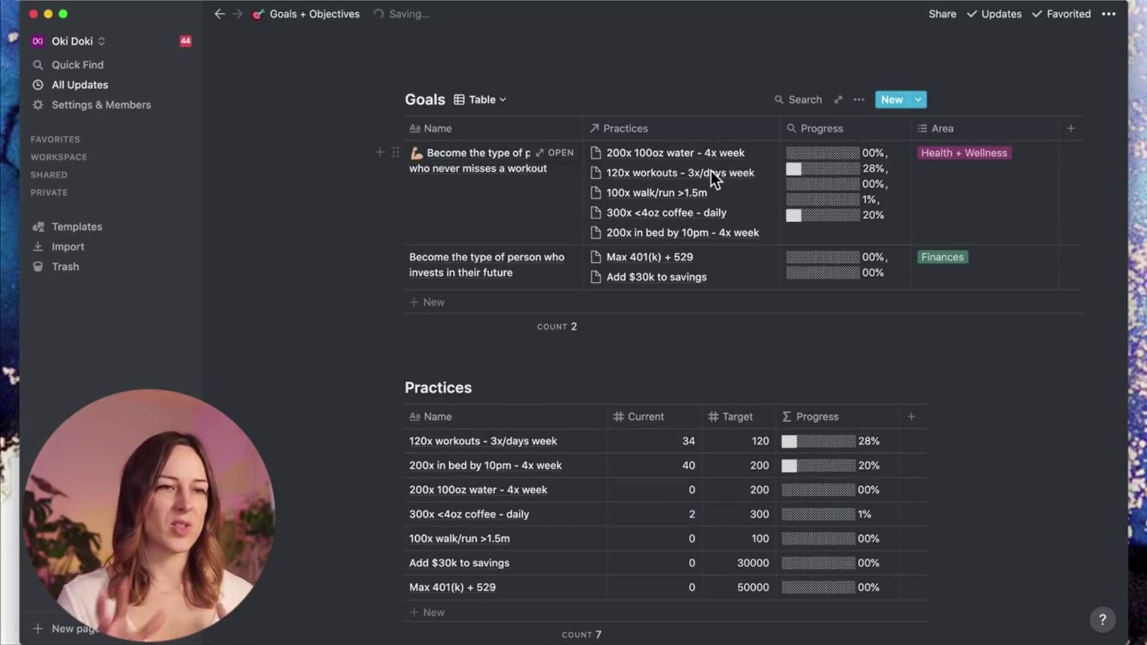
# Step: Make the page full width and switch Goals to the gallery view
pyautogui.scroll(2, 711, 170)
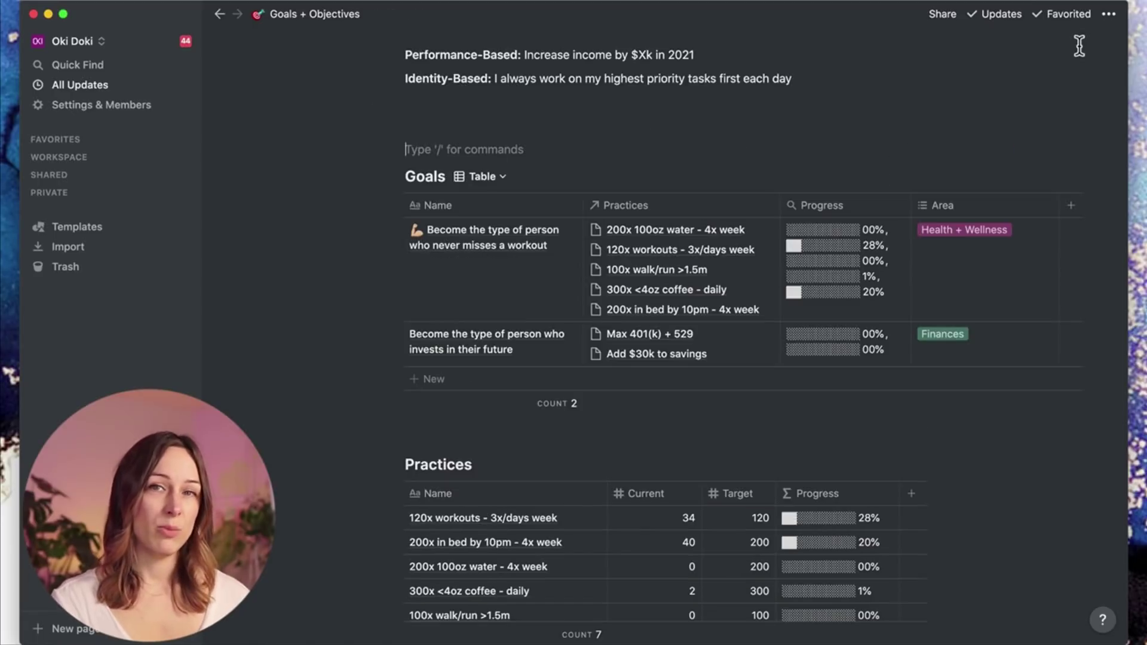
pyautogui.click(1110, 14)
pyautogui.click(1097, 141)
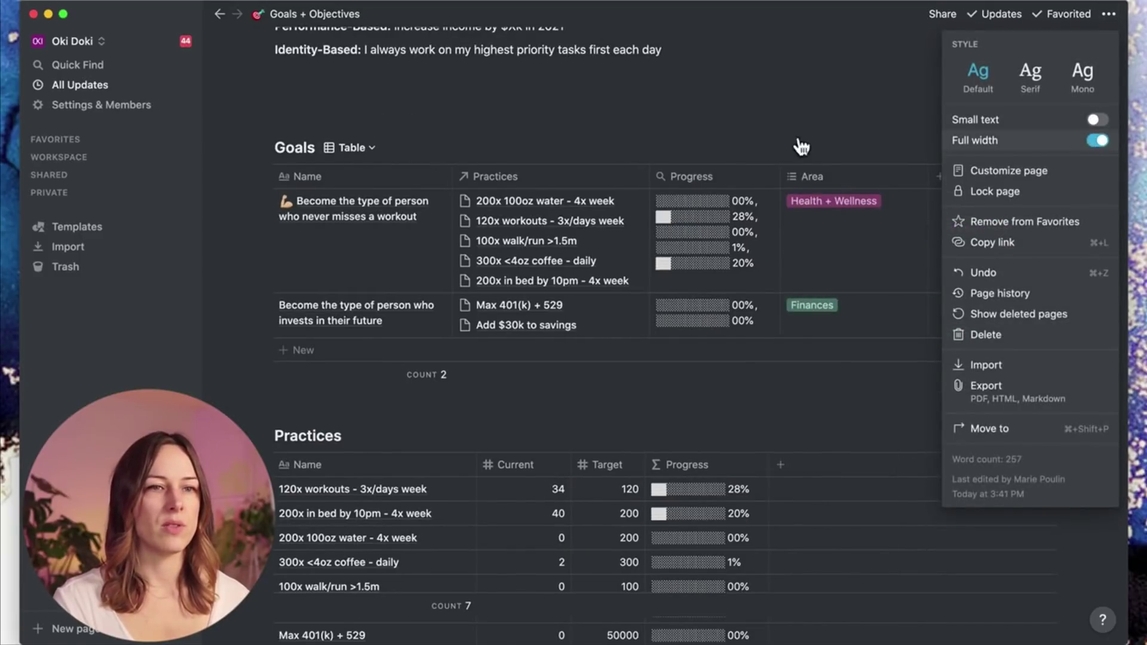
pyautogui.click(688, 149)
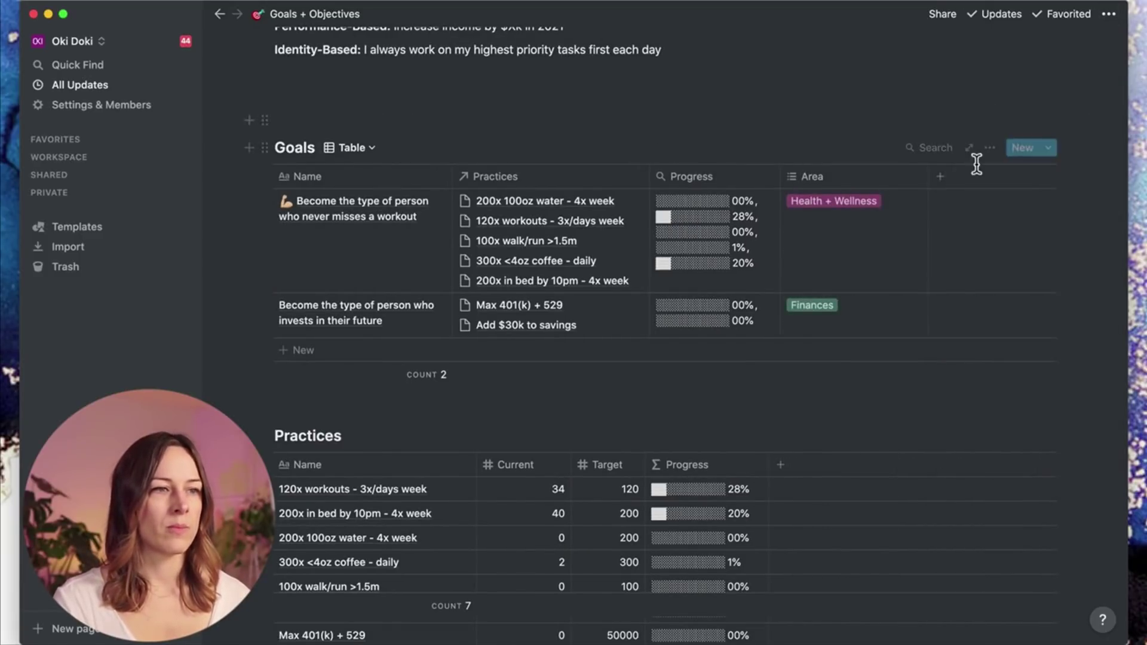
pyautogui.click(352, 148)
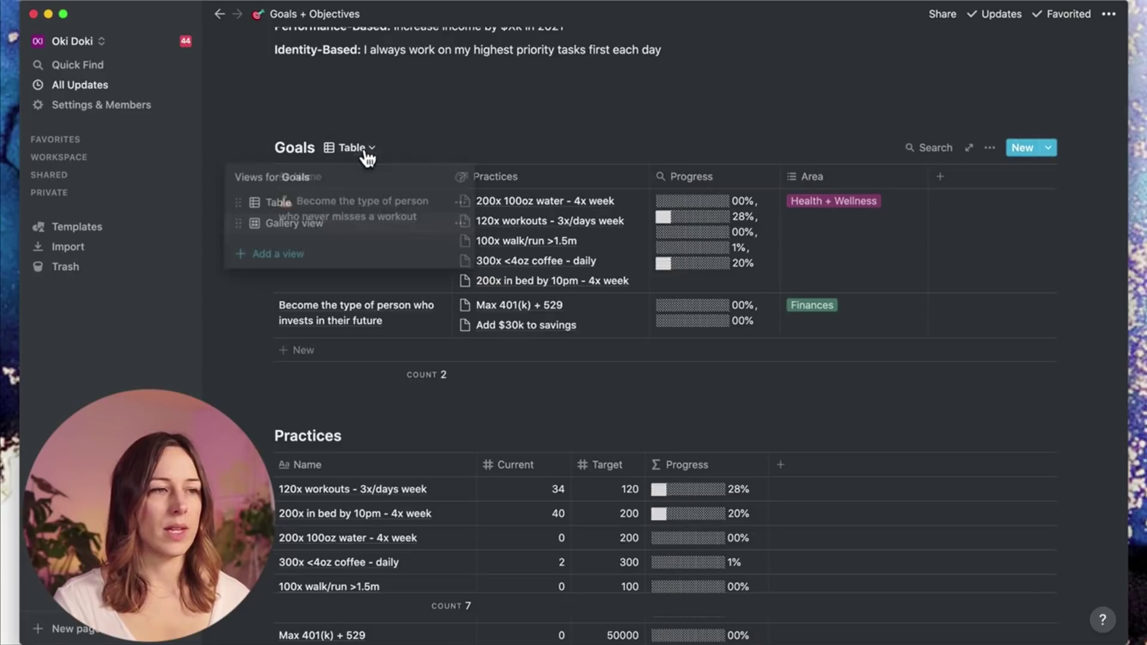
pyautogui.click(315, 224)
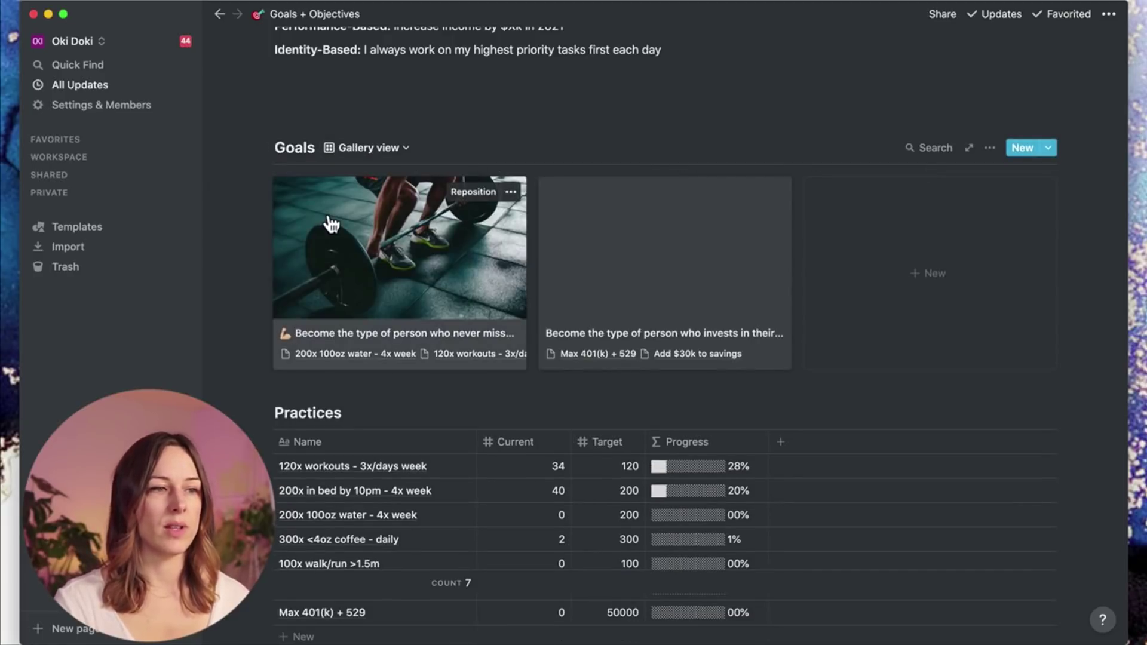
# Step: Hide the Progress rollup from the Goals gallery cards and bring up the views list
pyautogui.click(988, 147)
pyautogui.click(1043, 278)
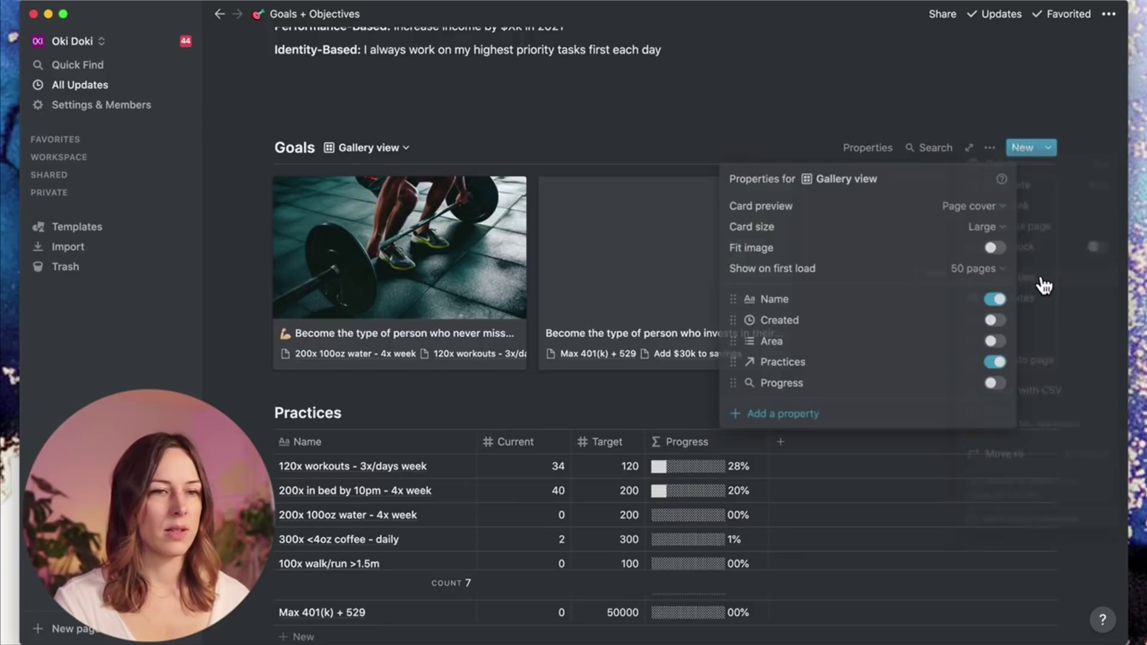
pyautogui.click(993, 380)
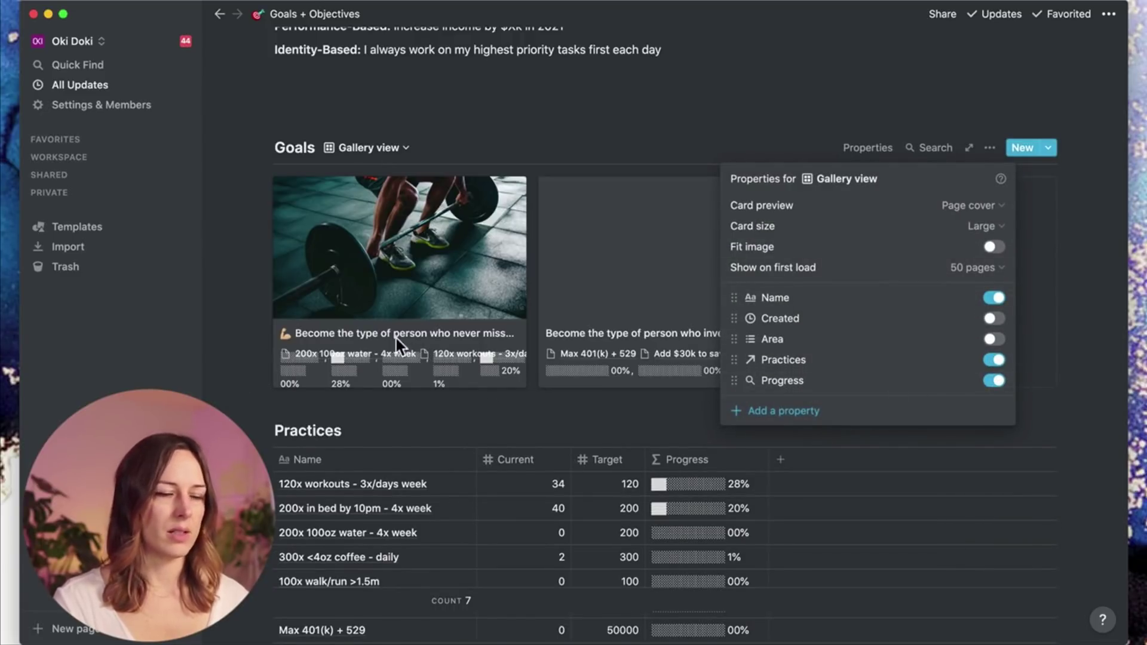
pyautogui.click(993, 381)
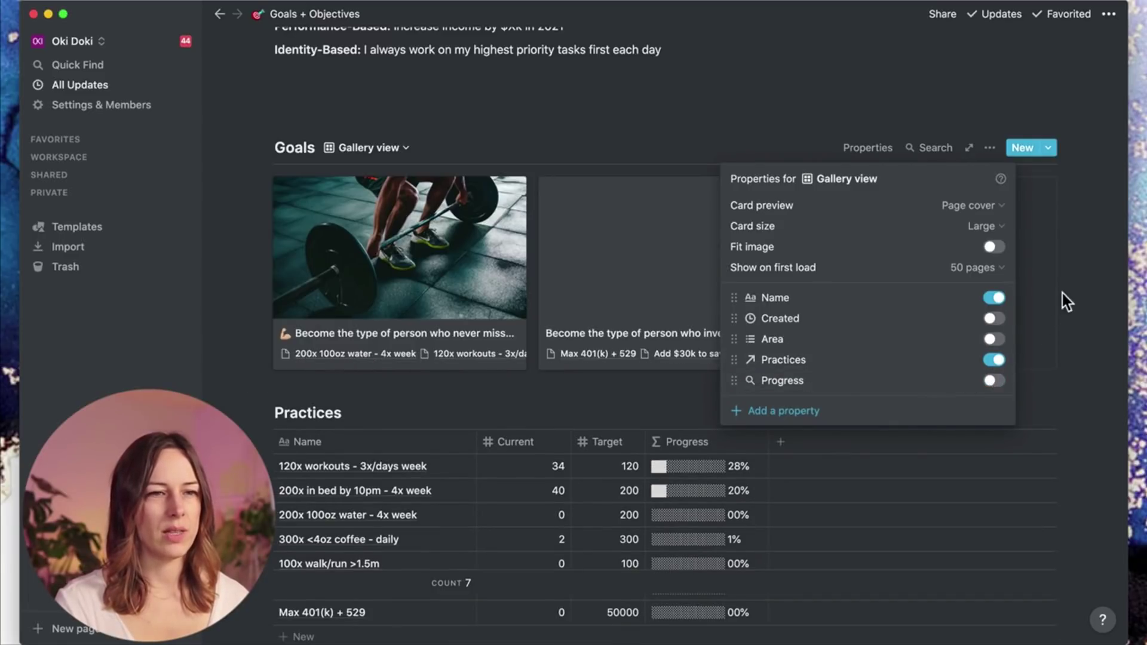
pyautogui.click(332, 147)
pyautogui.click(334, 148)
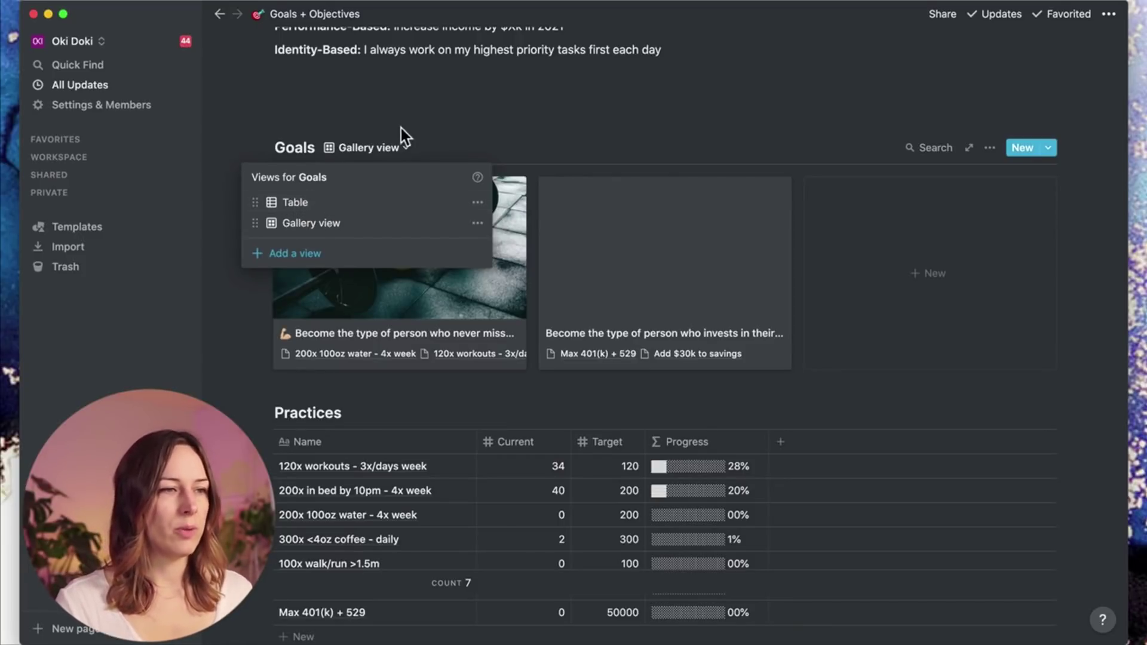
# Step: Add a board view named Type to the Goals database
pyautogui.click(257, 254)
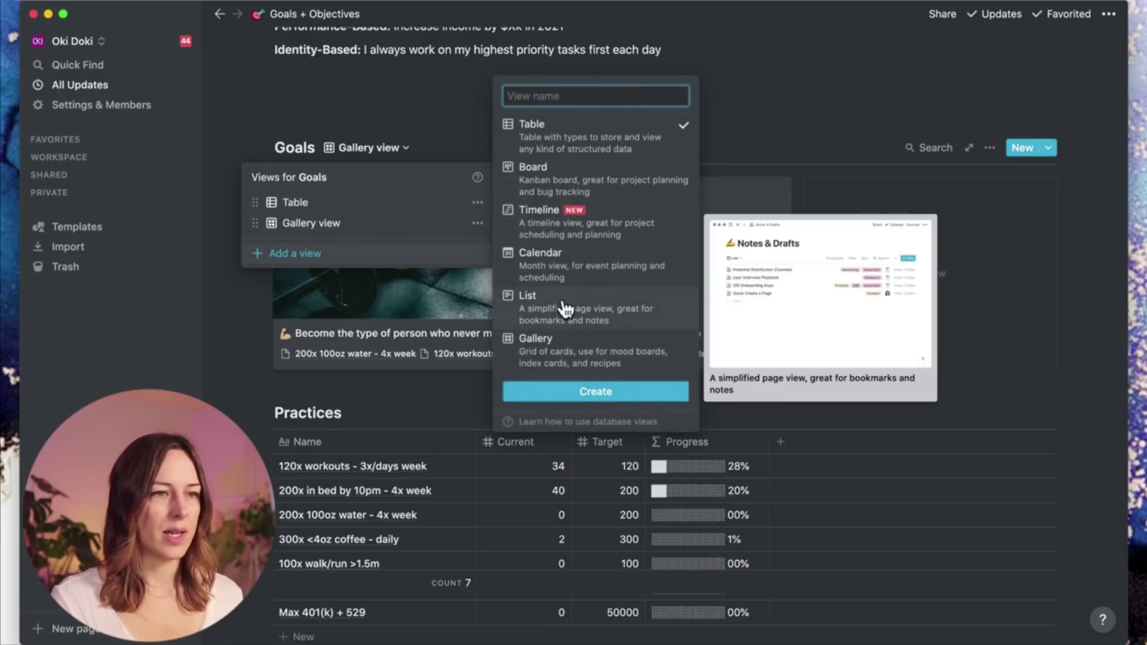
pyautogui.click(603, 180)
pyautogui.moveTo(604, 141)
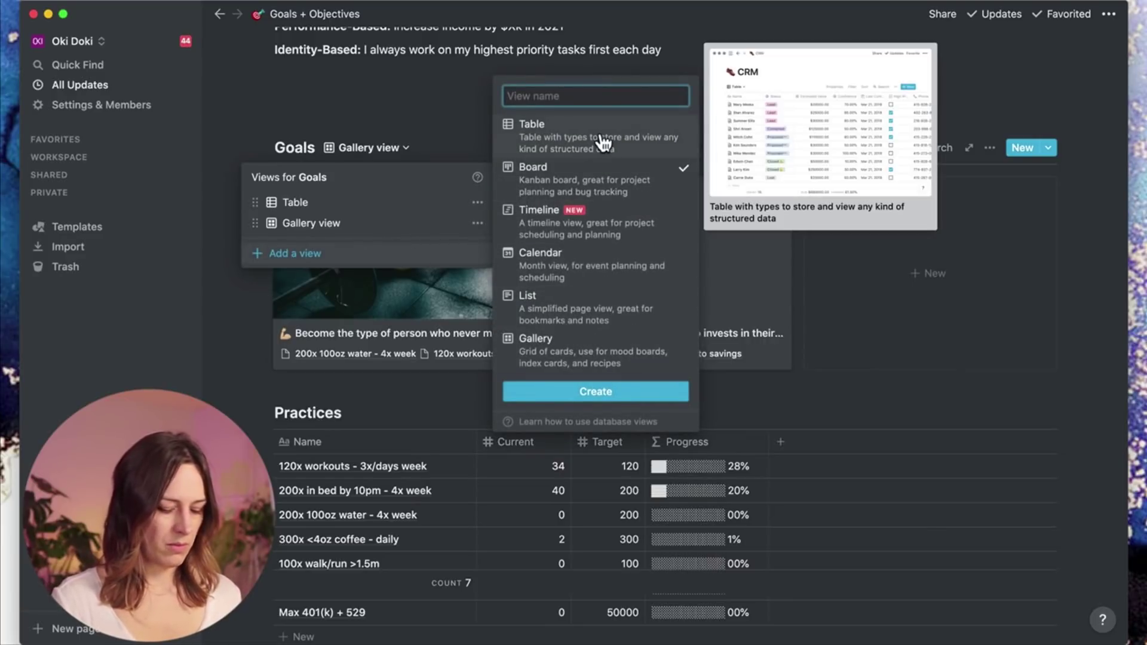
pyautogui.write('Type')
pyautogui.press('Return')
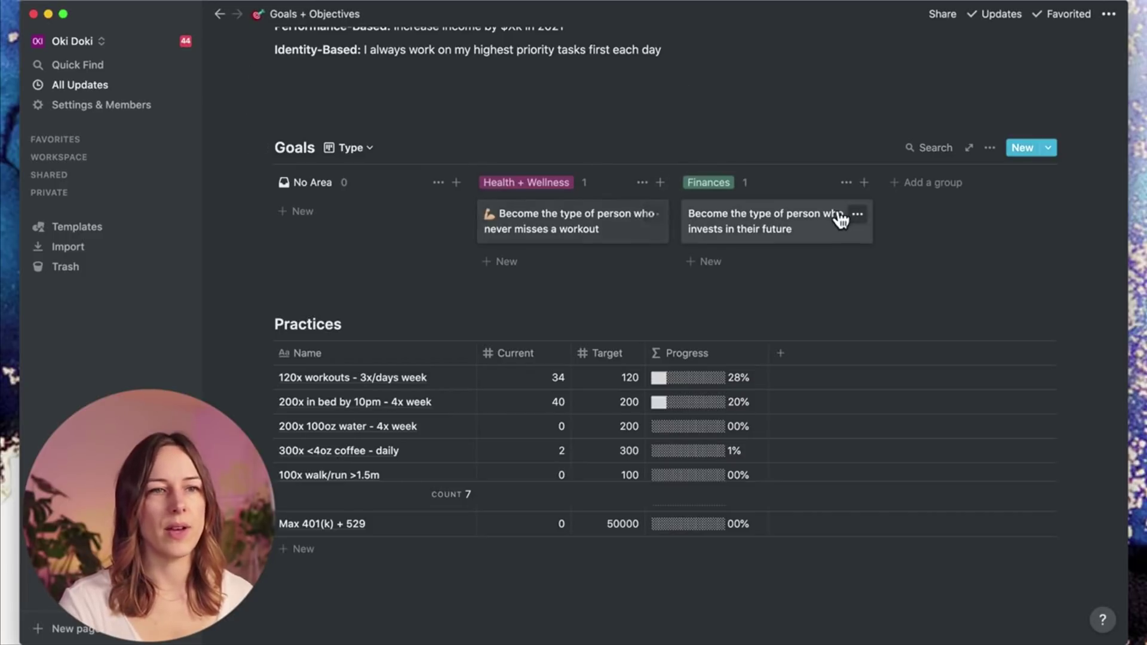
# Step: Set the board cards' preview to Page cover
pyautogui.click(991, 148)
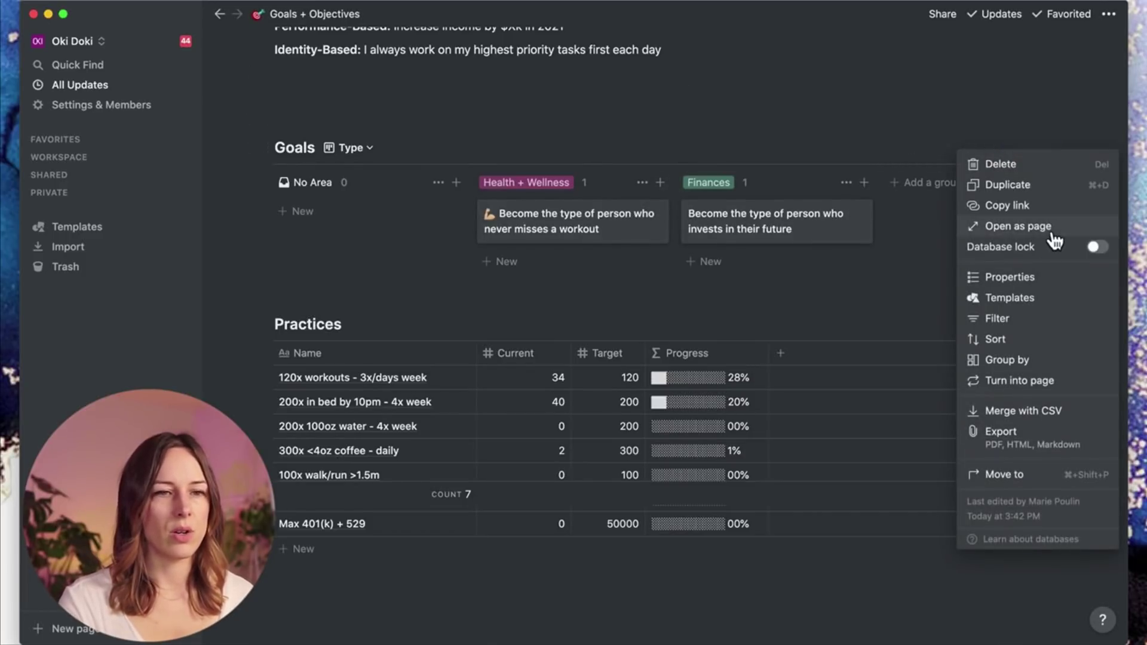
pyautogui.click(1028, 278)
pyautogui.click(986, 206)
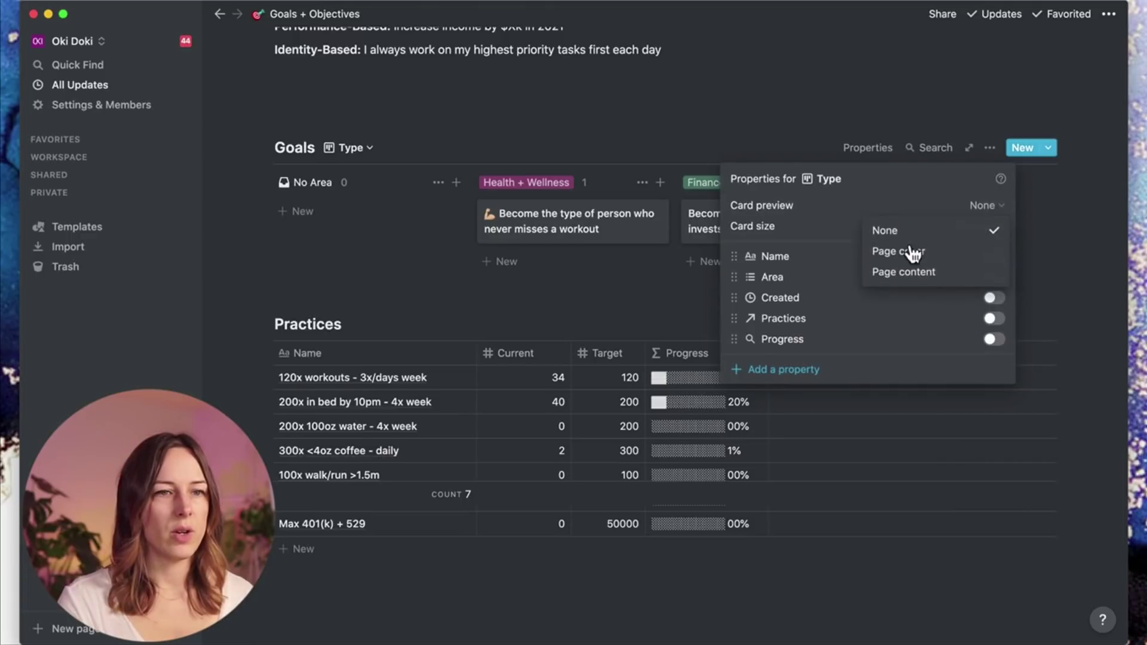
pyautogui.click(923, 260)
pyautogui.click(463, 312)
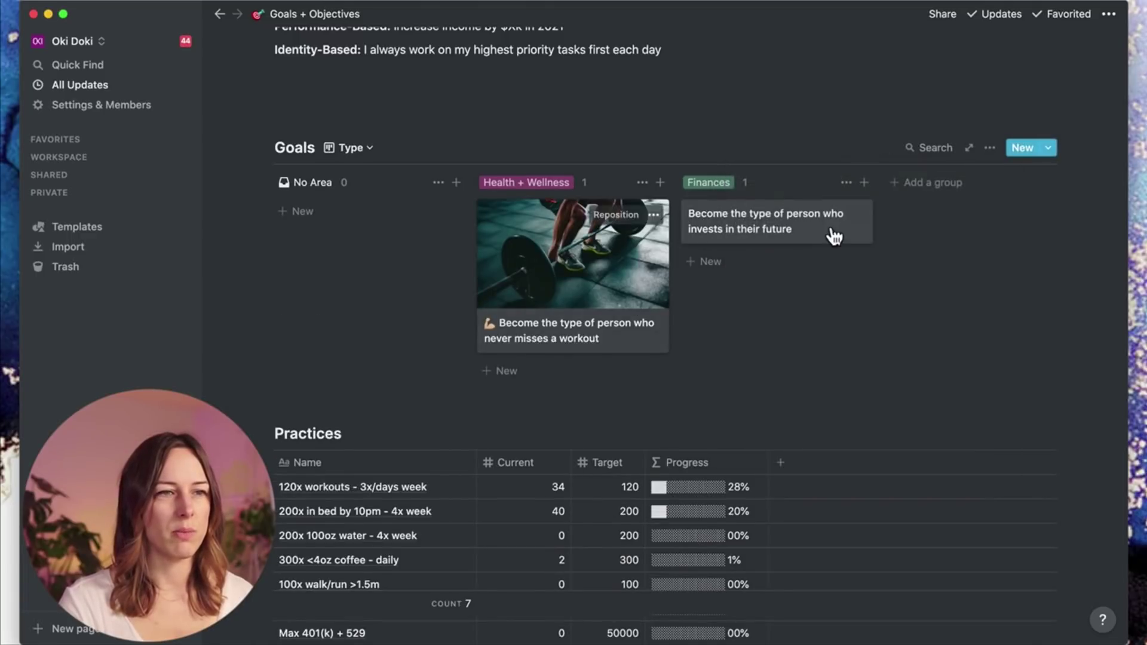
# Step: Show each goal's linked Practices on the cards, then open the Finances goal
pyautogui.click(989, 147)
pyautogui.click(1017, 272)
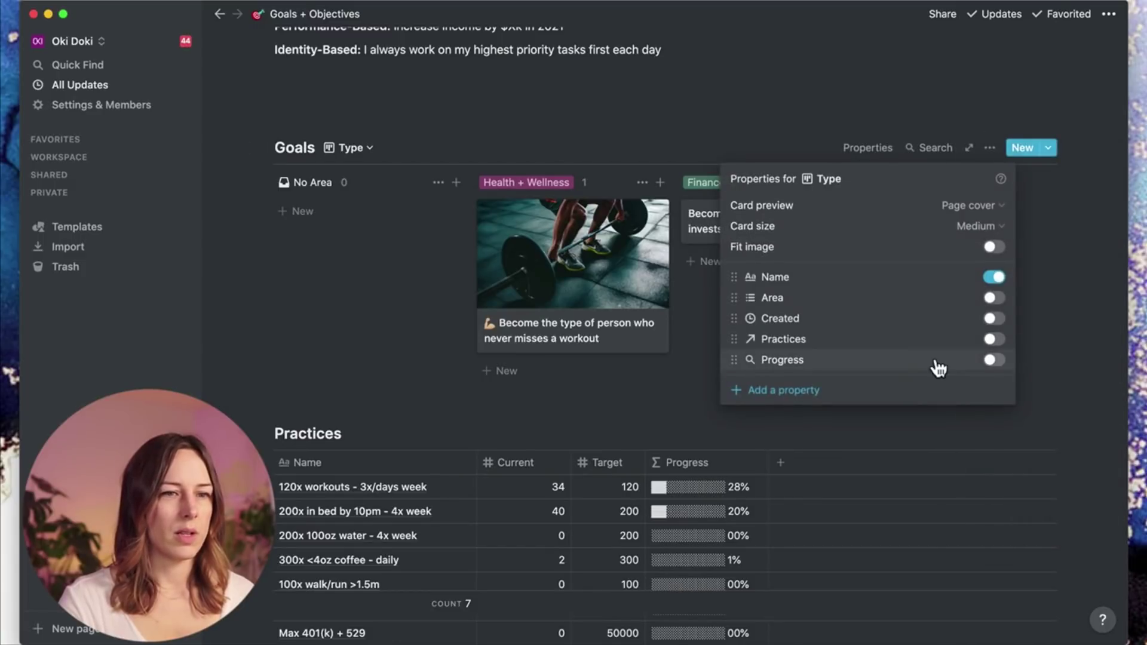
pyautogui.click(991, 360)
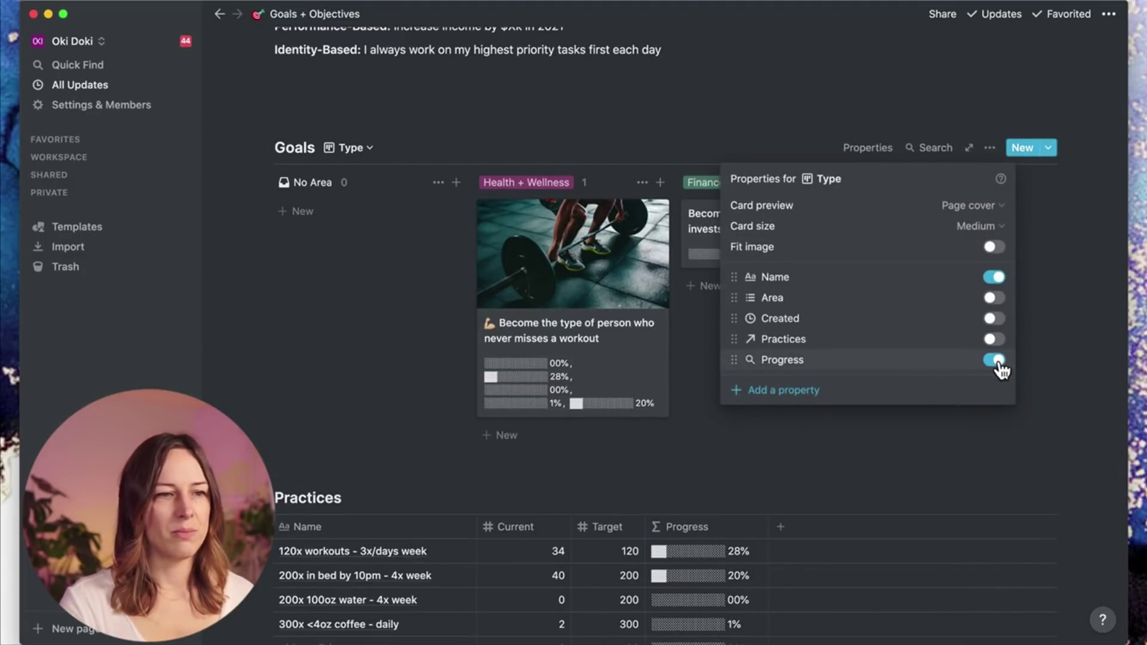
pyautogui.click(994, 360)
pyautogui.click(993, 339)
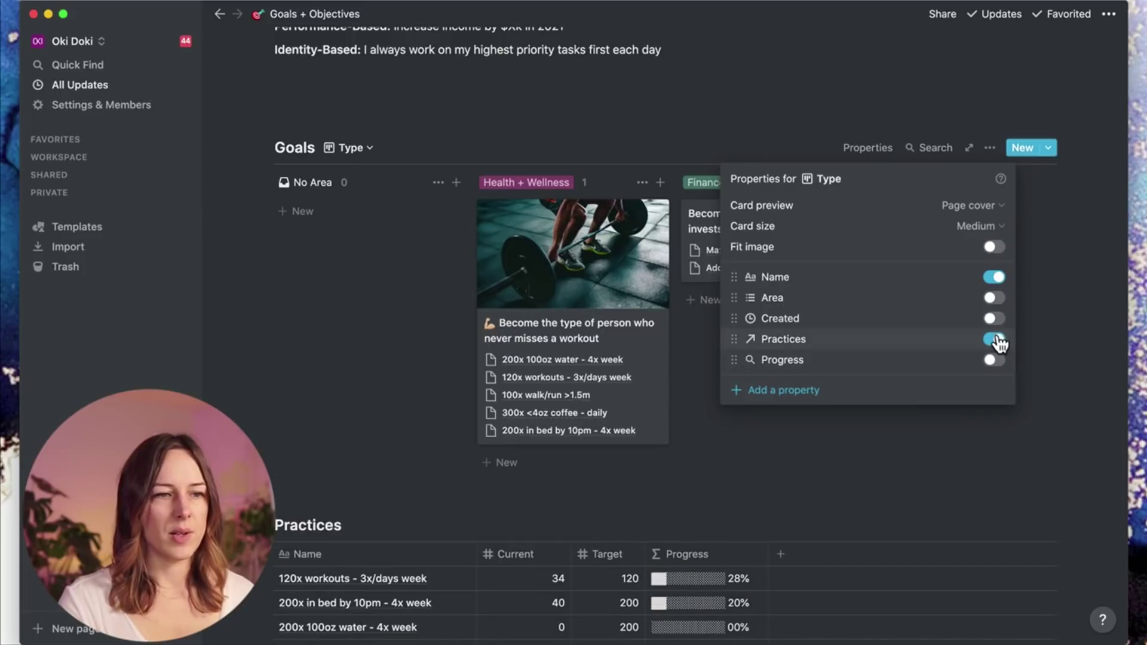
pyautogui.click(310, 353)
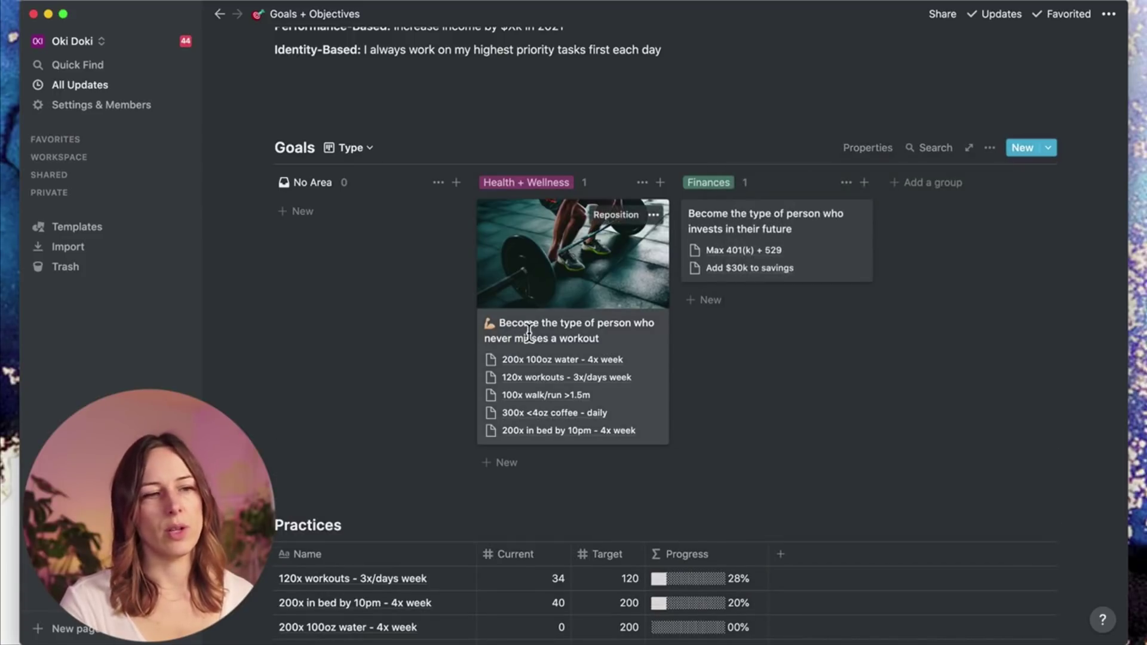
pyautogui.click(851, 250)
# Step: Give the Finances goal page a money bag emoji icon
pyautogui.click(341, 123)
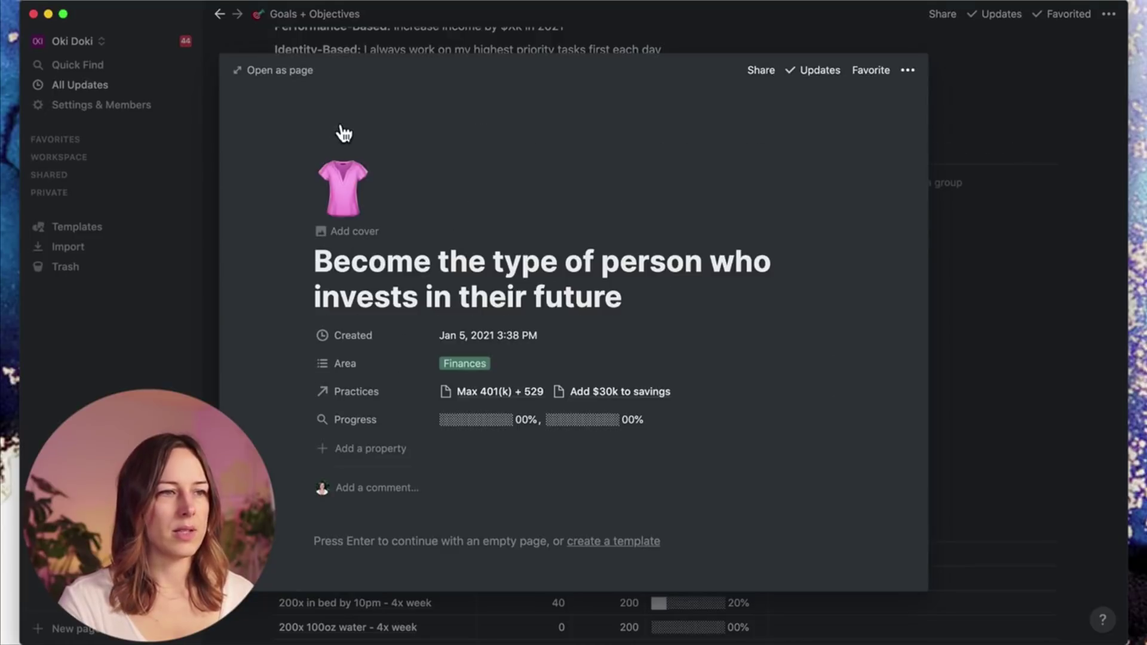
pyautogui.click(343, 188)
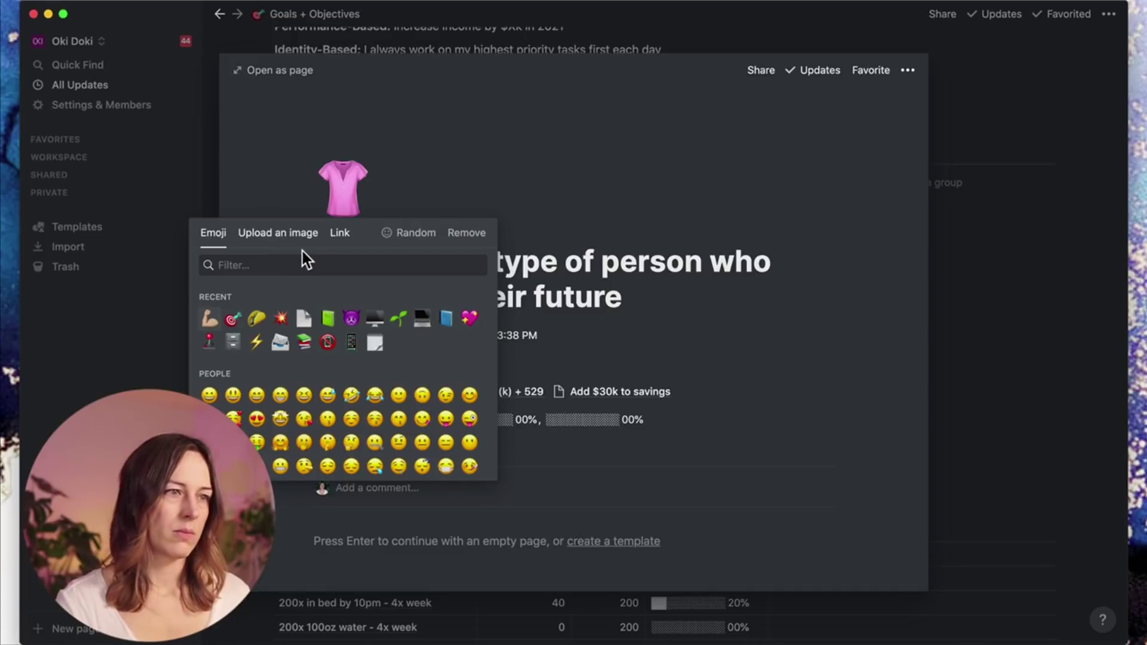
pyautogui.click(360, 266)
pyautogui.write('mone')
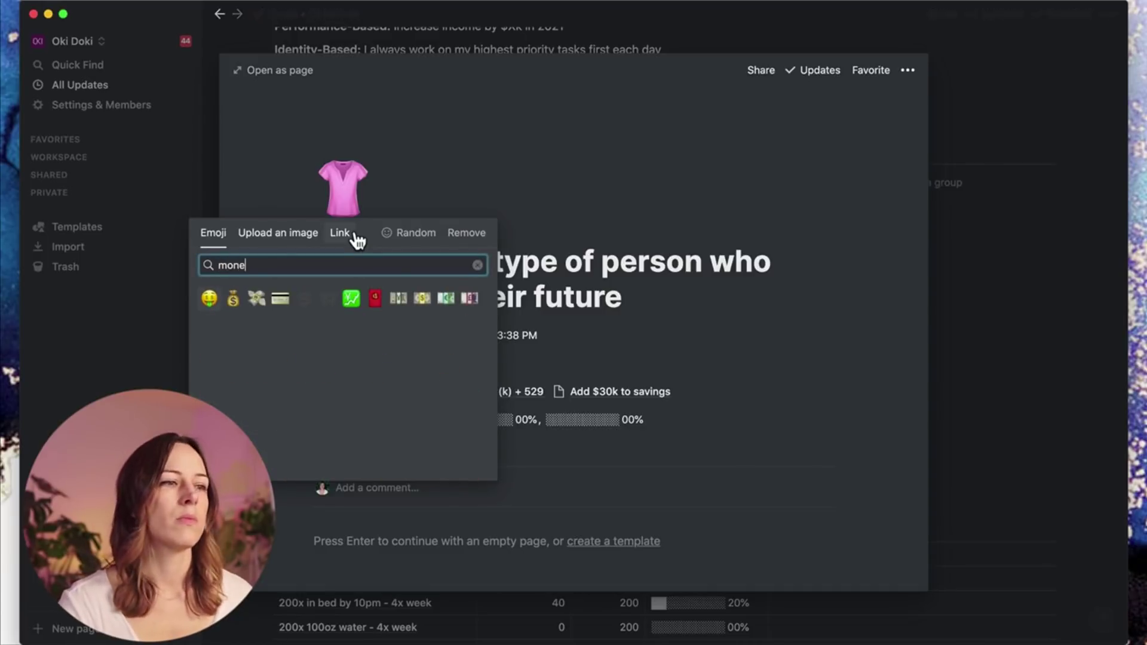
pyautogui.click(233, 298)
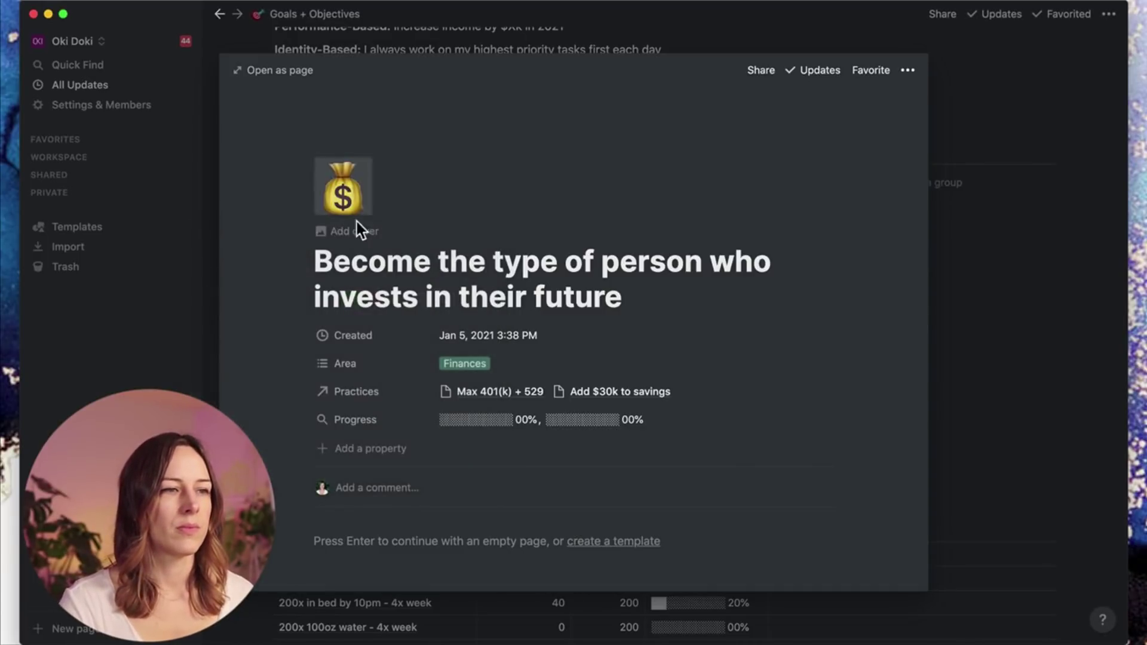
# Step: Add a cover photo from an Unsplash search for 'money'
pyautogui.click(346, 236)
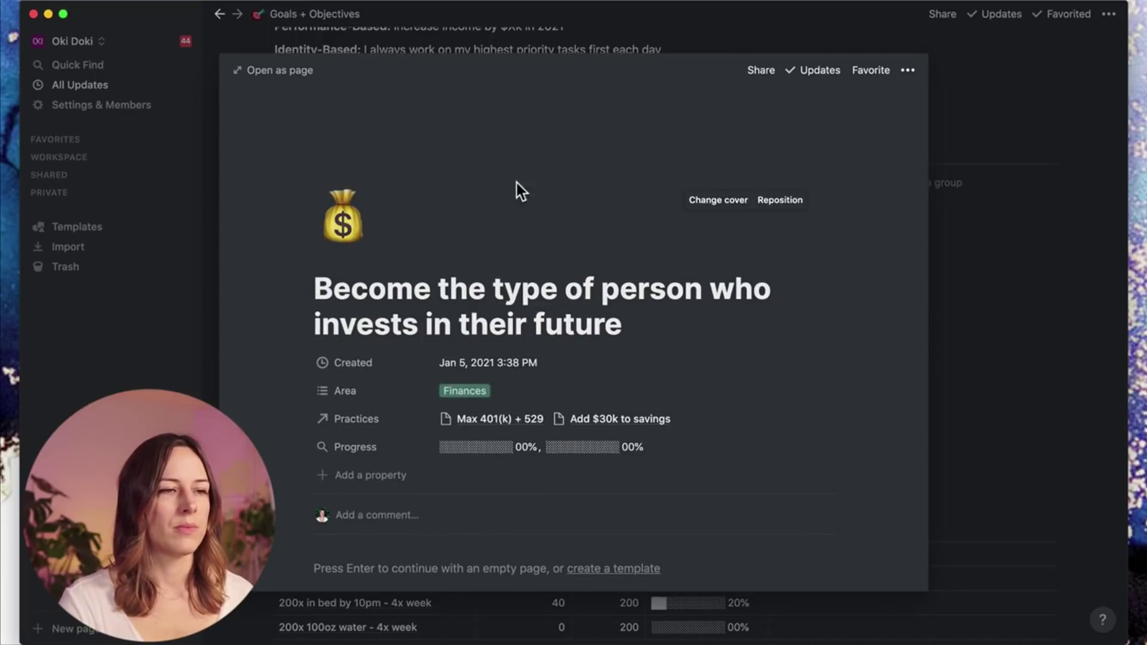
pyautogui.click(717, 203)
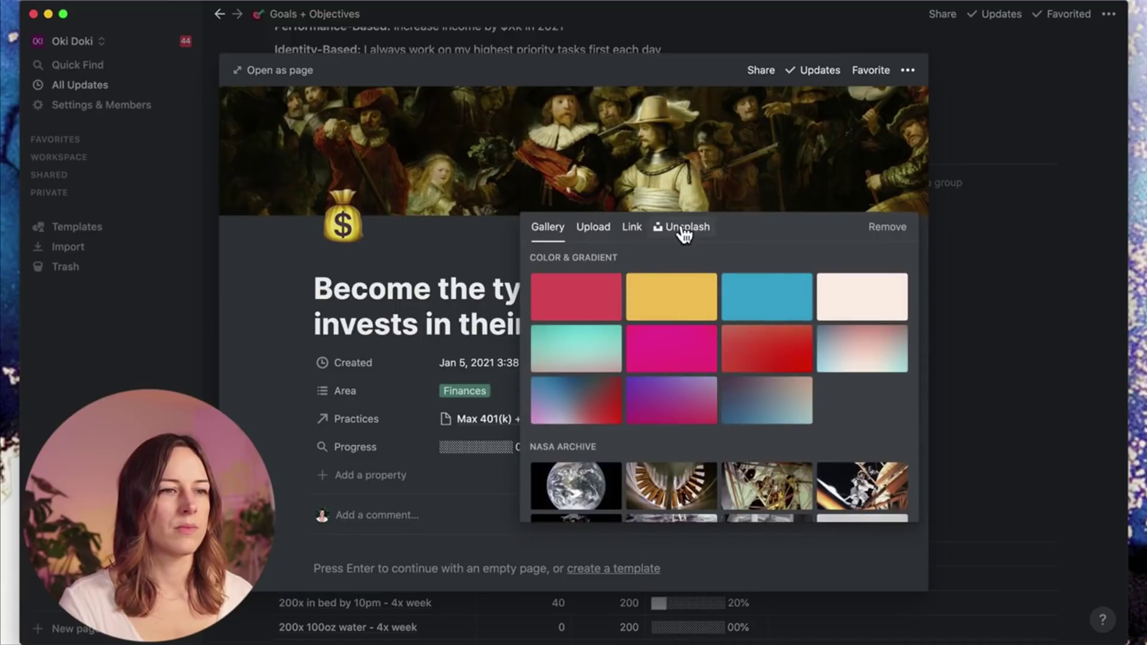
pyautogui.click(687, 226)
pyautogui.write('money')
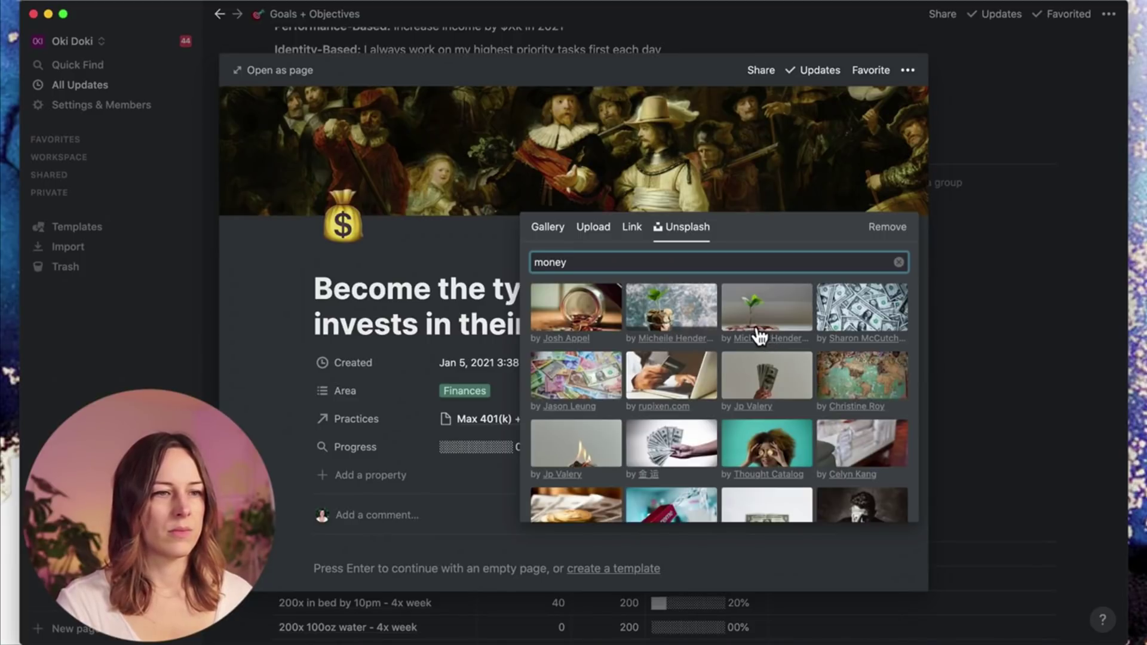
pyautogui.click(671, 274)
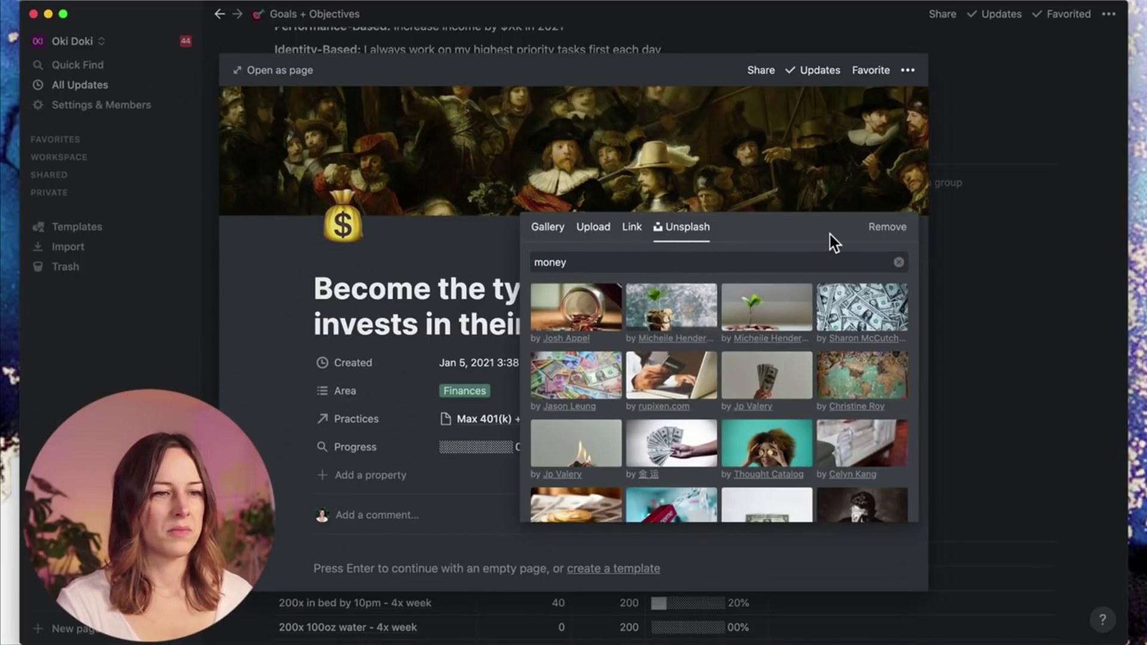
pyautogui.scroll(-2, 743, 415)
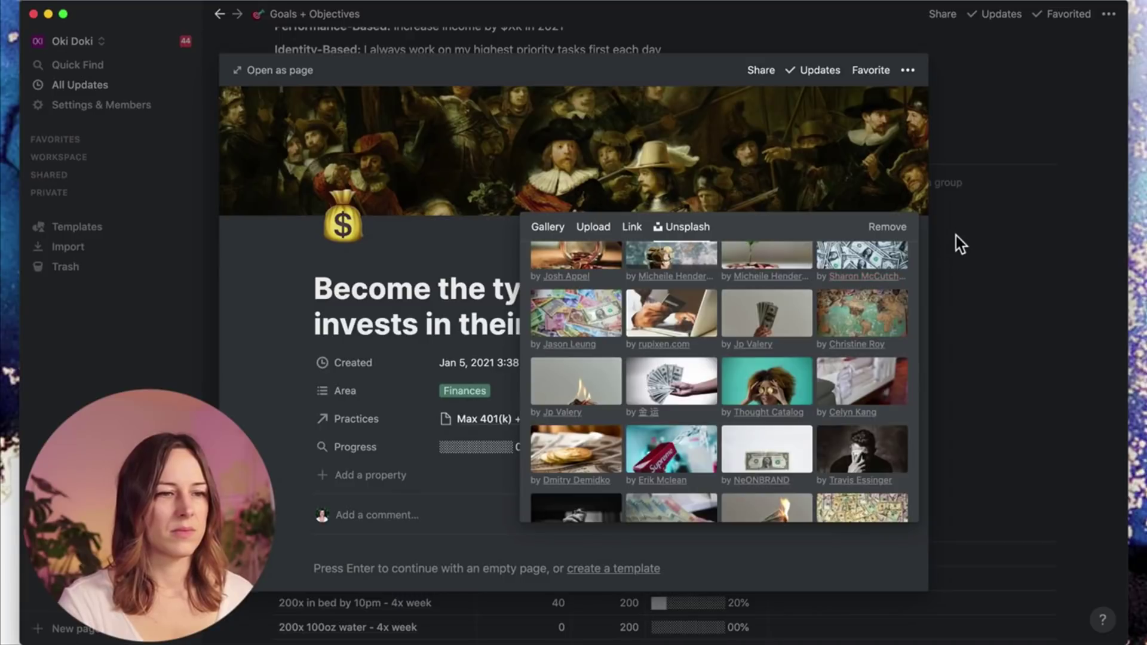
pyautogui.scroll(2, 573, 335)
pyautogui.scroll(-1, 576, 394)
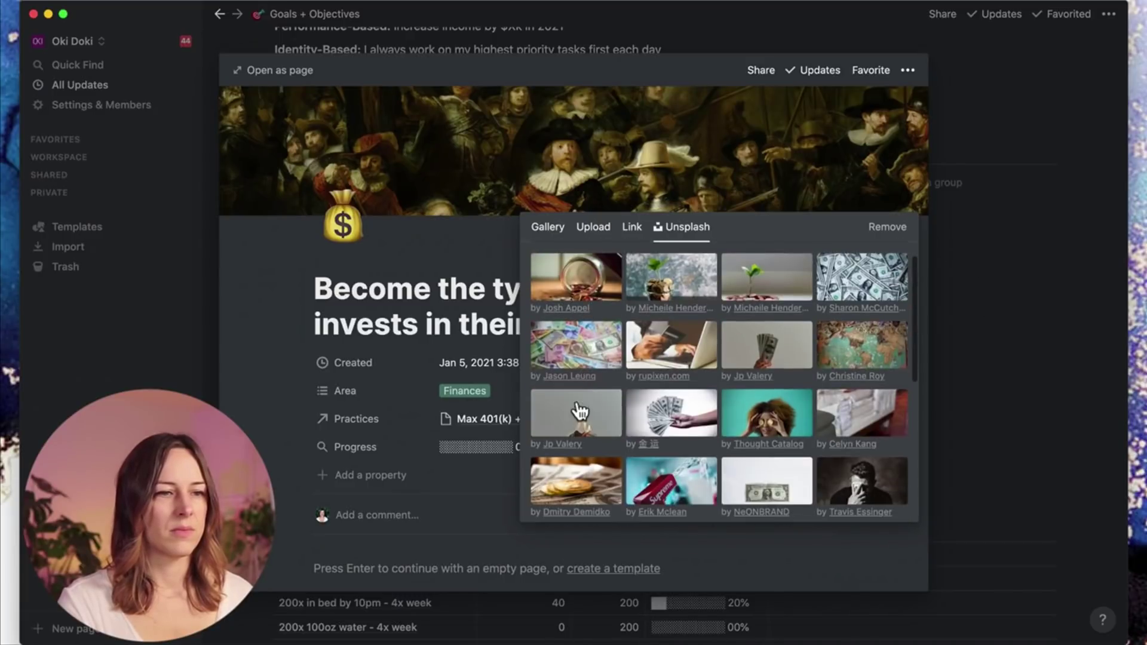
pyautogui.click(988, 327)
# Step: Close the Finances page and review the Goals board's covers and linked practices
pyautogui.click(977, 316)
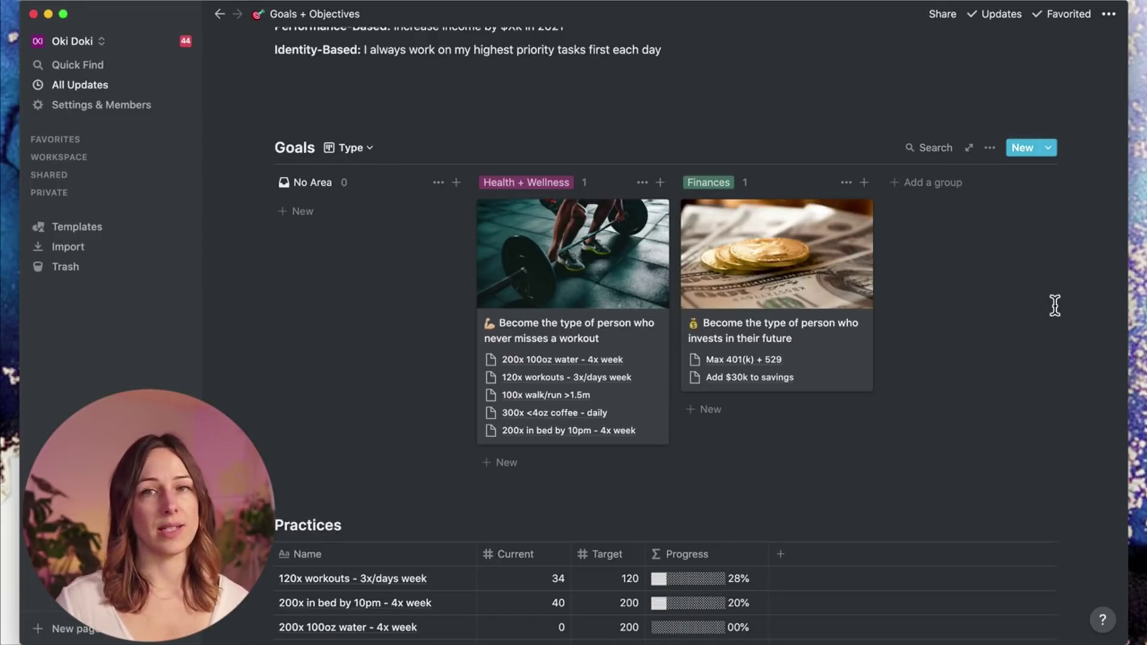
pyautogui.scroll(-15, 955, 364)
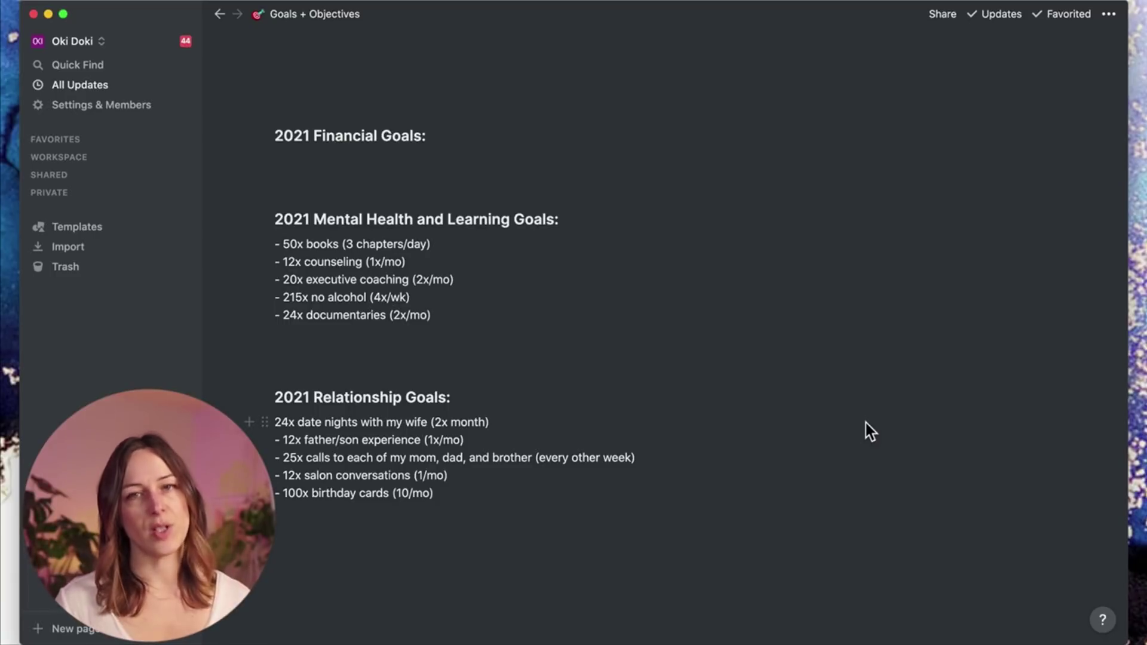
pyautogui.scroll(15, 866, 423)
pyautogui.scroll(-1, 890, 424)
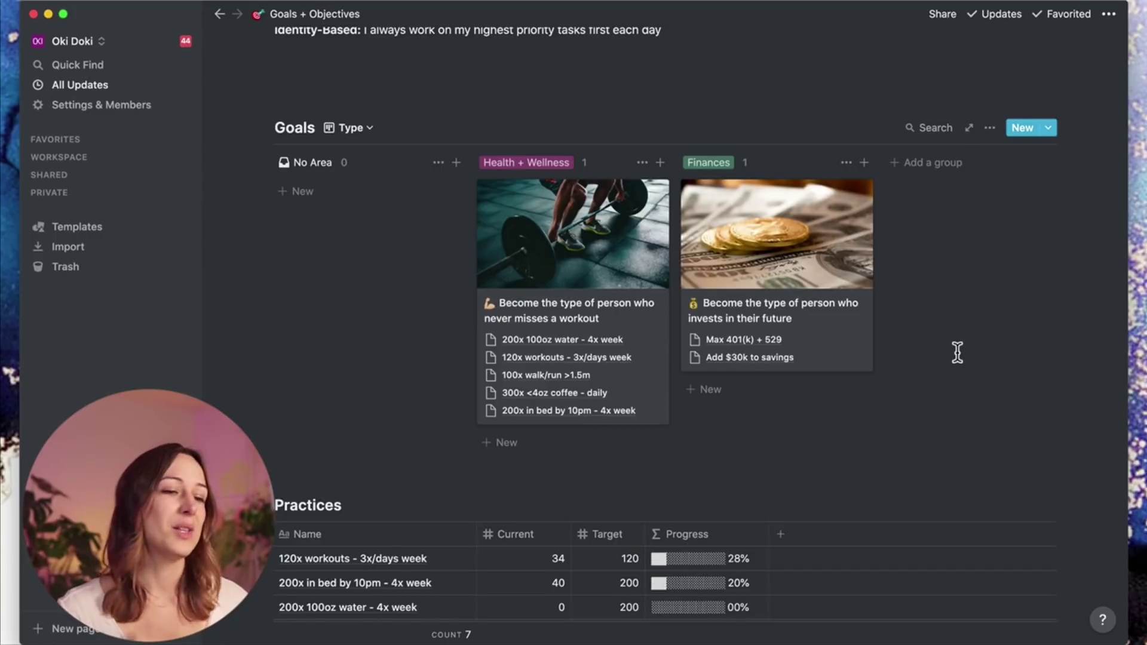
pyautogui.scroll(-1, 577, 495)
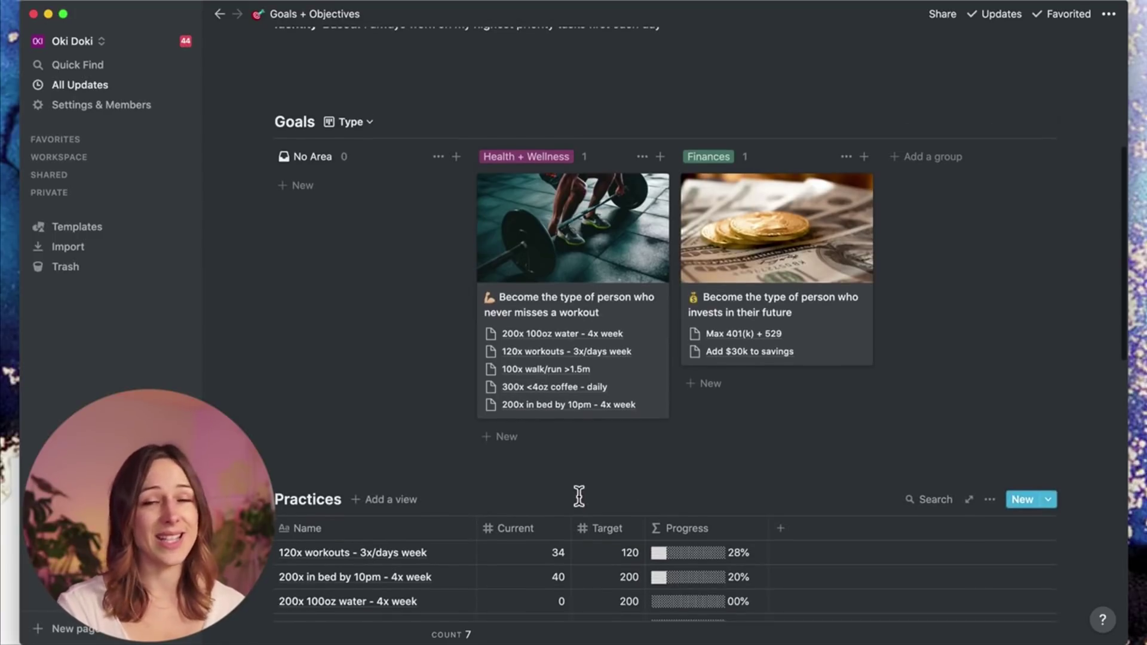
pyautogui.scroll(-2, 576, 492)
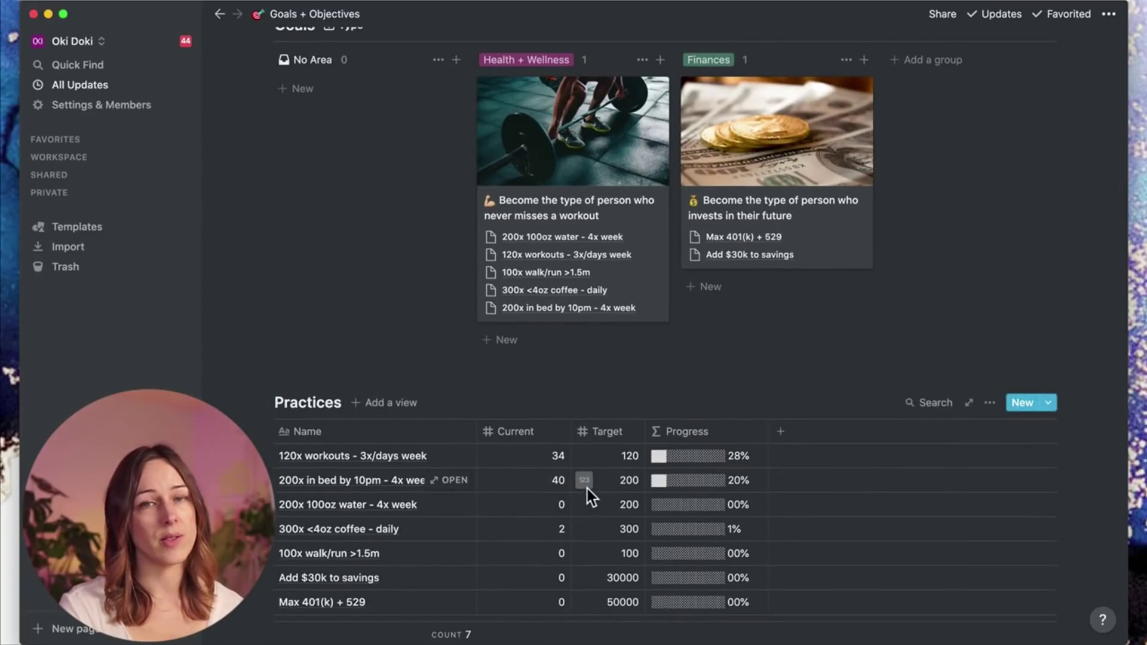
pyautogui.scroll(-4, 587, 488)
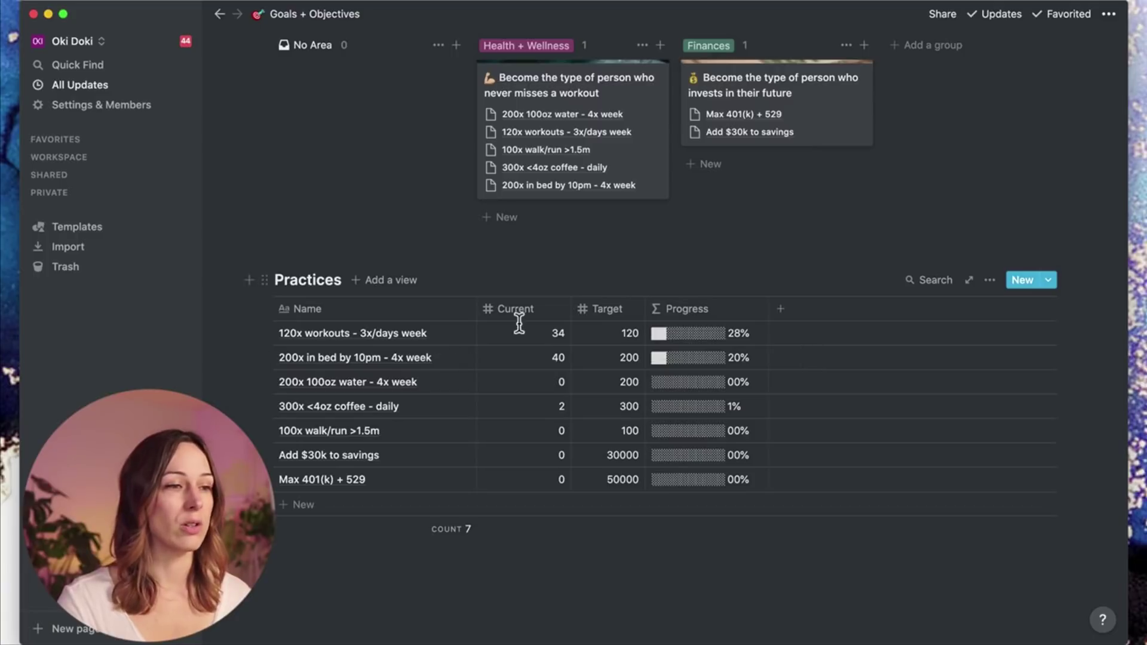
pyautogui.scroll(-1, 790, 505)
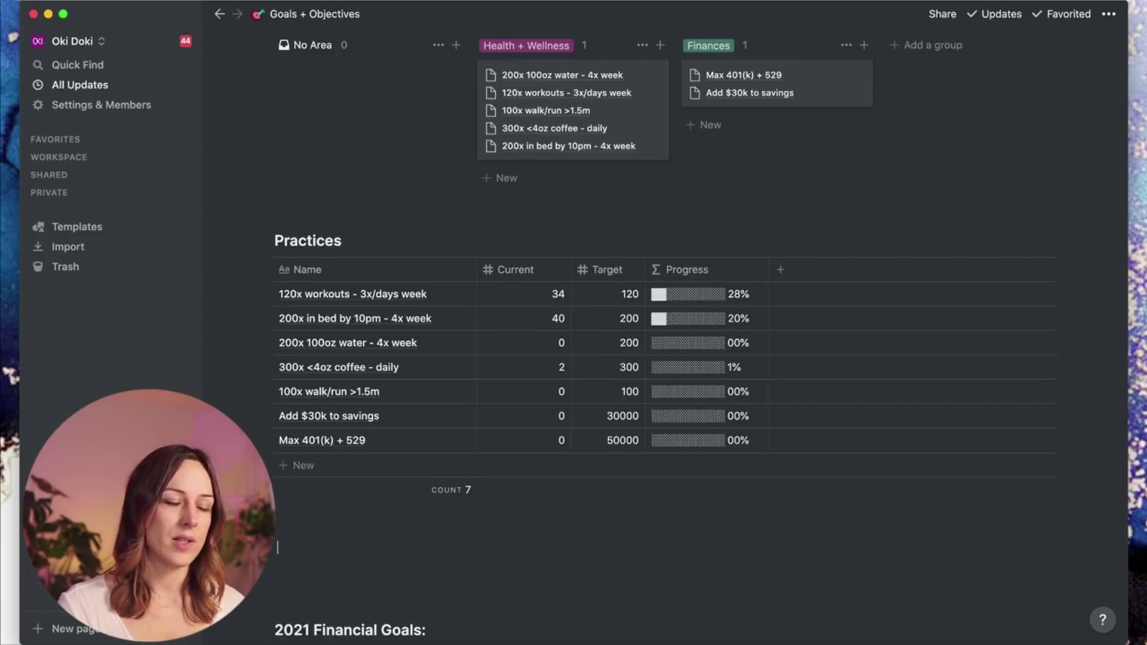
# Step: Insert a linked view of the Journal database with /create below the Practices table
pyautogui.write('/')
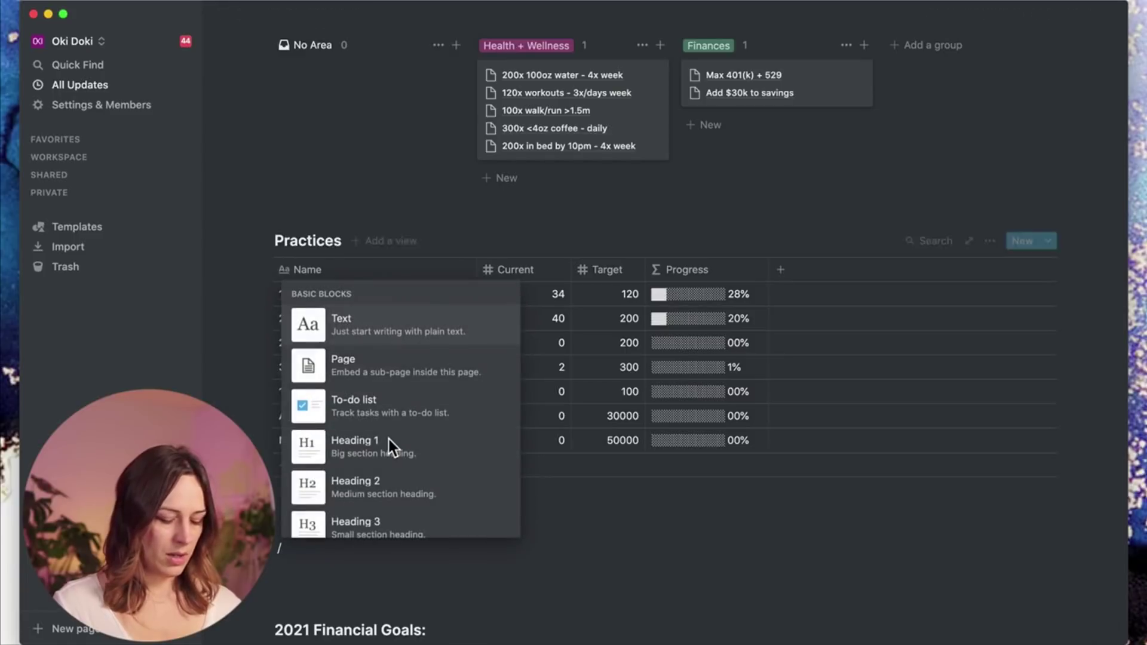
pyautogui.write('create')
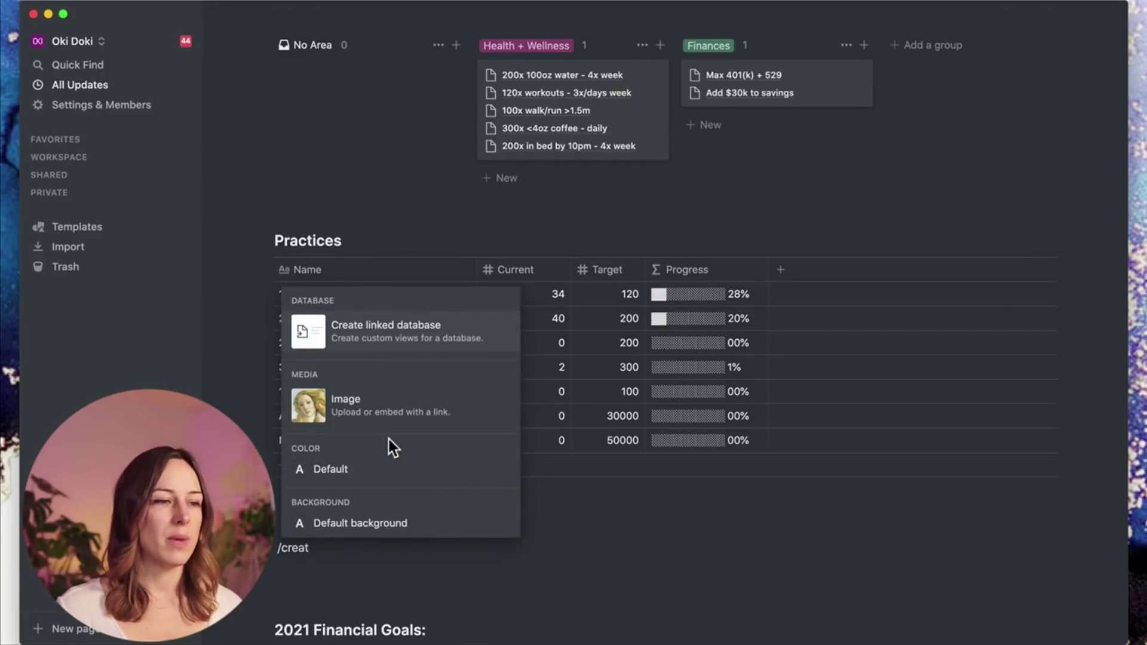
pyautogui.press('Return')
pyautogui.write('journal')
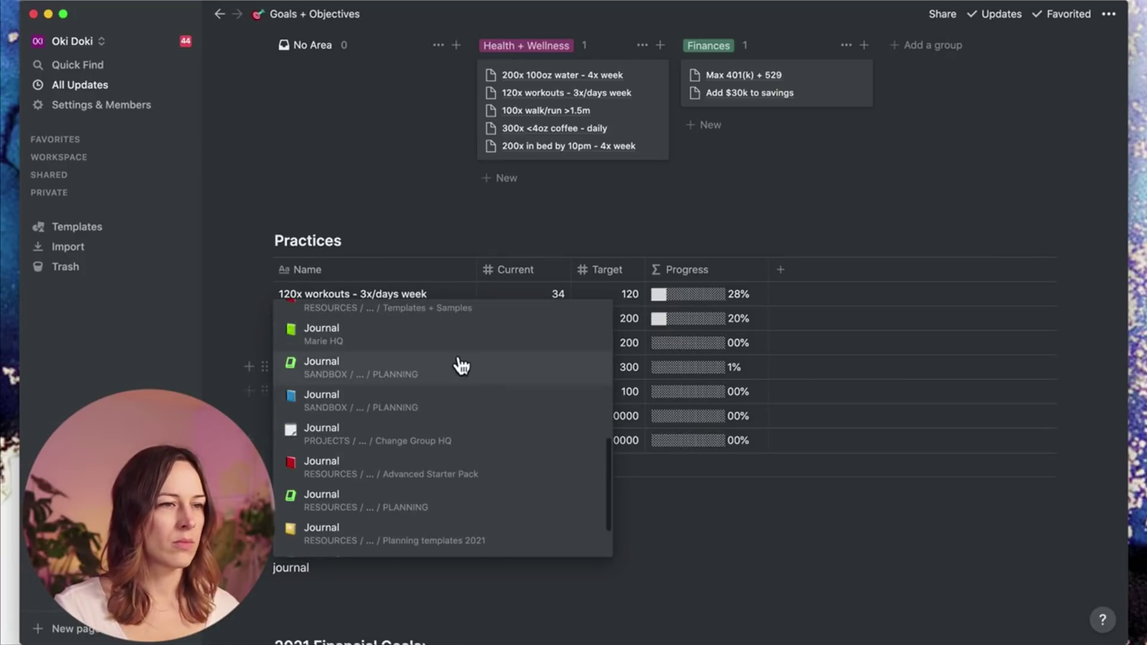
pyautogui.click(460, 364)
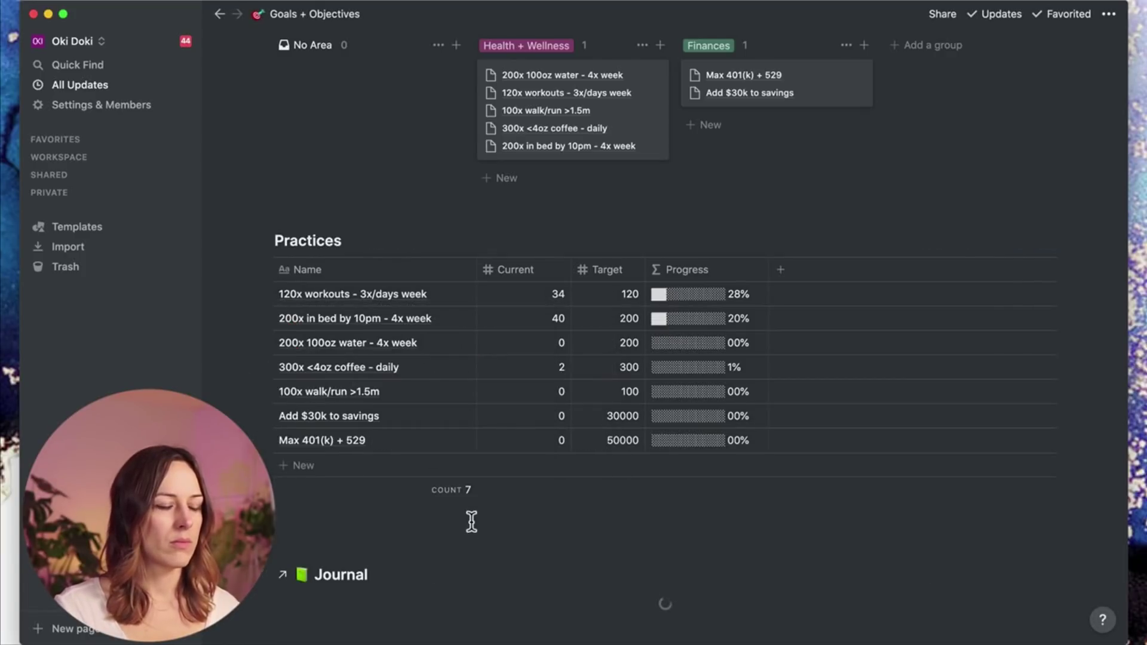
pyautogui.scroll(-3, 471, 515)
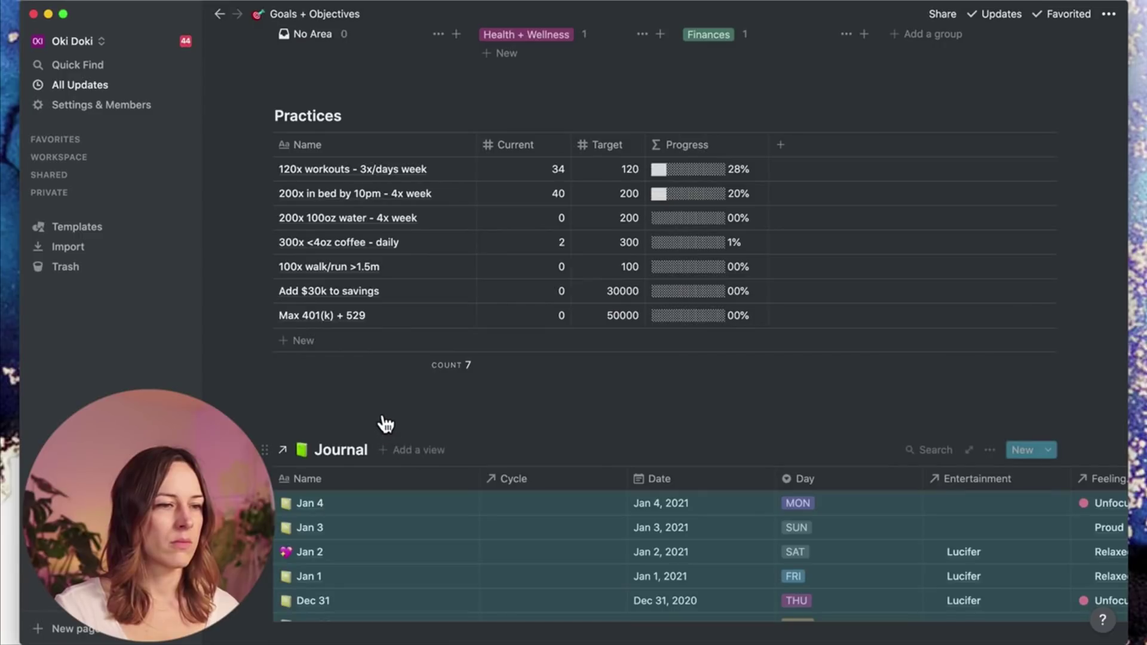
# Step: Add a Journal entry titled 'Jan 5' with its Date set to January 5
pyautogui.click(1022, 454)
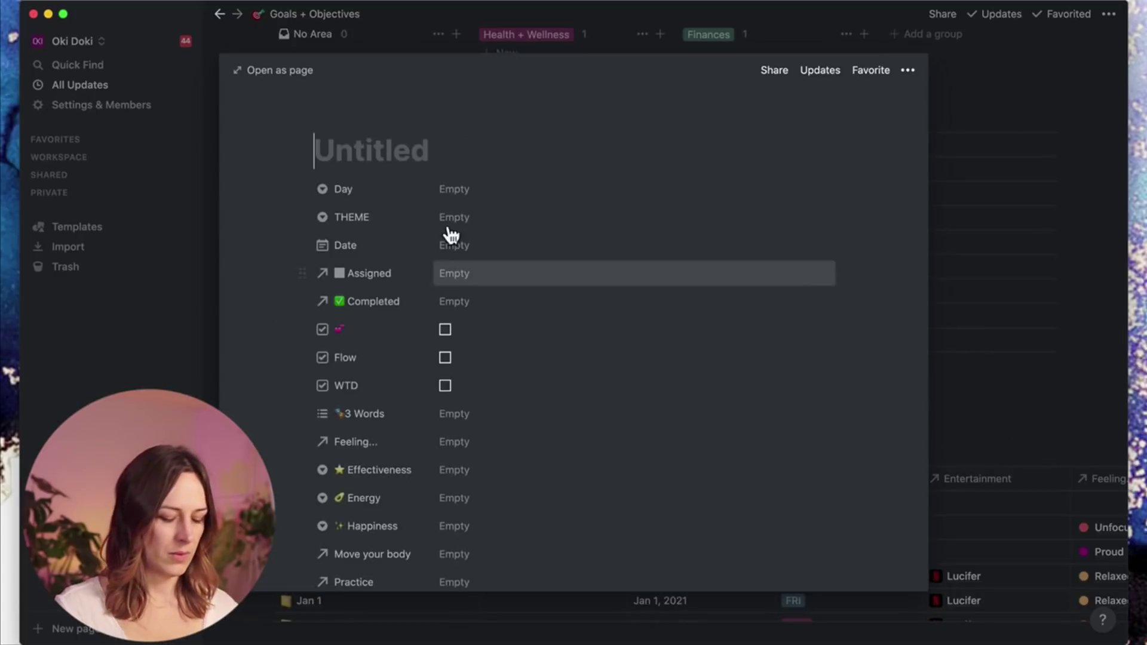
pyautogui.write('Jan 5')
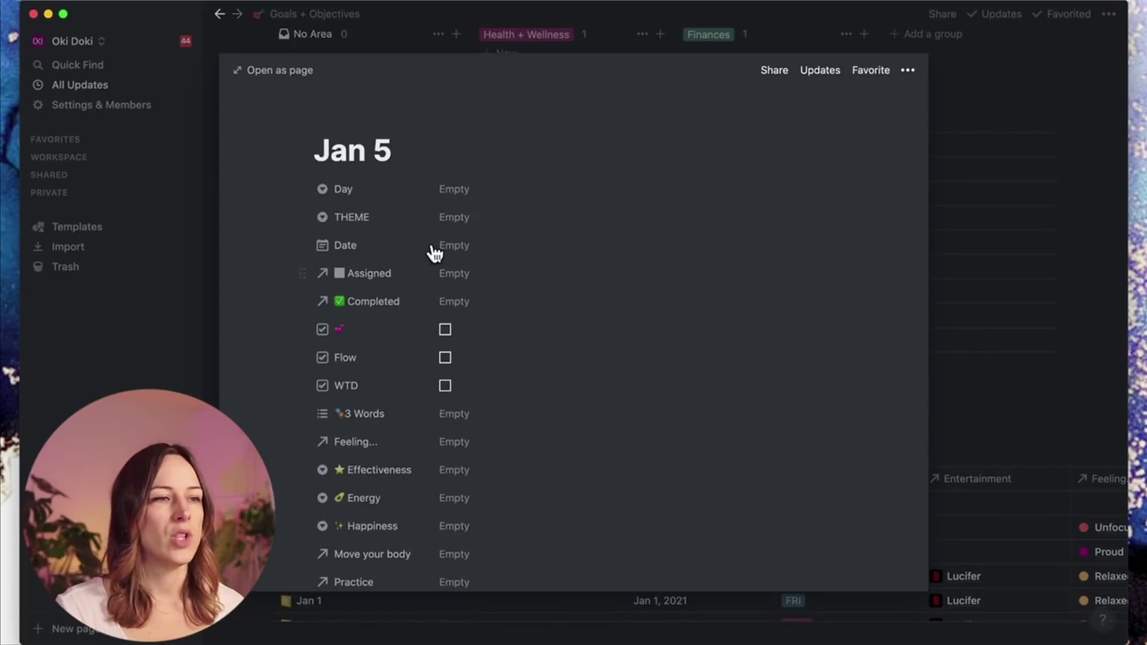
pyautogui.click(500, 253)
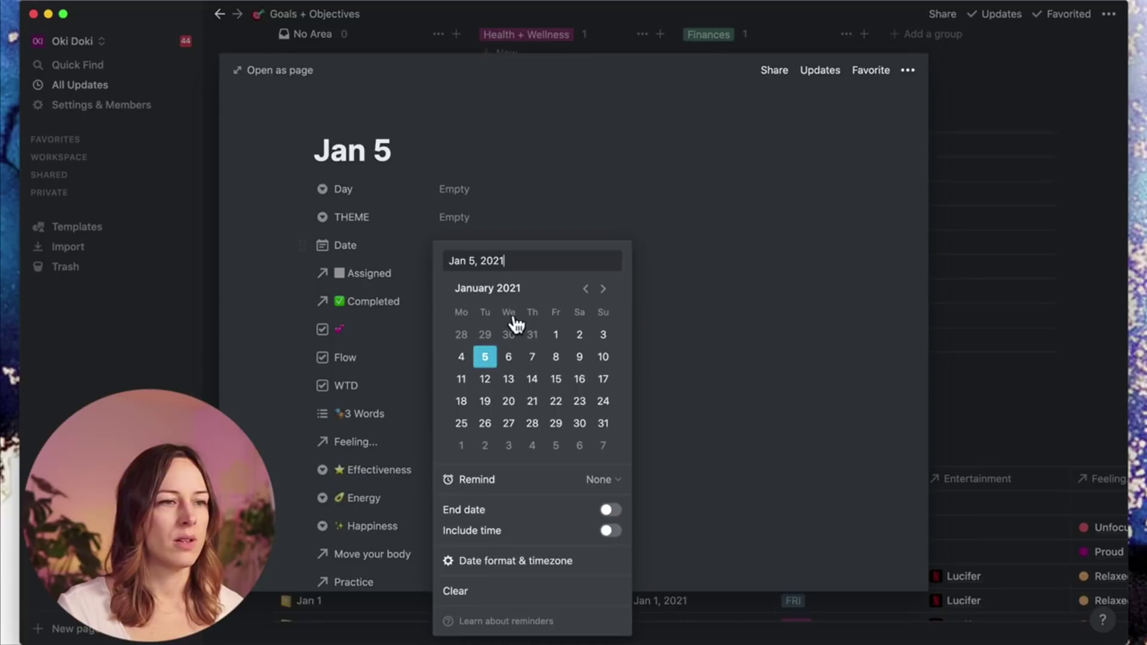
pyautogui.click(486, 363)
pyautogui.click(785, 245)
# Step: Apply the Tuesday template to the Jan 5 entry and review its properties
pyautogui.scroll(-15, 782, 244)
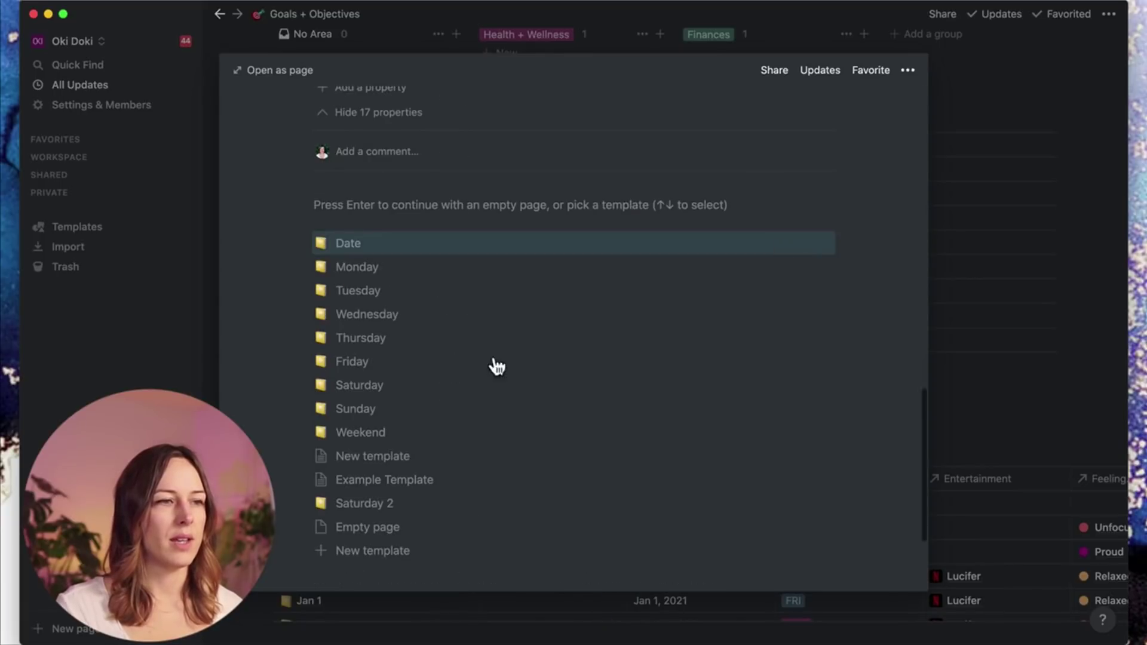
pyautogui.click(361, 292)
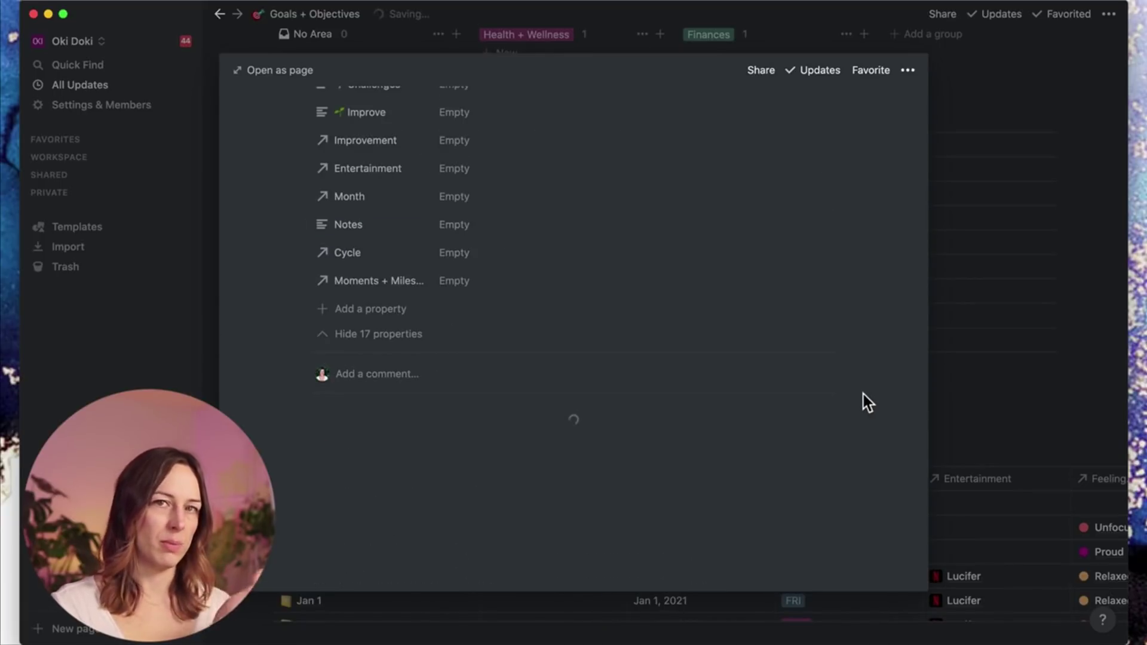
pyautogui.scroll(-8, 876, 404)
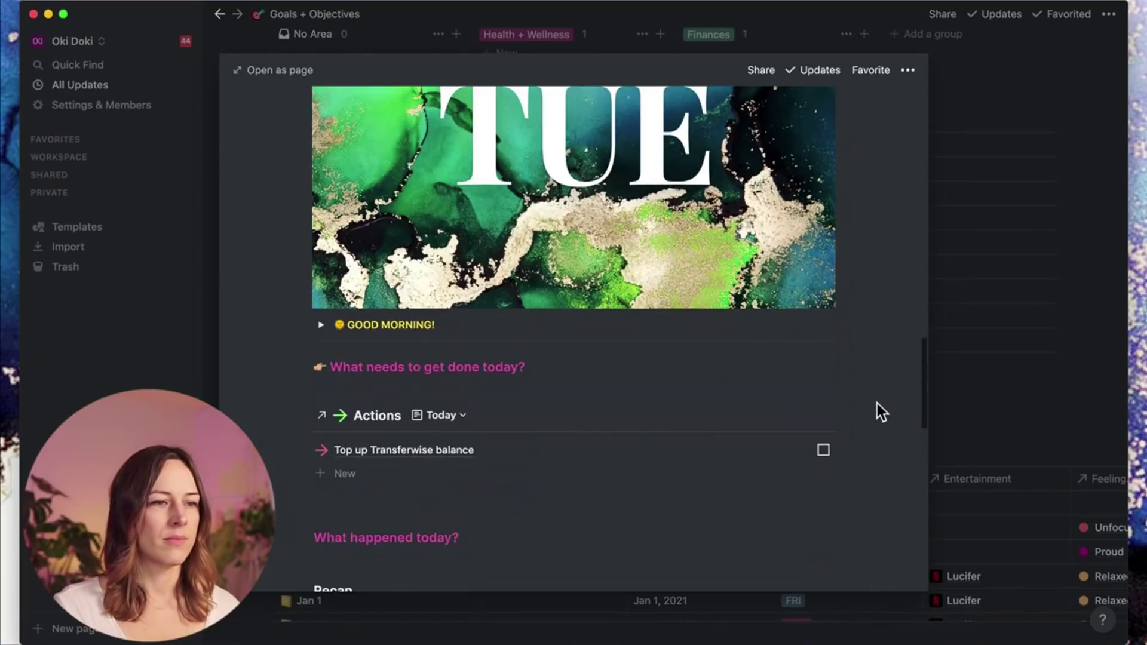
pyautogui.scroll(10, 876, 400)
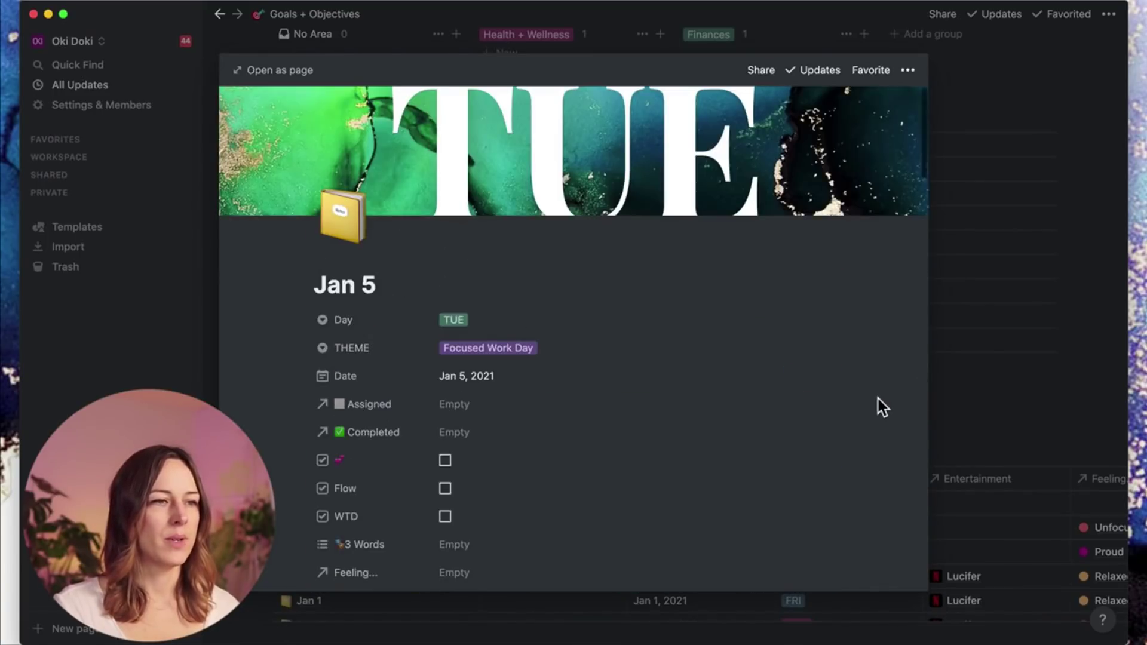
pyautogui.scroll(-5, 640, 356)
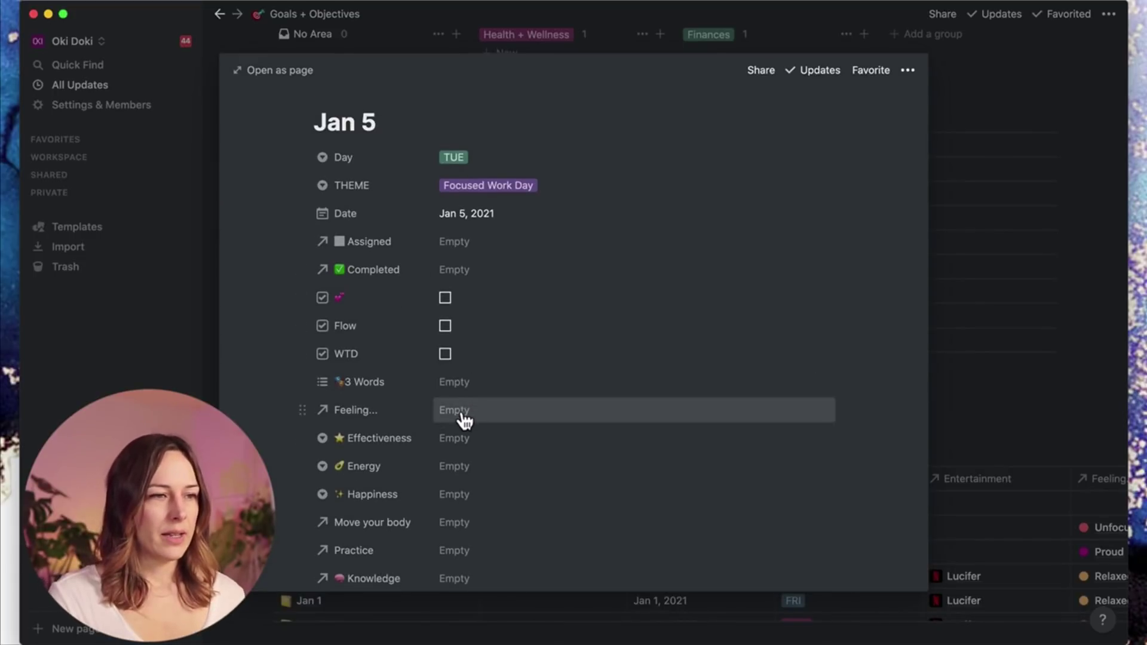
pyautogui.scroll(-3, 499, 355)
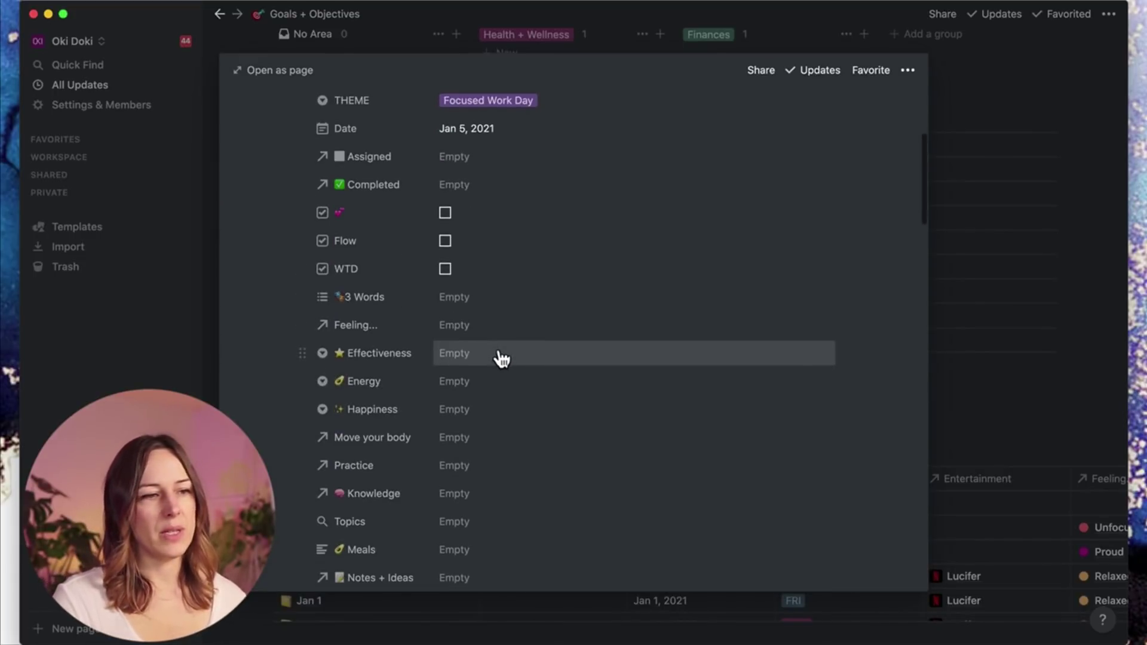
pyautogui.scroll(-2, 501, 359)
pyautogui.click(482, 397)
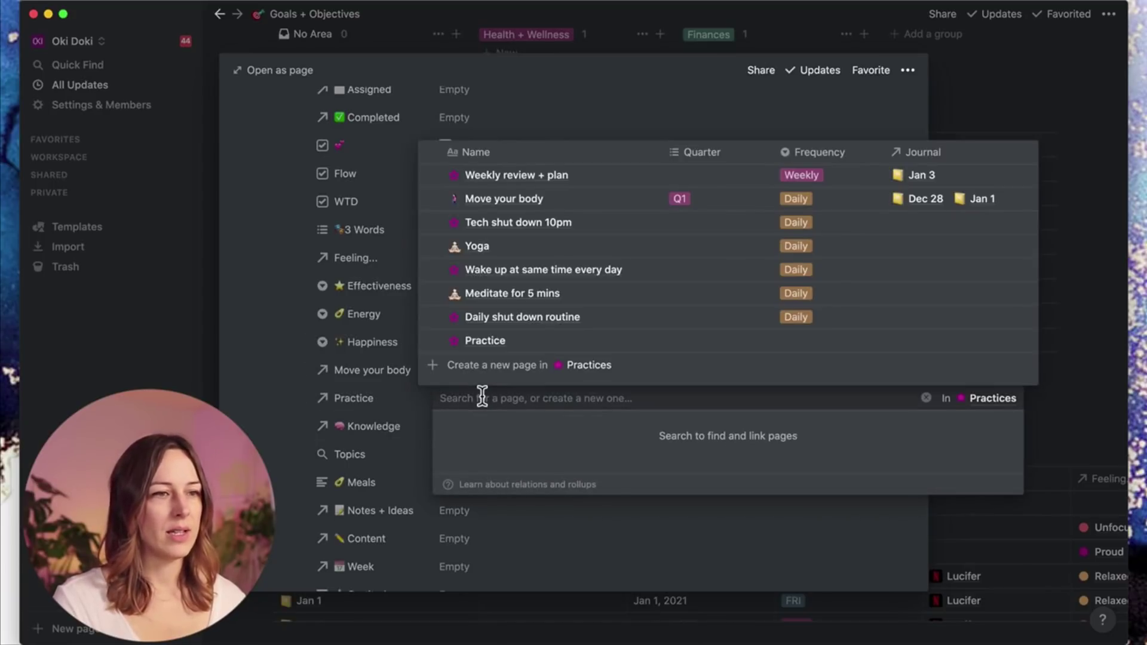
pyautogui.click(288, 368)
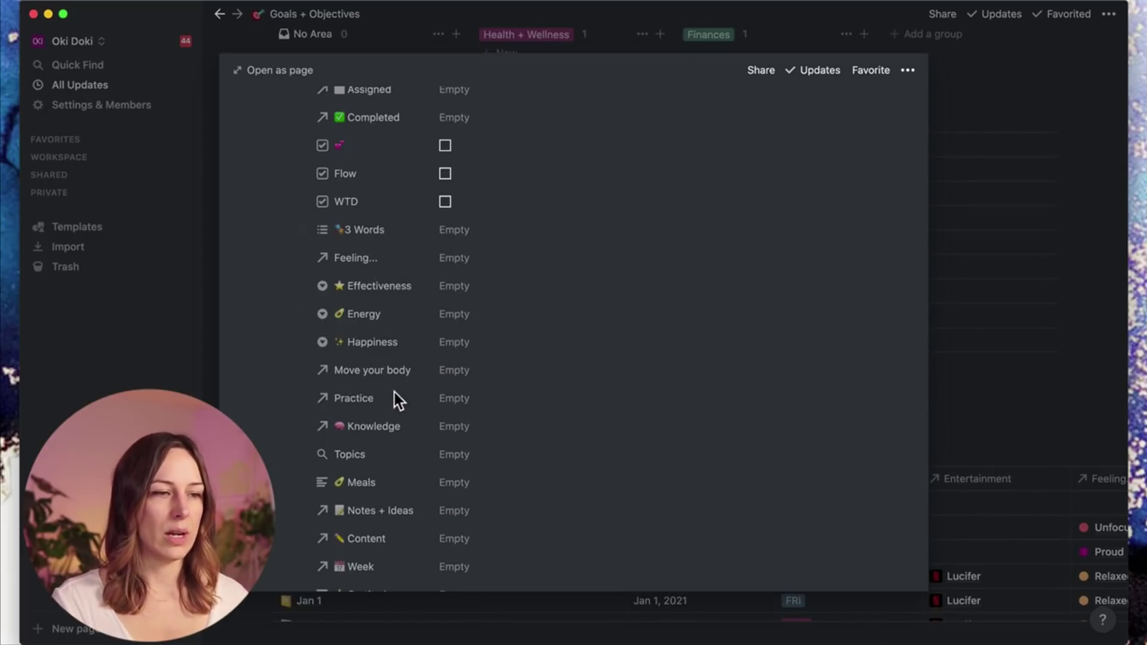
pyautogui.scroll(-6, 468, 402)
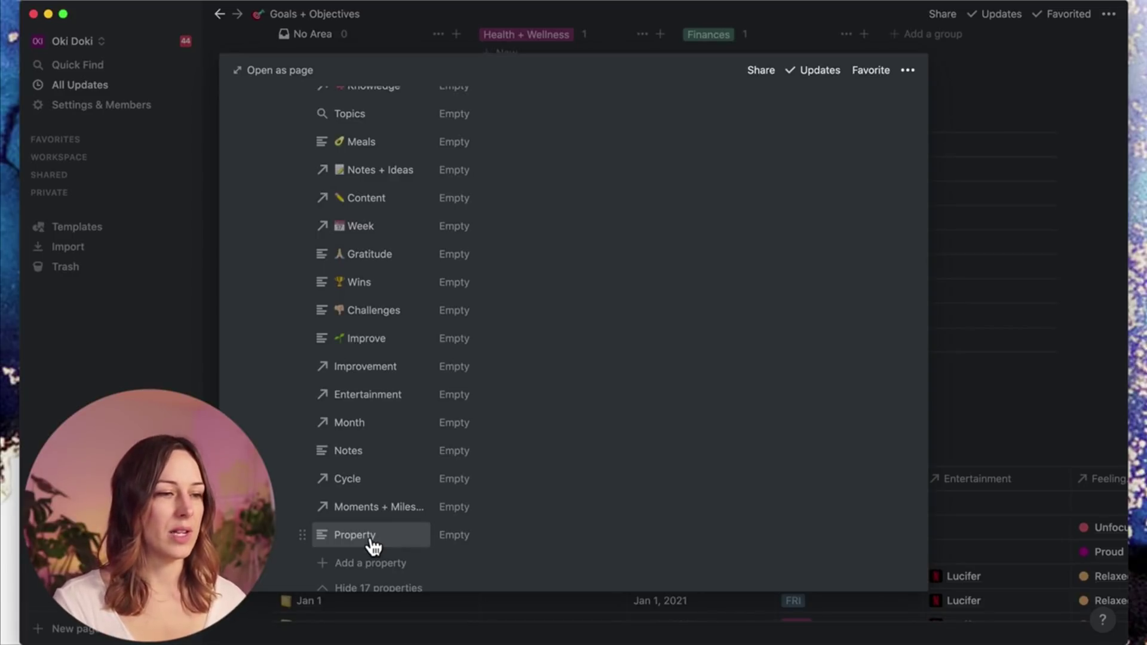
# Step: Rename the blank Property to 'Practices' as a relation to the Goals + Objectives Practices database
pyautogui.click(378, 547)
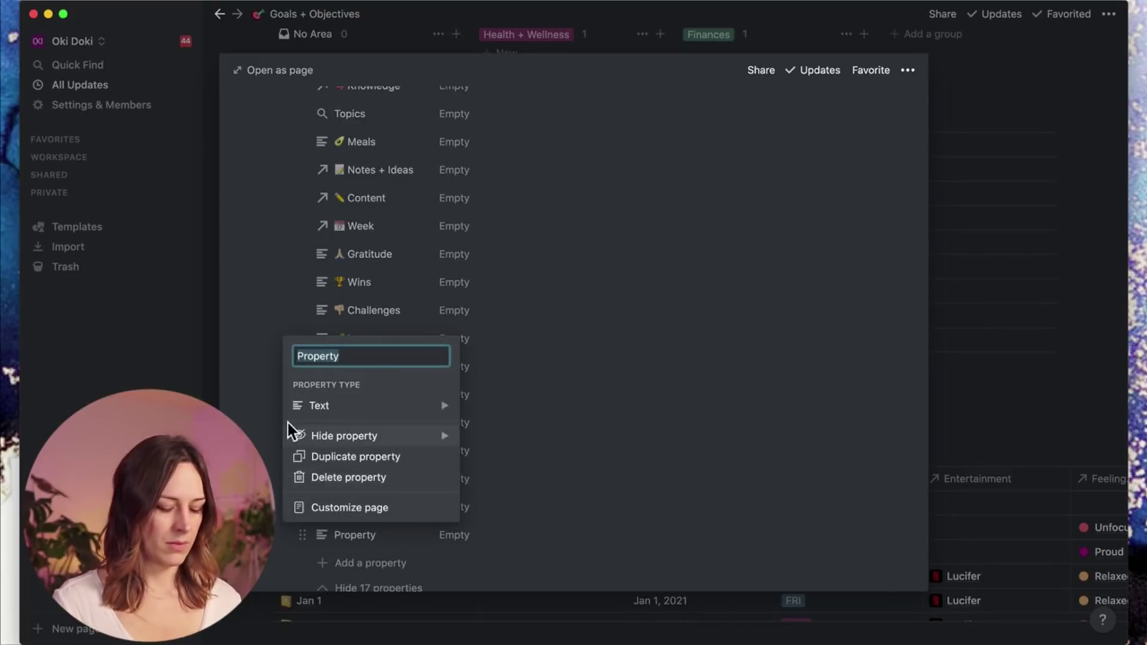
pyautogui.moveTo(288, 423)
pyautogui.write('Practices')
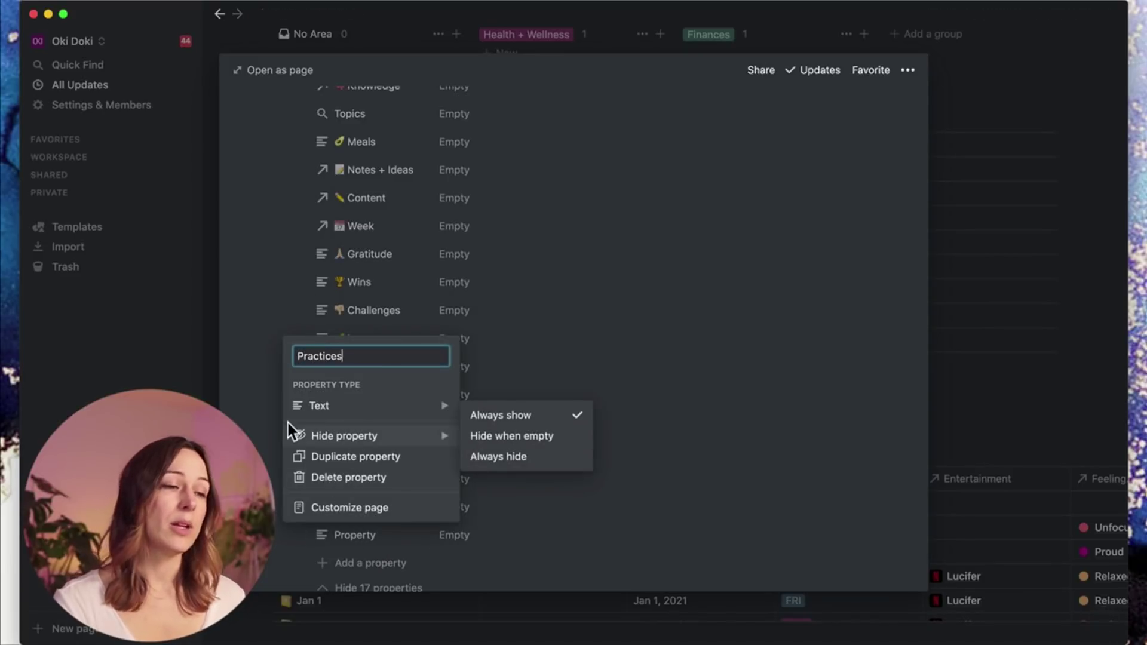
pyautogui.moveTo(348, 412)
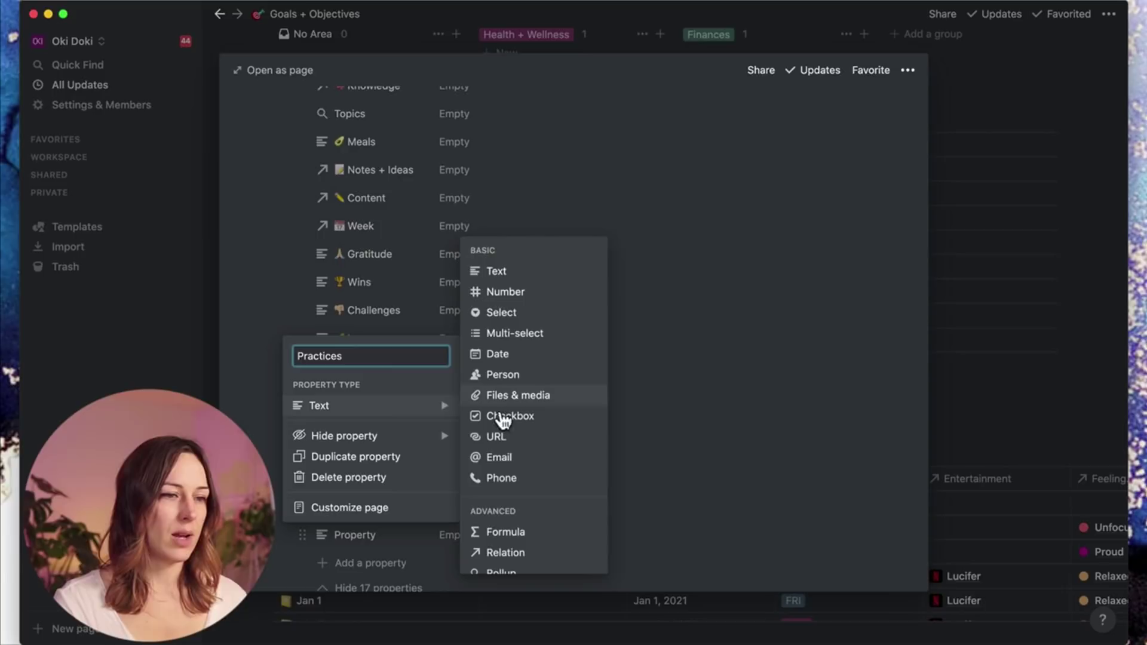
pyautogui.click(529, 553)
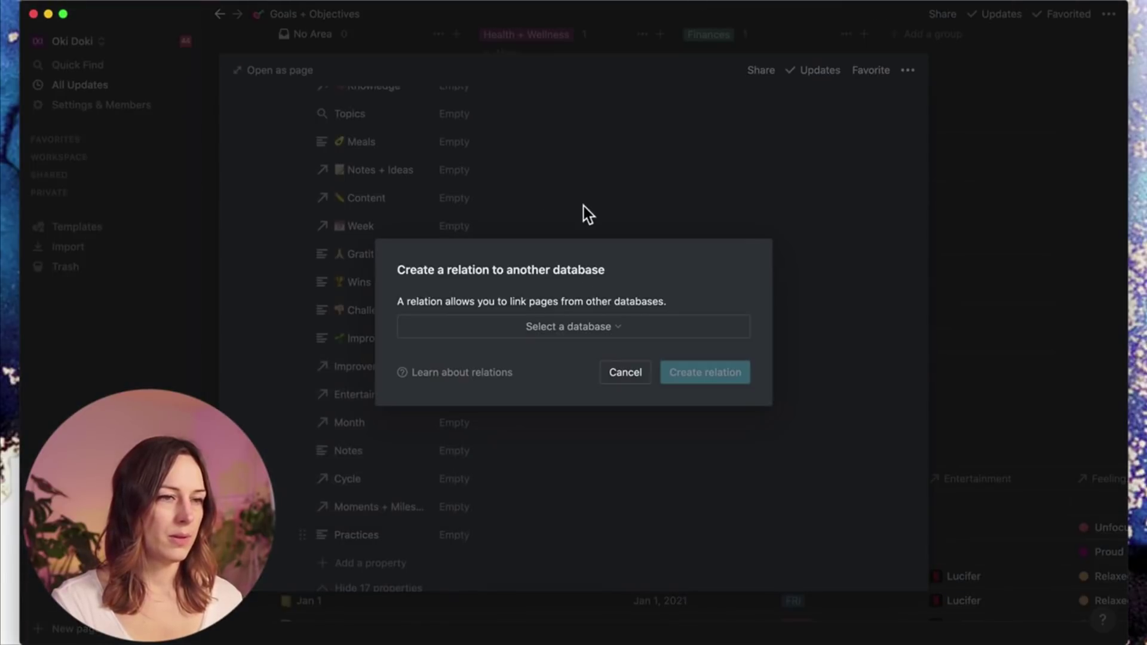
pyautogui.click(594, 338)
pyautogui.write('Practi')
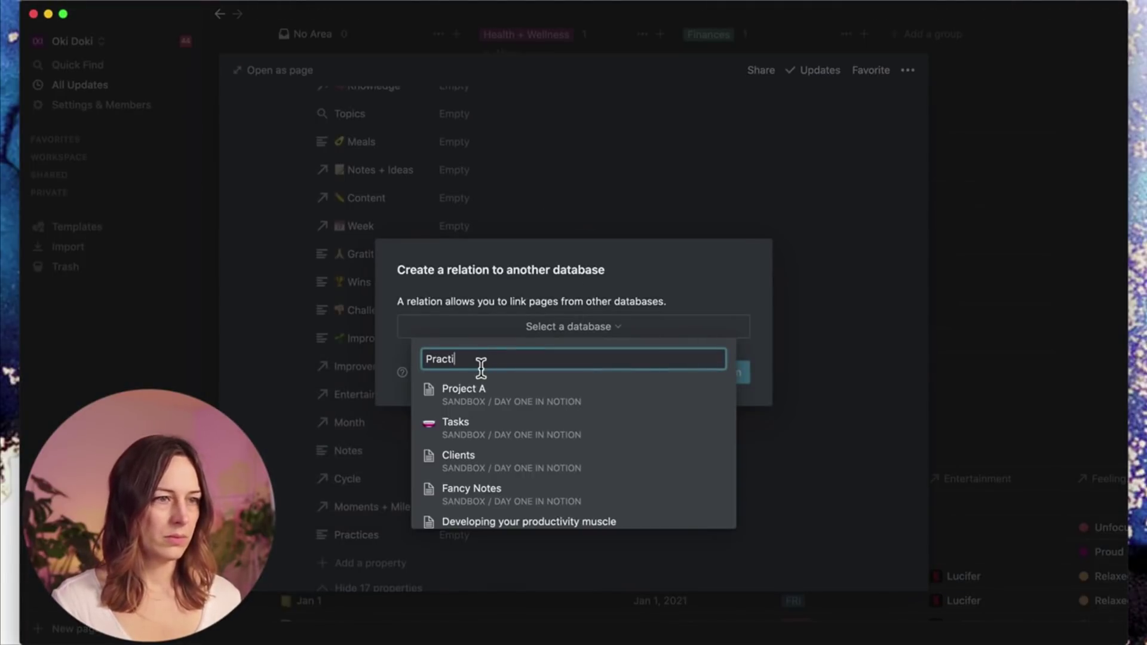
pyautogui.write('ces')
pyautogui.hotkey('ctrl', 'a')
pyautogui.write('practices')
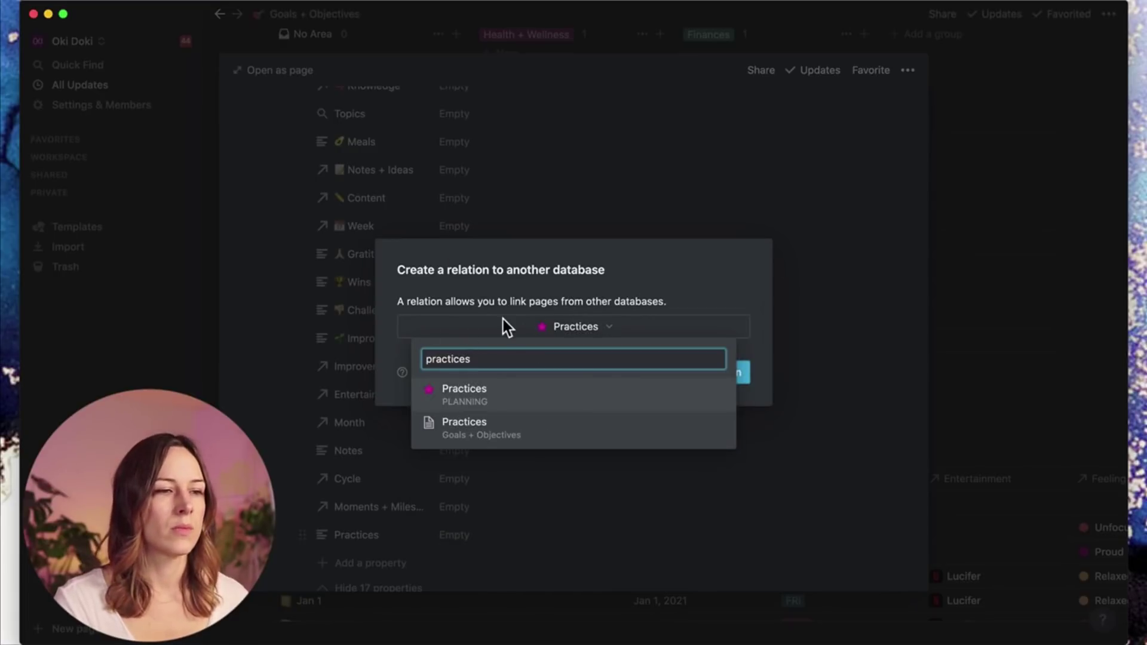
pyautogui.click(616, 434)
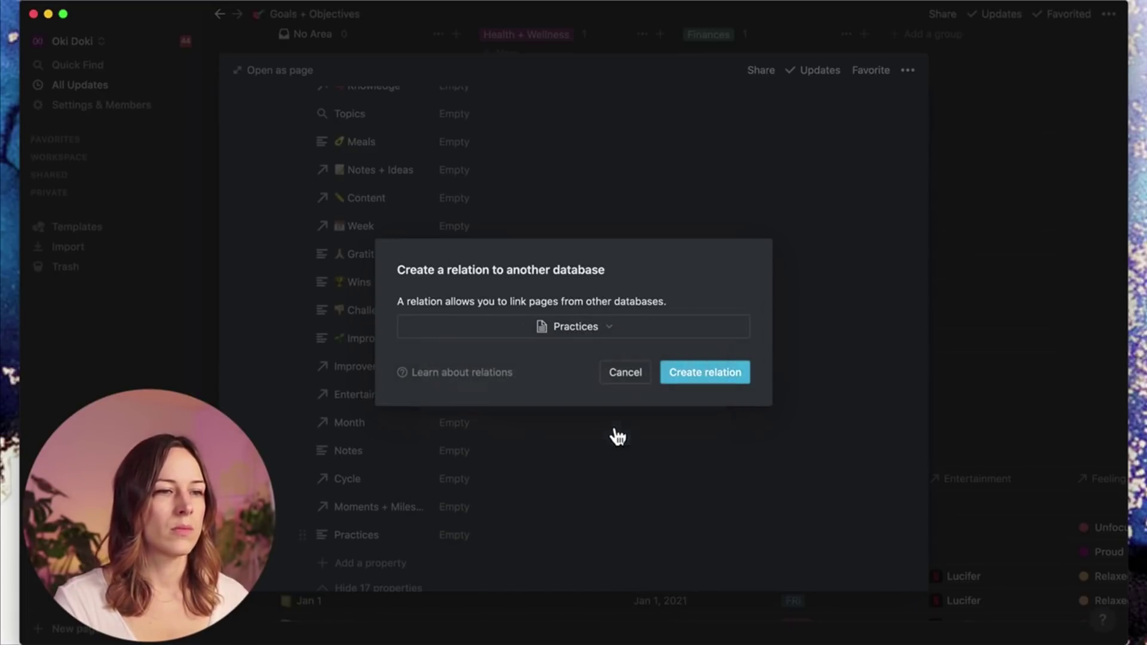
pyautogui.click(705, 375)
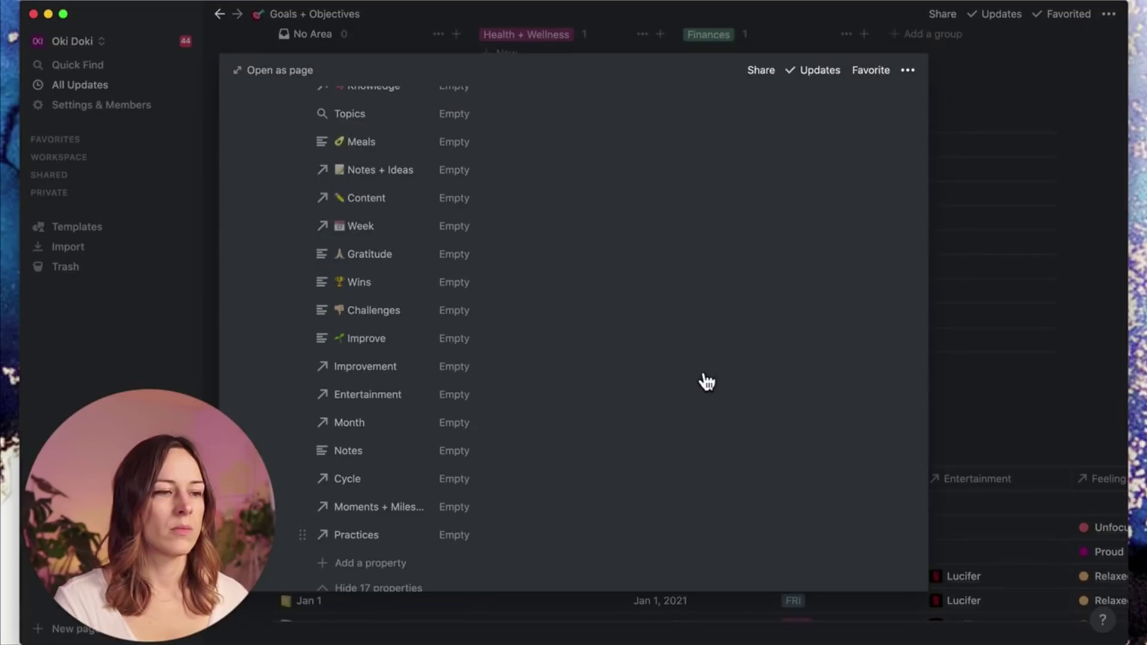
# Step: Link bed by 10pm, <4oz coffee, walk/run, 100oz water and workouts practices to the entry
pyautogui.click(503, 537)
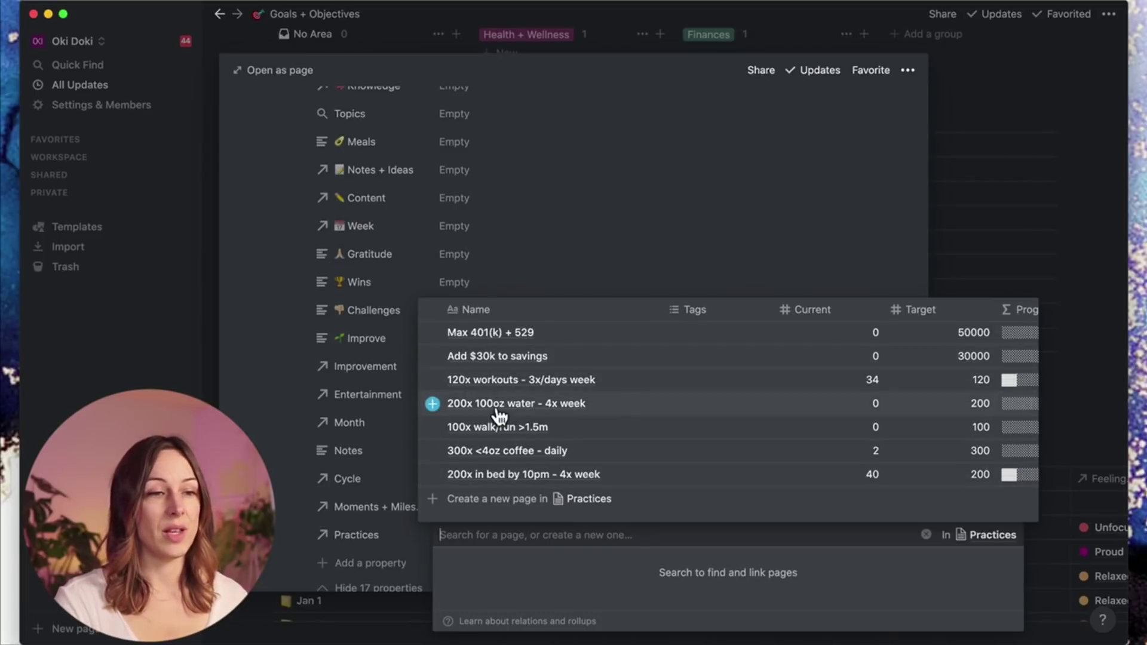
pyautogui.click(432, 475)
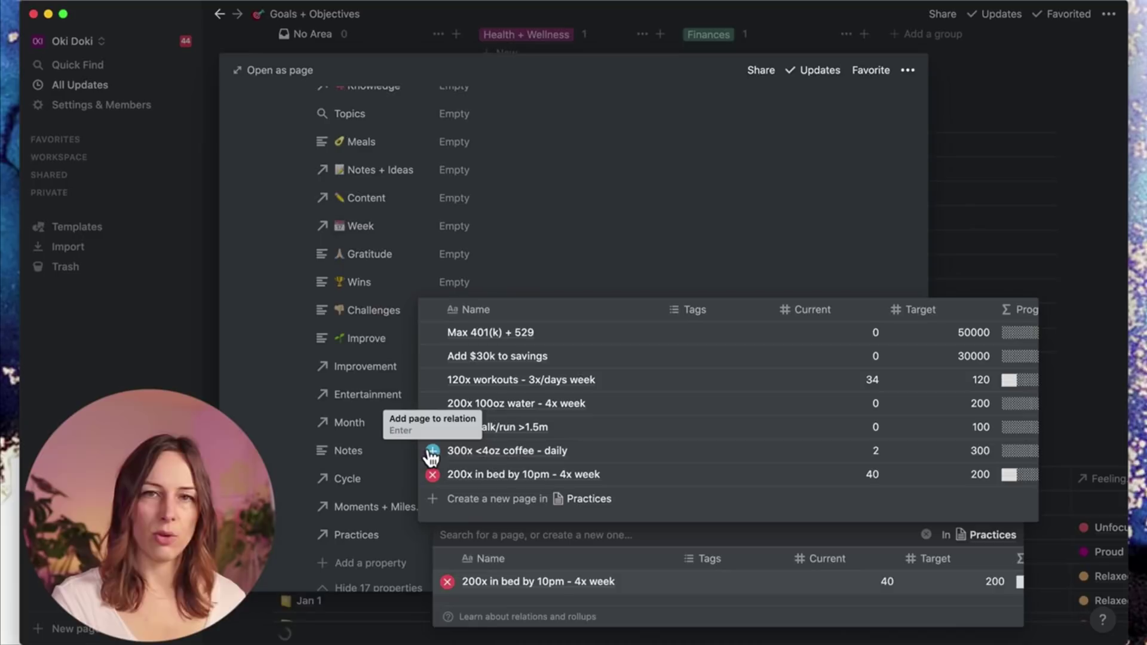
pyautogui.click(432, 452)
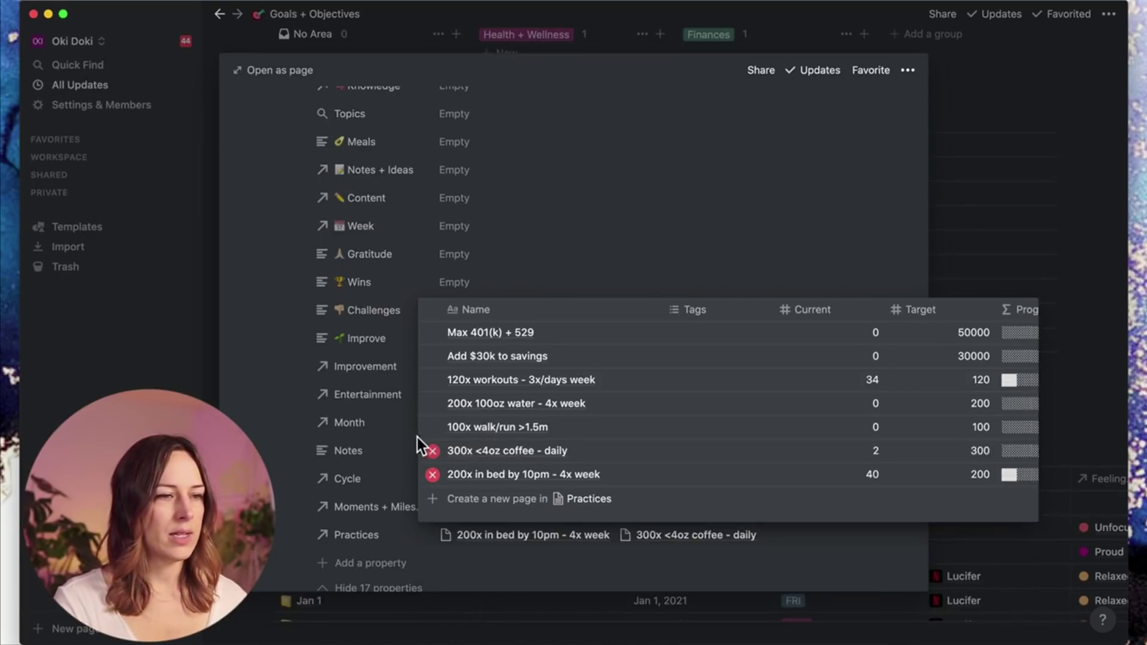
pyautogui.click(432, 428)
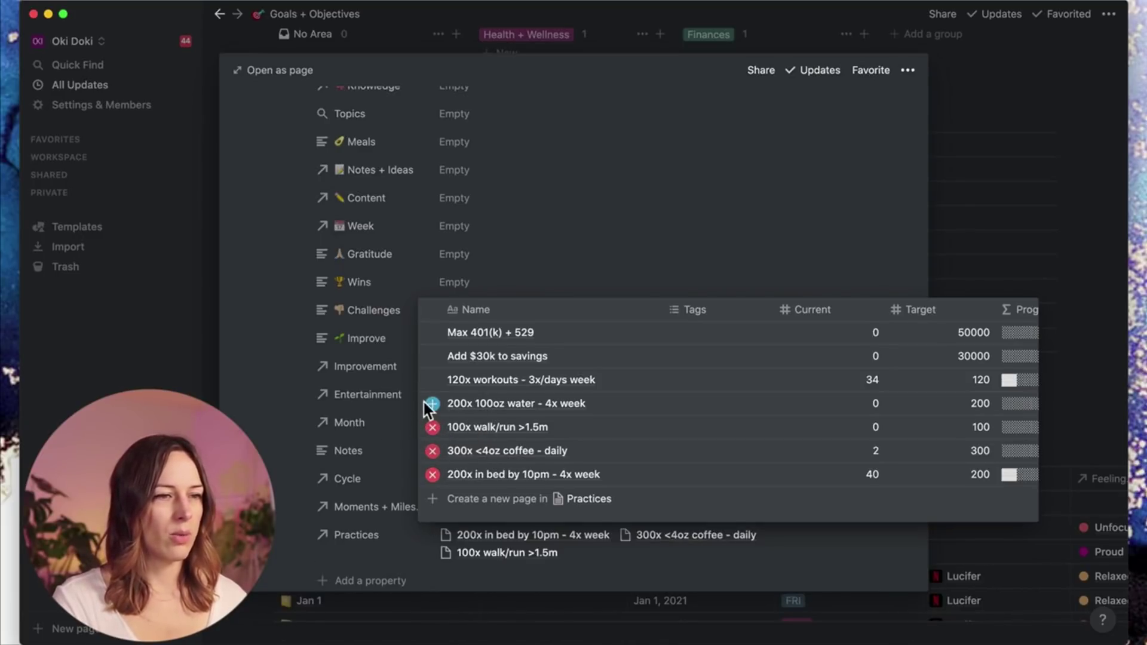
pyautogui.click(432, 404)
pyautogui.click(432, 380)
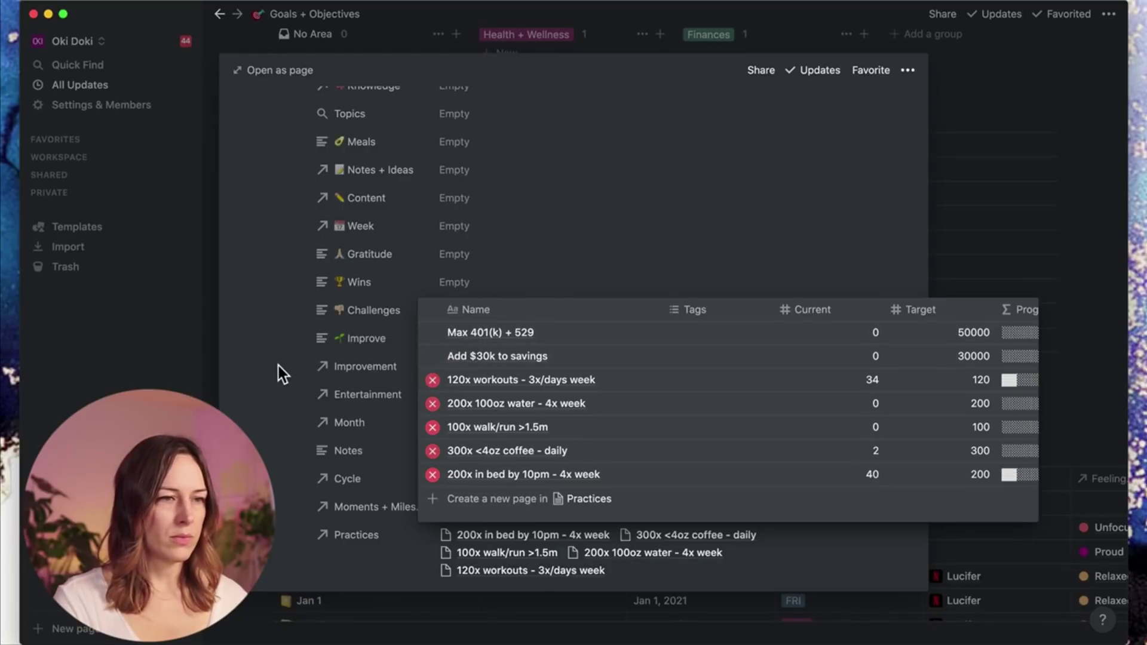
pyautogui.click(264, 373)
pyautogui.scroll(-2, 794, 395)
pyautogui.scroll(-3, 830, 372)
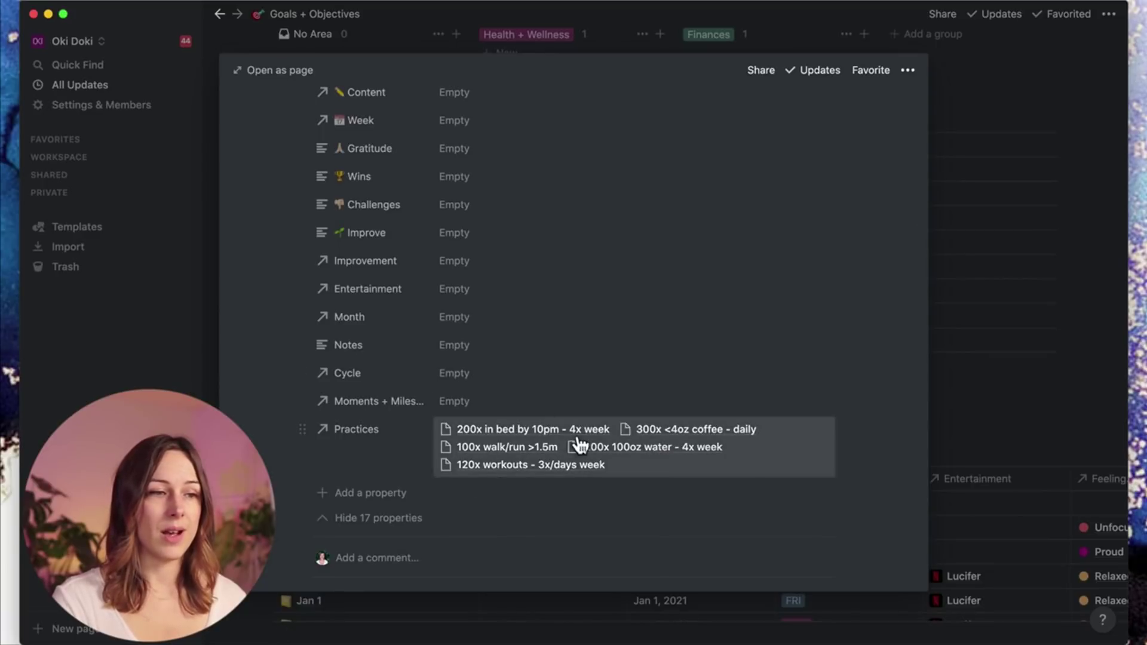
# Step: Close the entry and show the Related to Journal (Practices) column in the Practices table
pyautogui.click(977, 411)
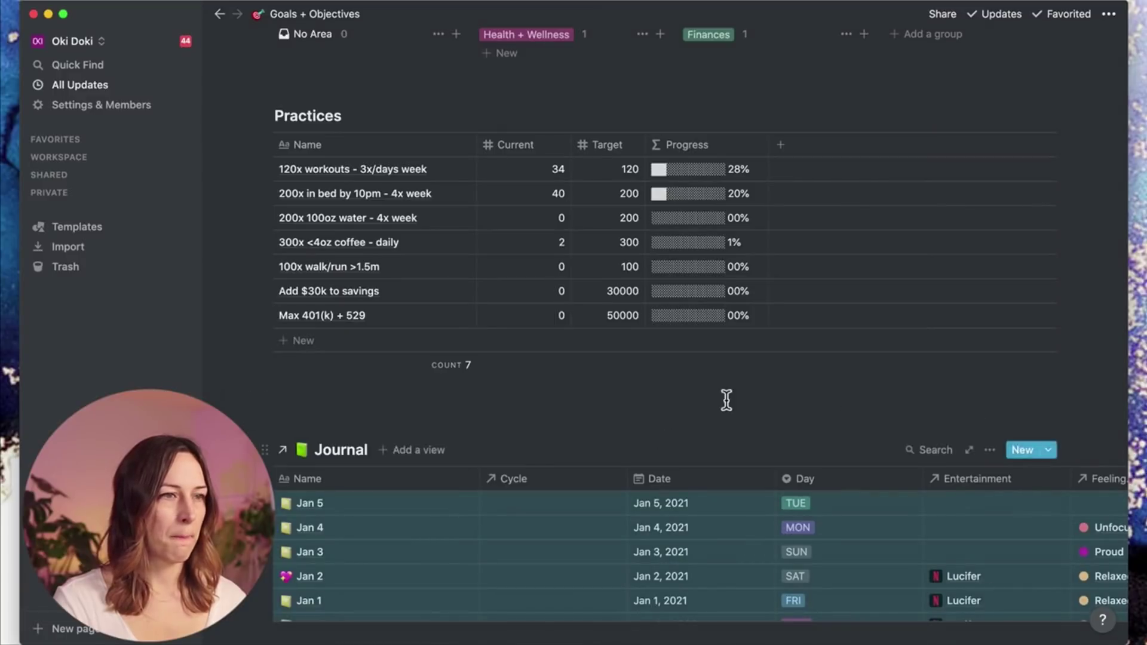
pyautogui.scroll(5, 751, 404)
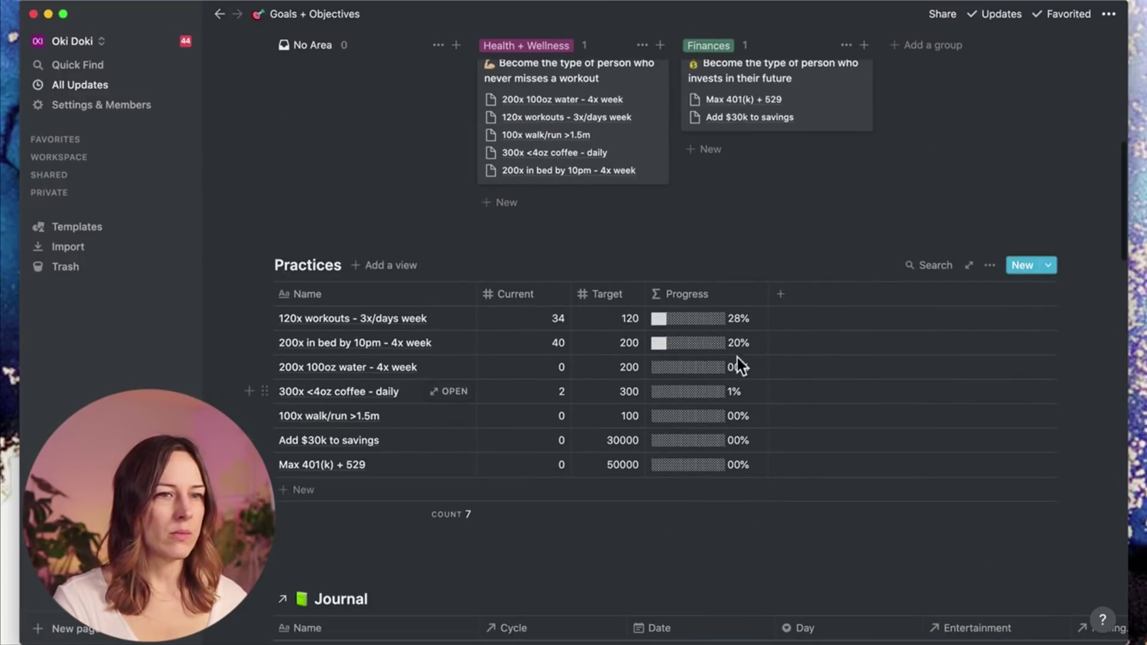
pyautogui.click(990, 265)
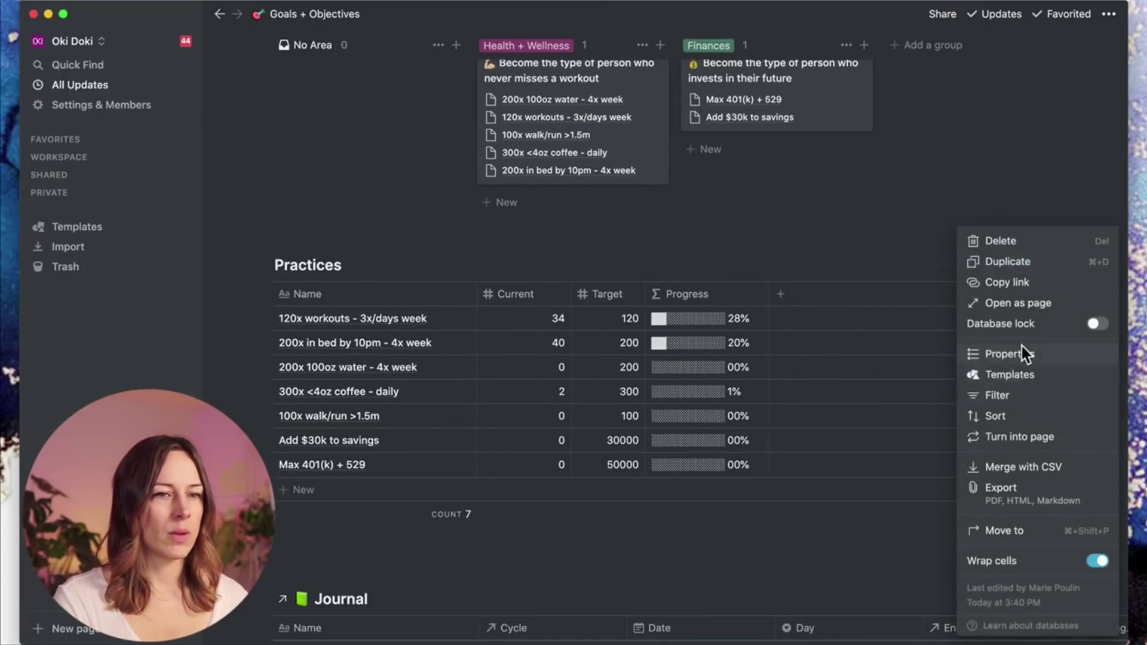
pyautogui.click(1022, 354)
pyautogui.click(994, 476)
pyautogui.click(646, 566)
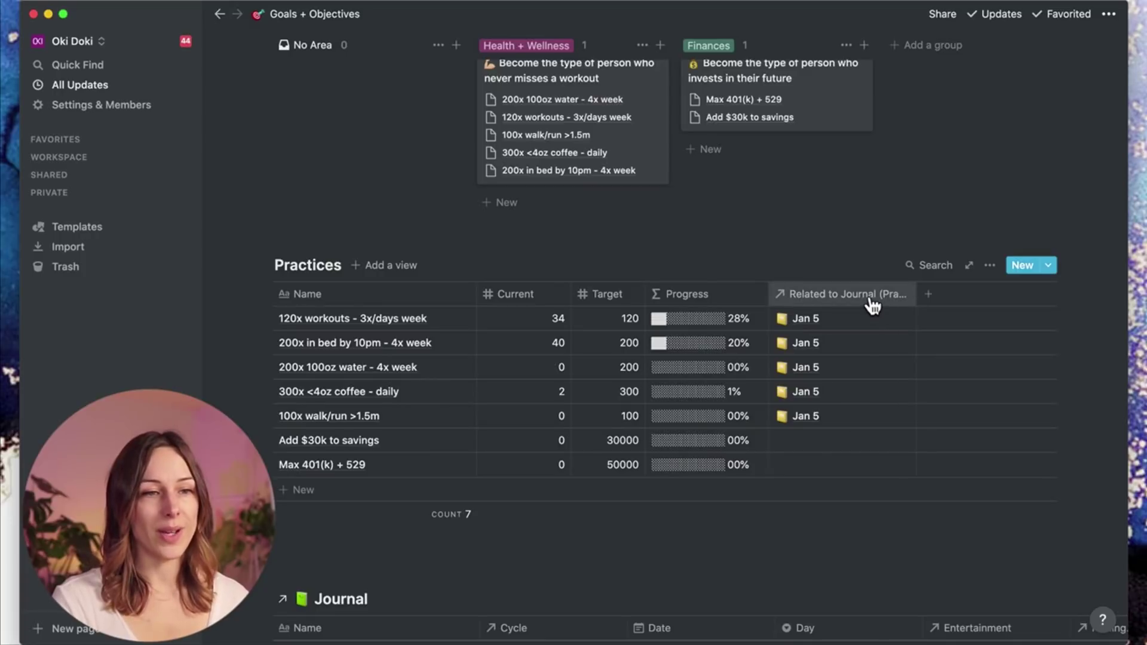
# Step: Add a new Practices table column named 'Count'
pyautogui.click(927, 295)
pyautogui.write('R')
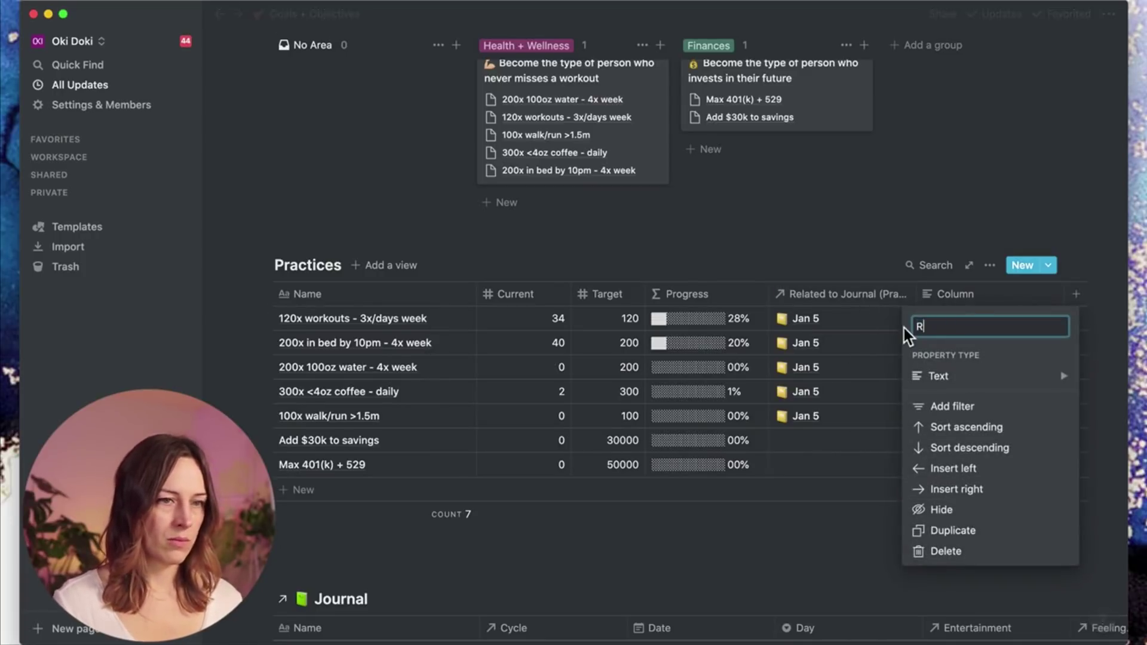
pyautogui.write('oll')
pyautogui.press('BackSpace')
pyautogui.press('BackSpace')
pyautogui.press('BackSpace')
pyautogui.press('BackSpace')
pyautogui.write('Count')
pyautogui.press('Return')
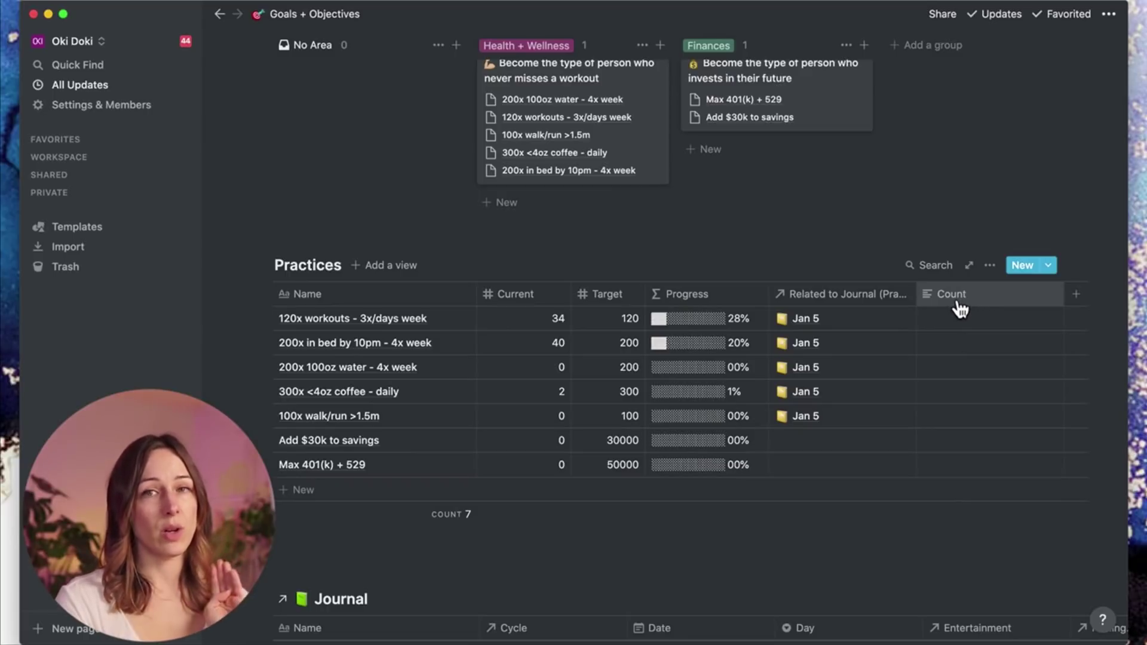
# Step: Make Count a rollup of Related to Journal, property Name, calculated as Count all
pyautogui.click(989, 297)
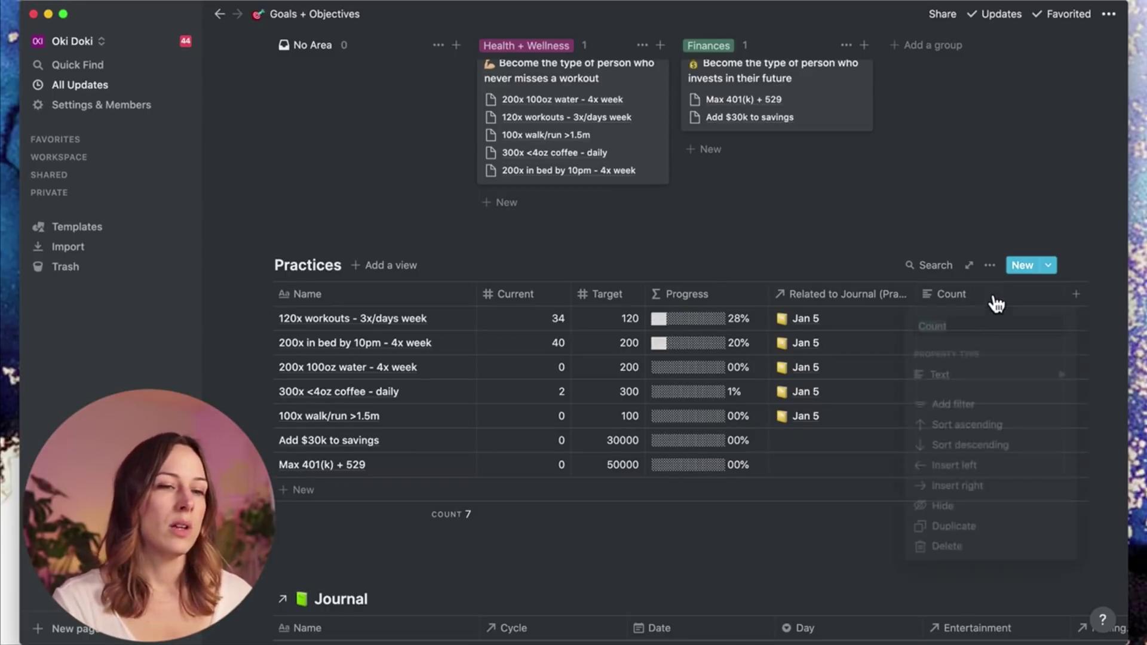
pyautogui.moveTo(1008, 385)
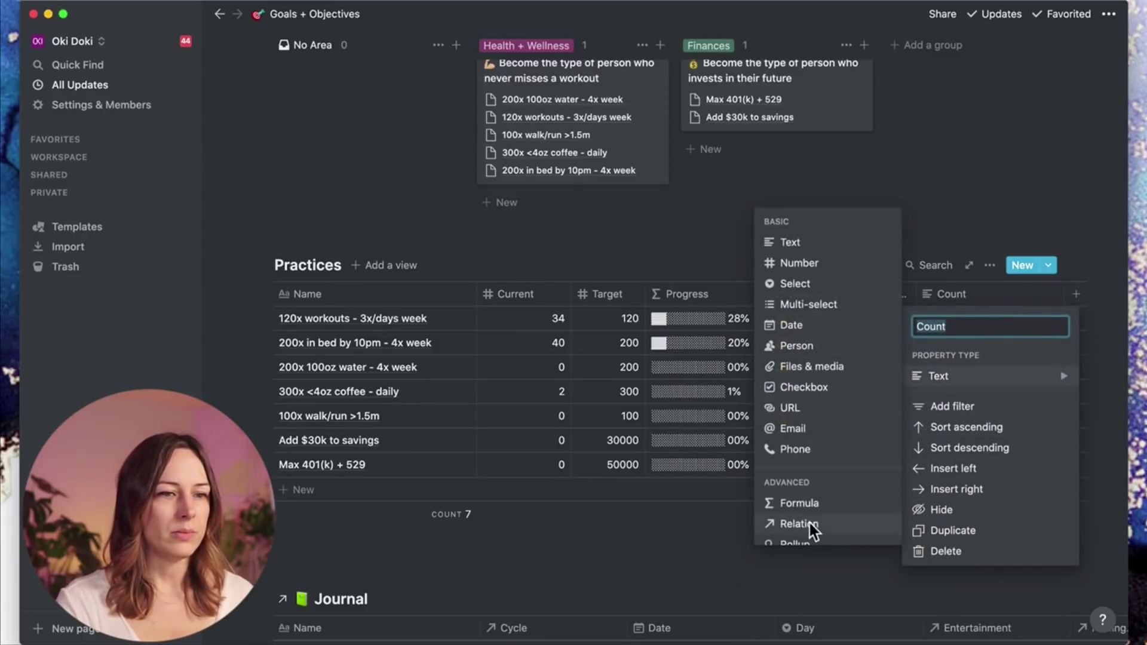
pyautogui.click(811, 543)
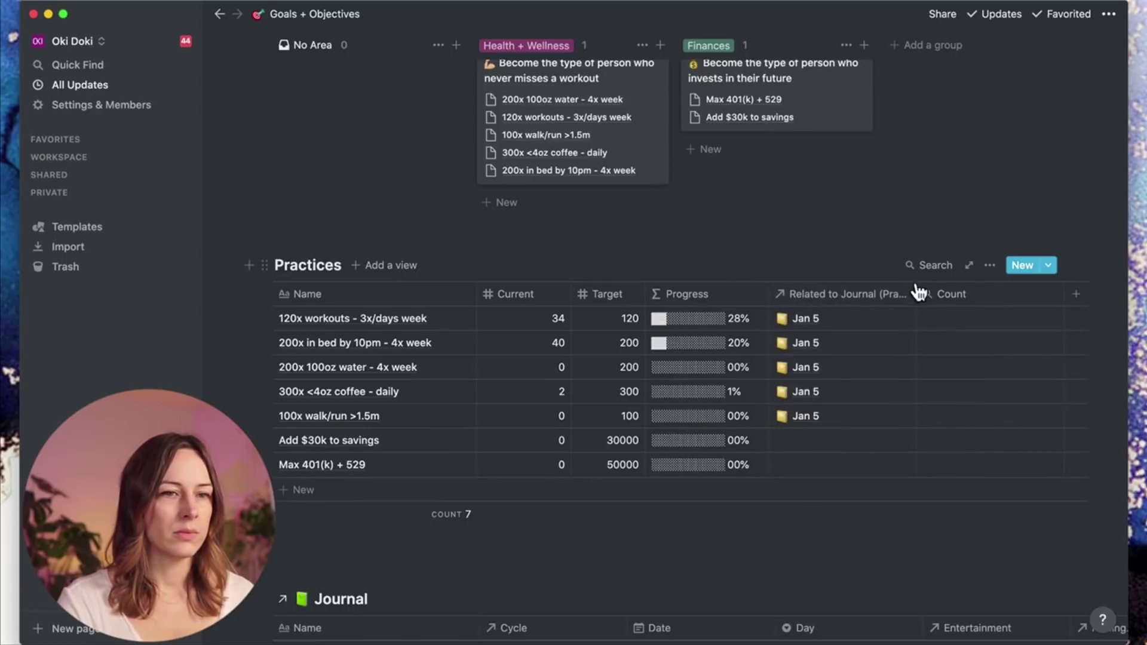
pyautogui.click(955, 319)
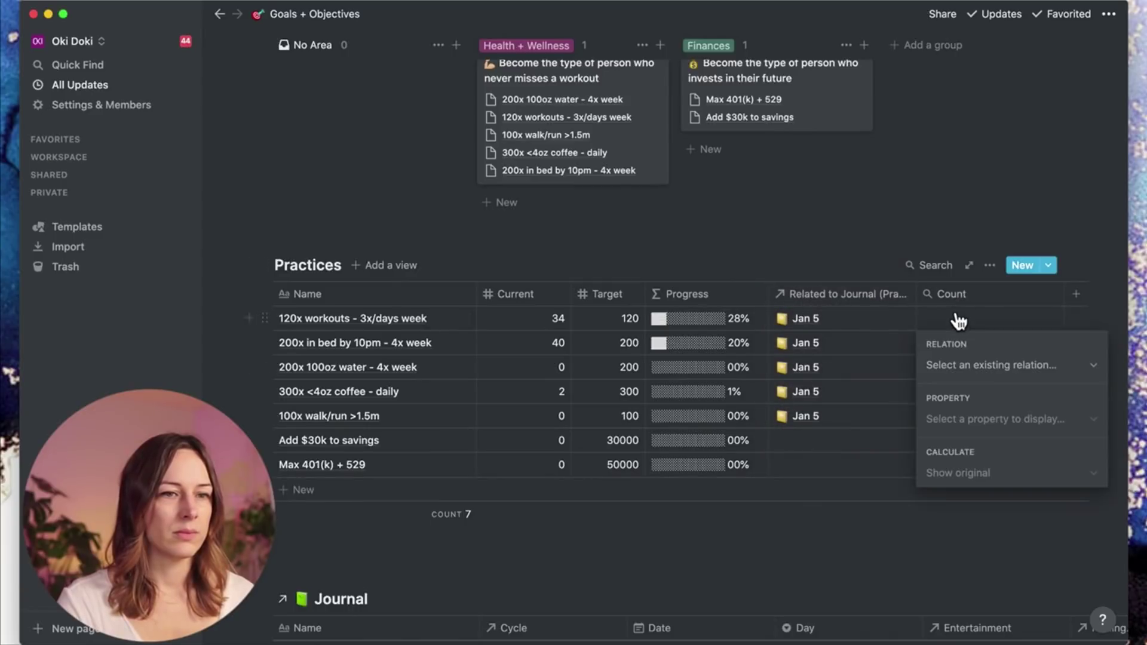
pyautogui.click(981, 365)
pyautogui.click(993, 448)
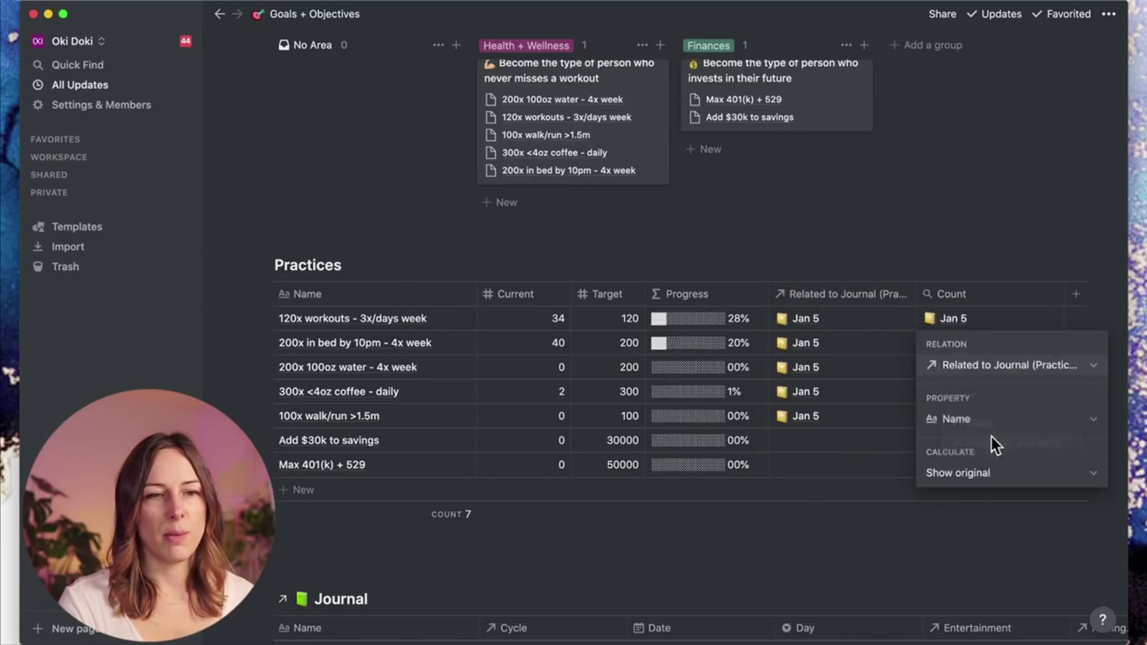
pyautogui.click(981, 421)
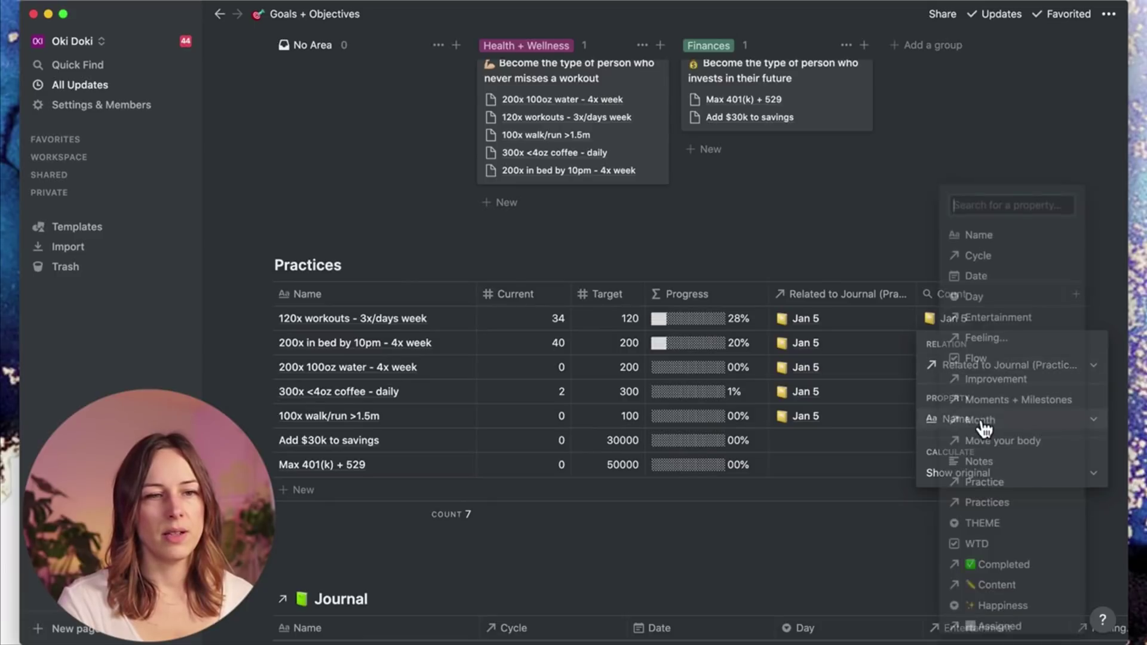
pyautogui.click(927, 424)
pyautogui.click(972, 469)
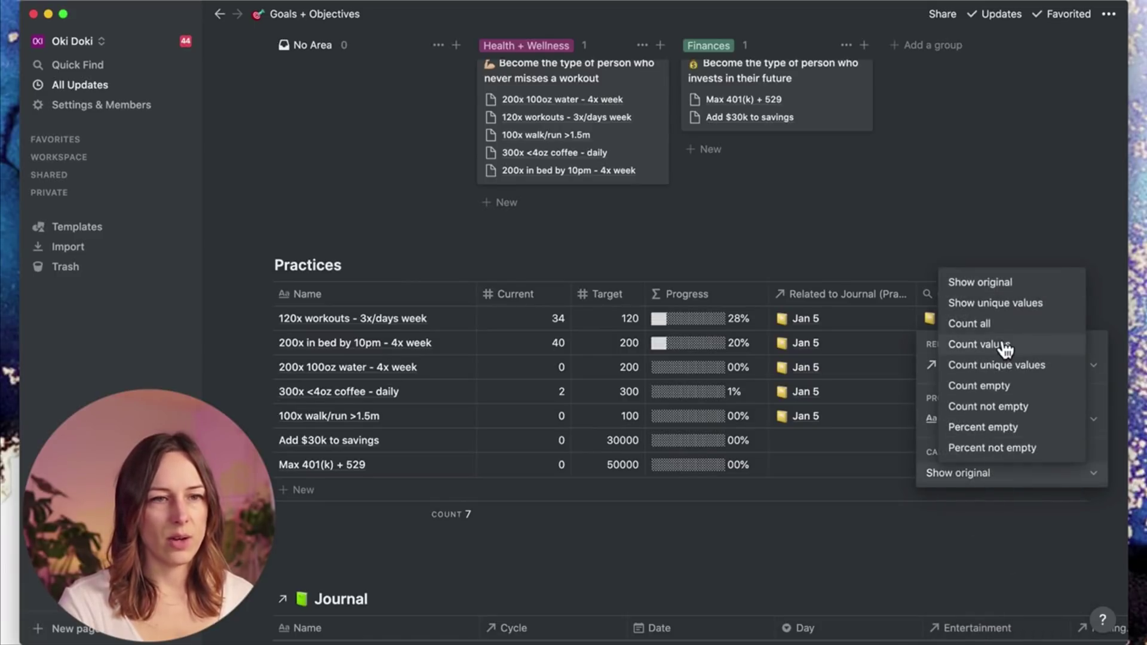
pyautogui.click(997, 326)
pyautogui.click(944, 521)
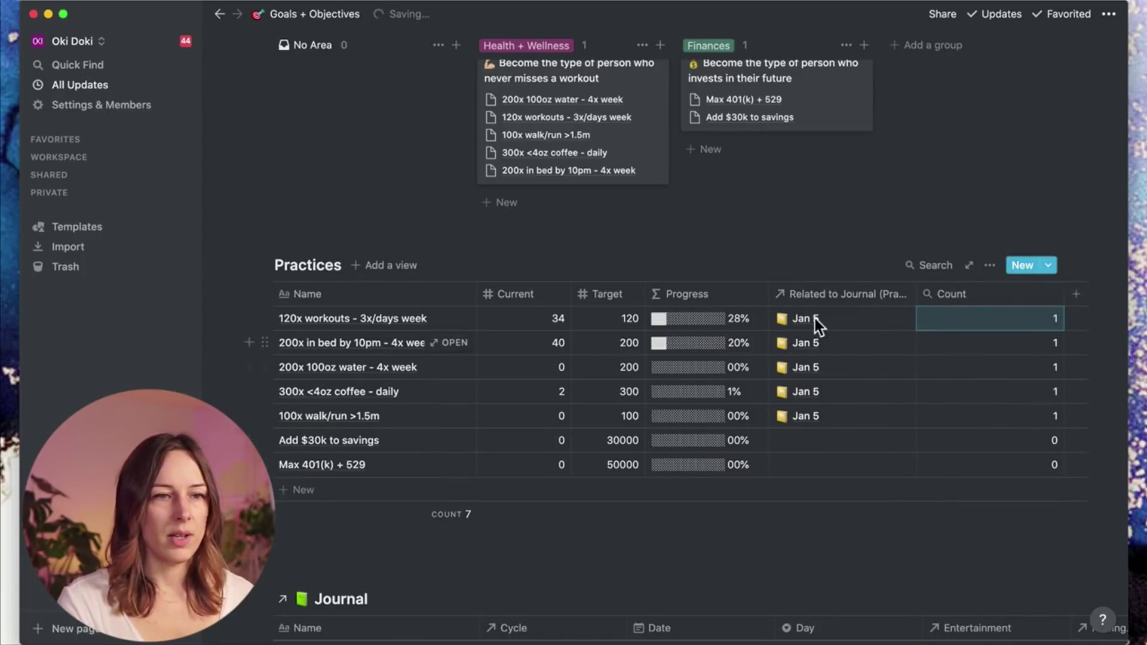
# Step: Link the Jan 4 journal entry to the workouts practice
pyautogui.click(858, 323)
pyautogui.write('Jan ')
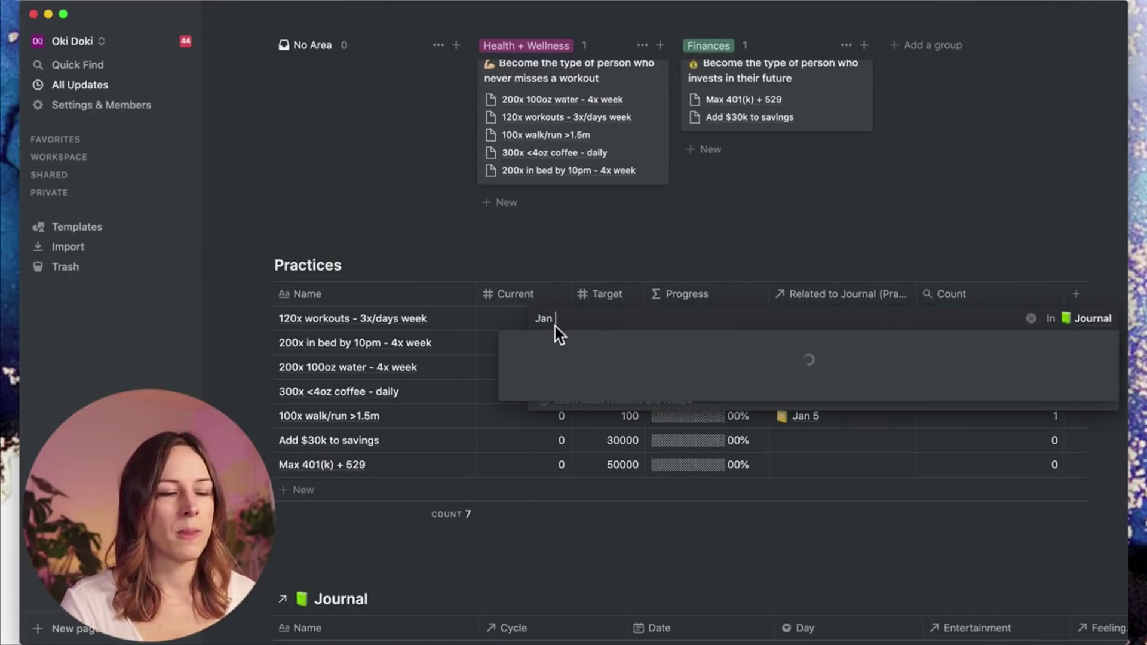
pyautogui.write('4')
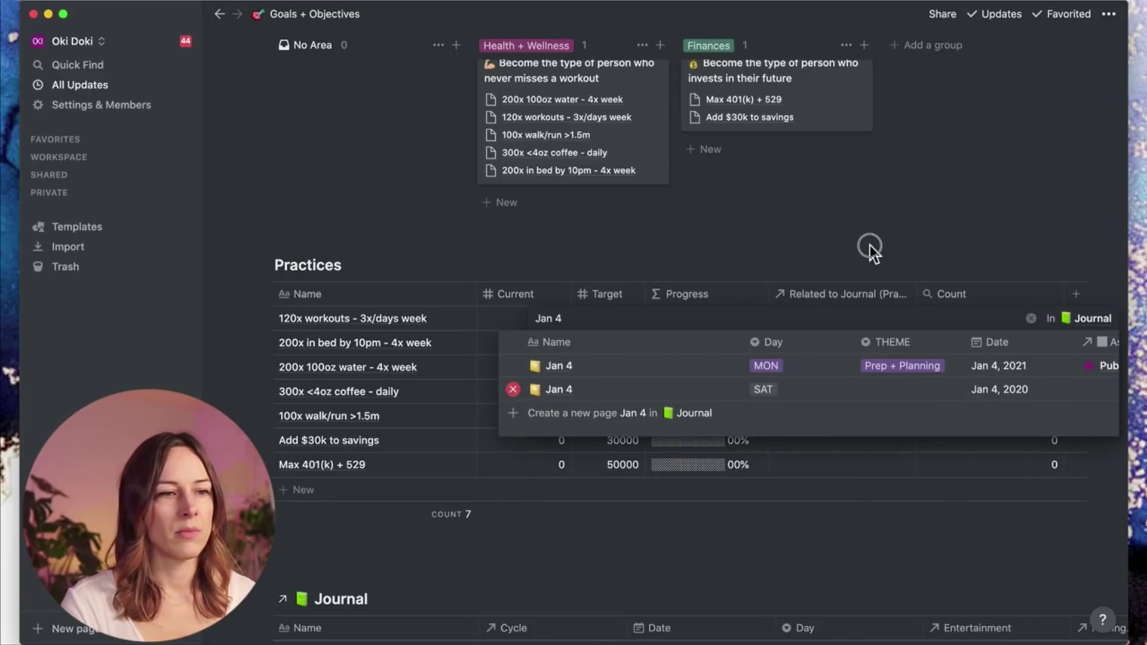
pyautogui.click(869, 246)
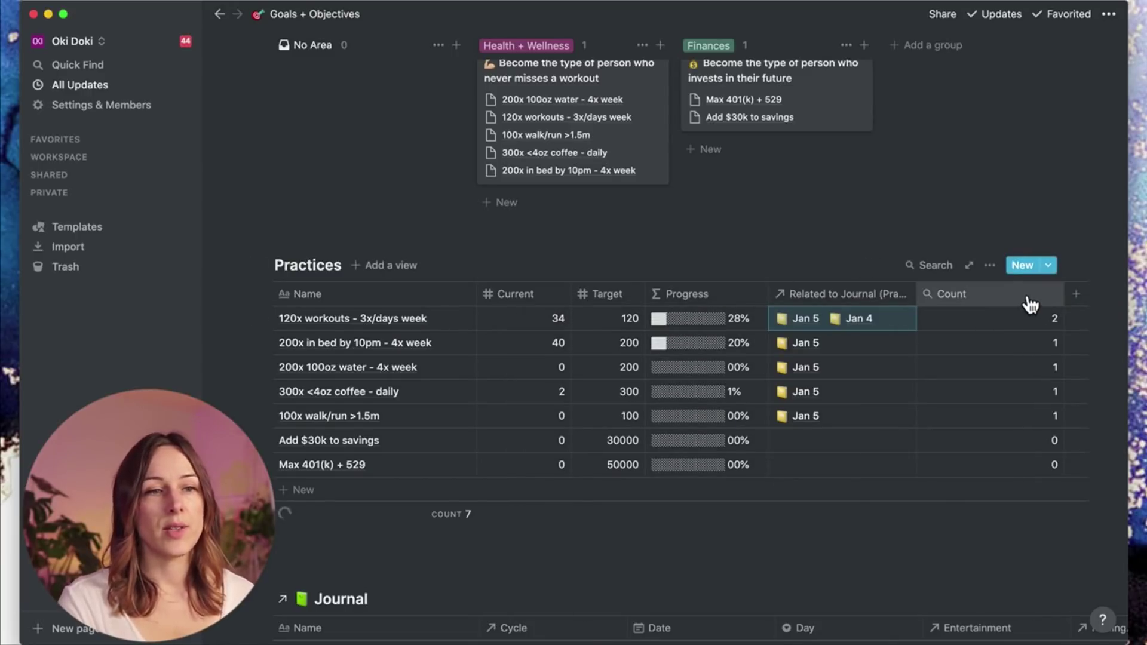
# Step: Move and narrow Count between Current and Target, and set bed by 10pm's Current to 1
pyautogui.moveTo(1031, 306); pyautogui.dragTo(631, 301)
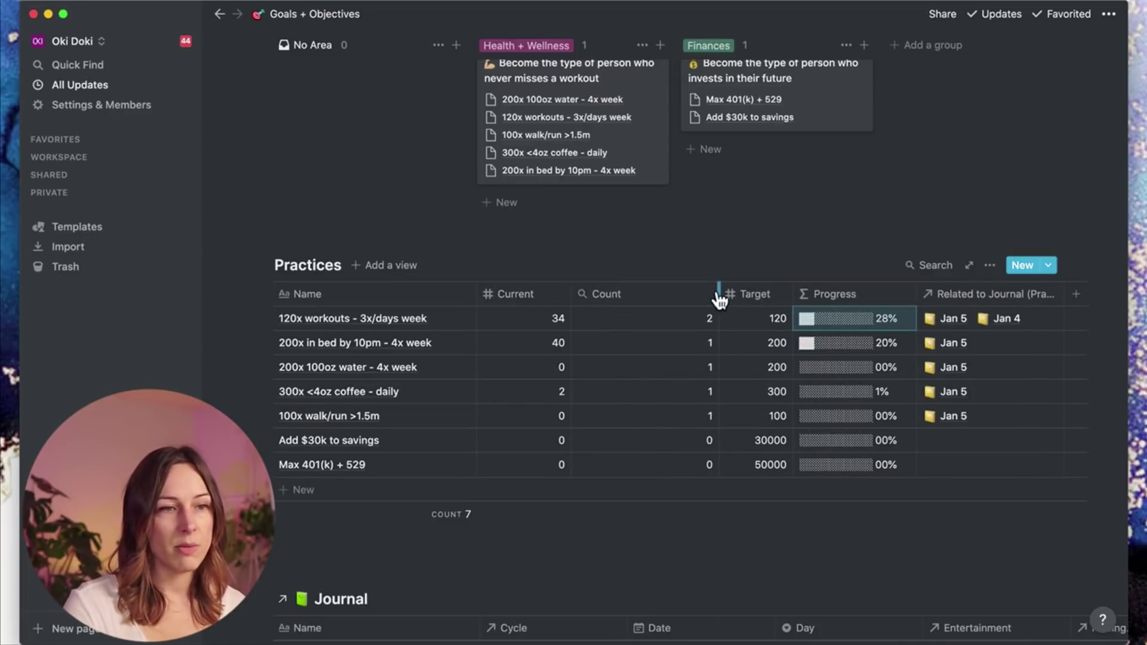
pyautogui.moveTo(718, 295); pyautogui.dragTo(639, 327)
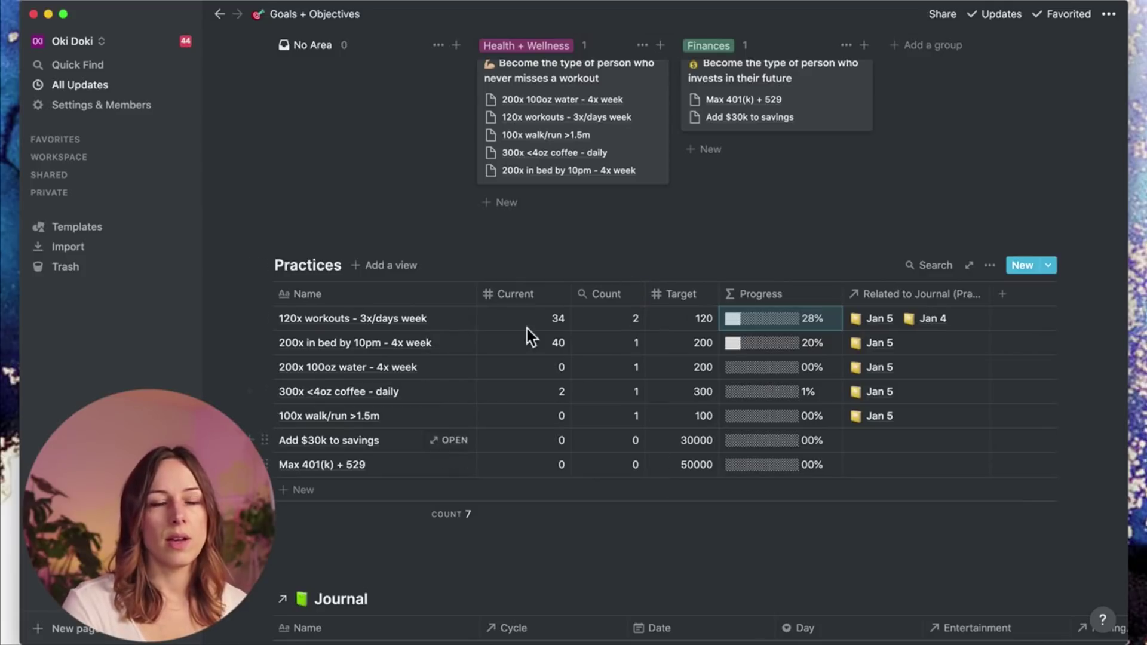
pyautogui.click(553, 344)
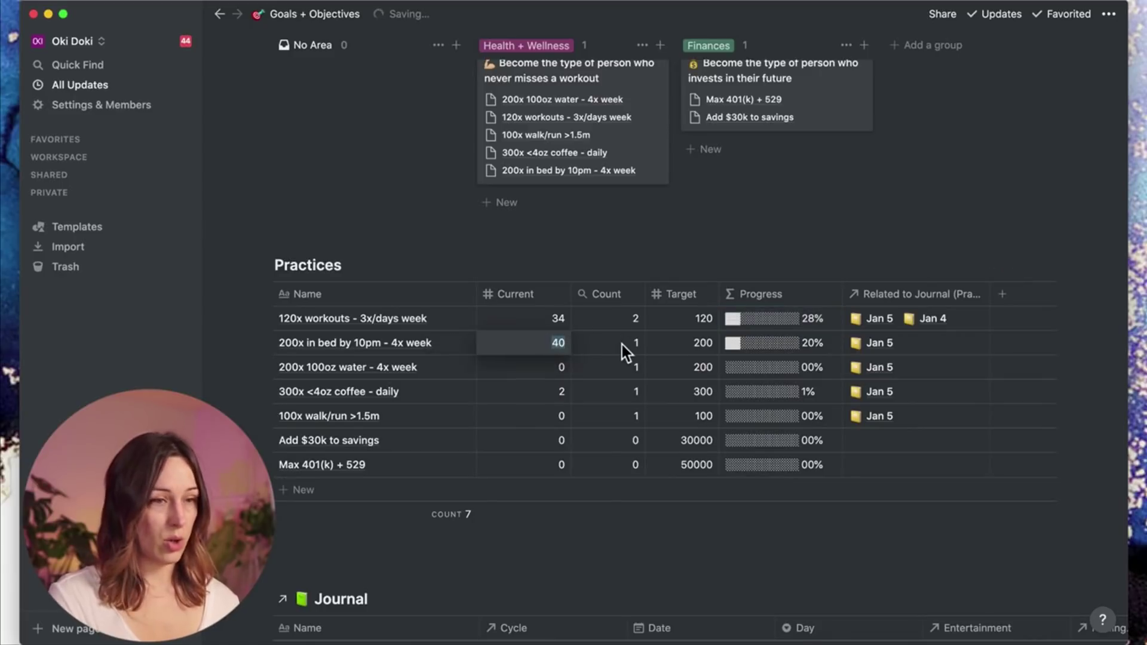
pyautogui.write('1')
pyautogui.press('Return')
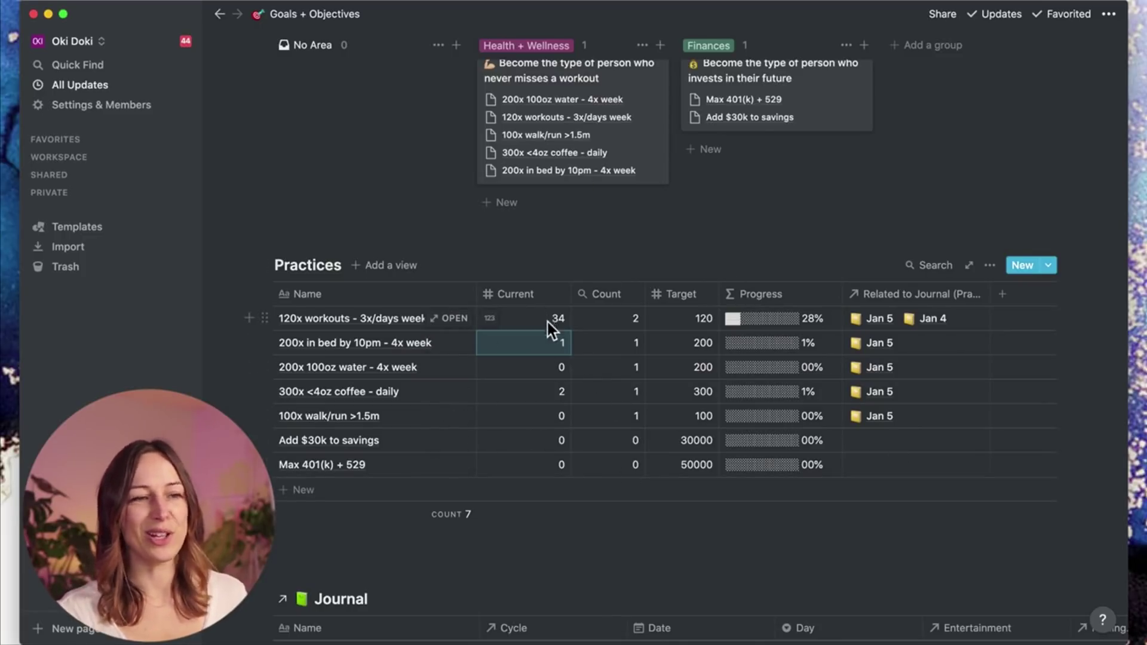
# Step: Drag Count after the 'Related to Journal' column, then rename that relation column to 'Journal'
pyautogui.moveTo(604, 294); pyautogui.dragTo(914, 296)
pyautogui.click(873, 295)
pyautogui.write('Jour')
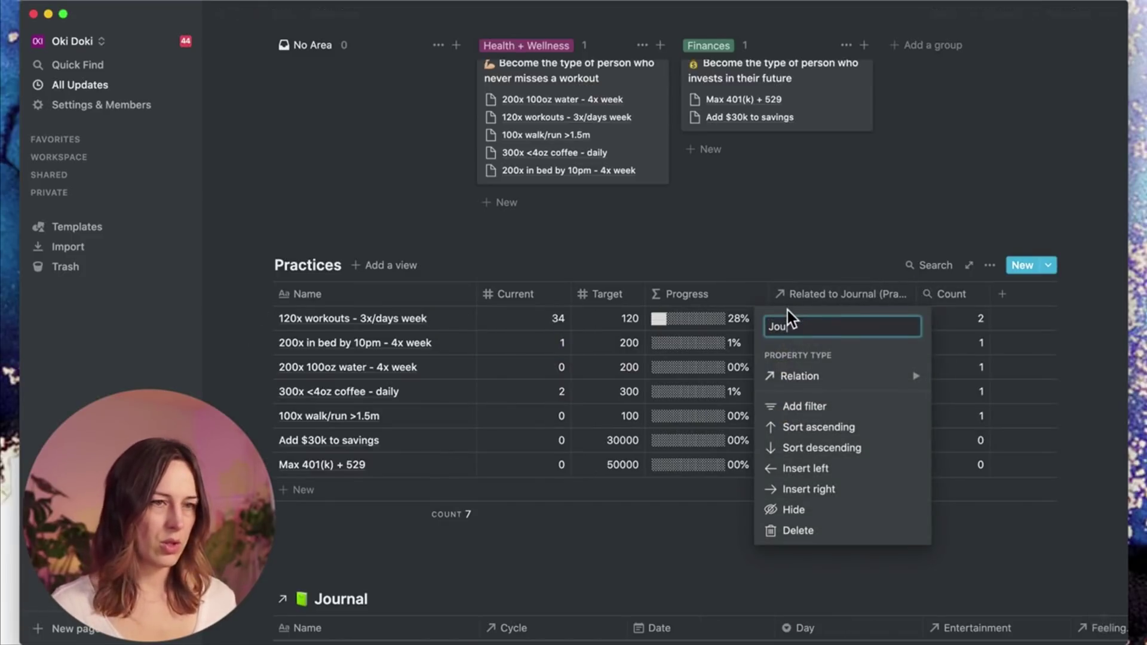
pyautogui.write('nal')
pyautogui.press('Return')
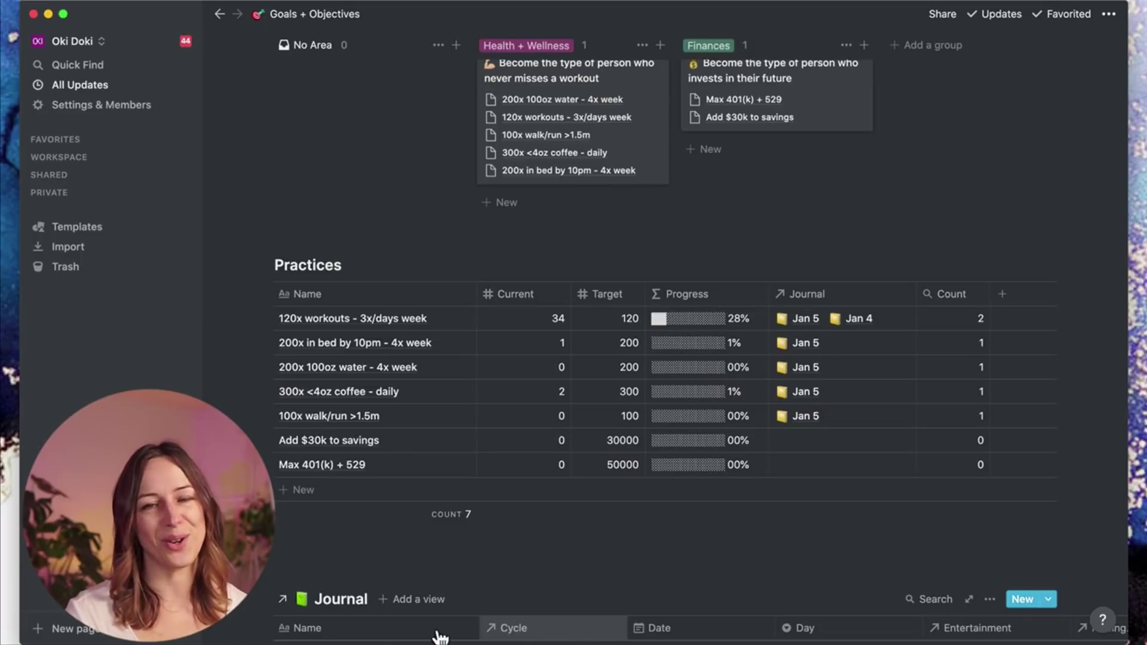
pyautogui.scroll(-5, 980, 534)
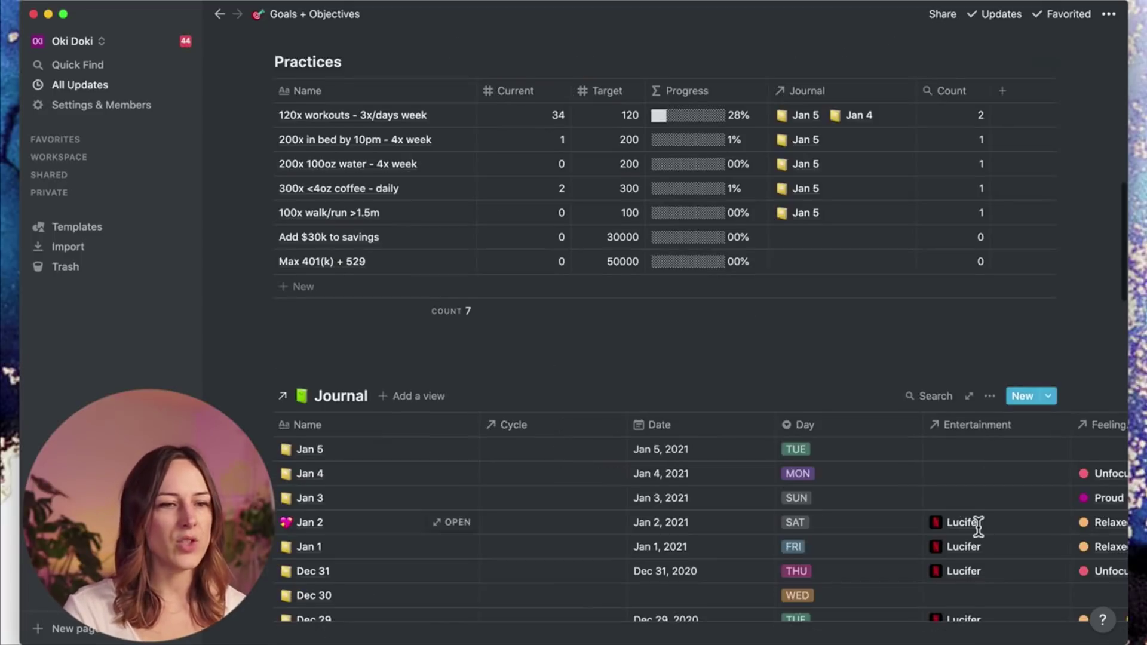
pyautogui.scroll(10, 978, 529)
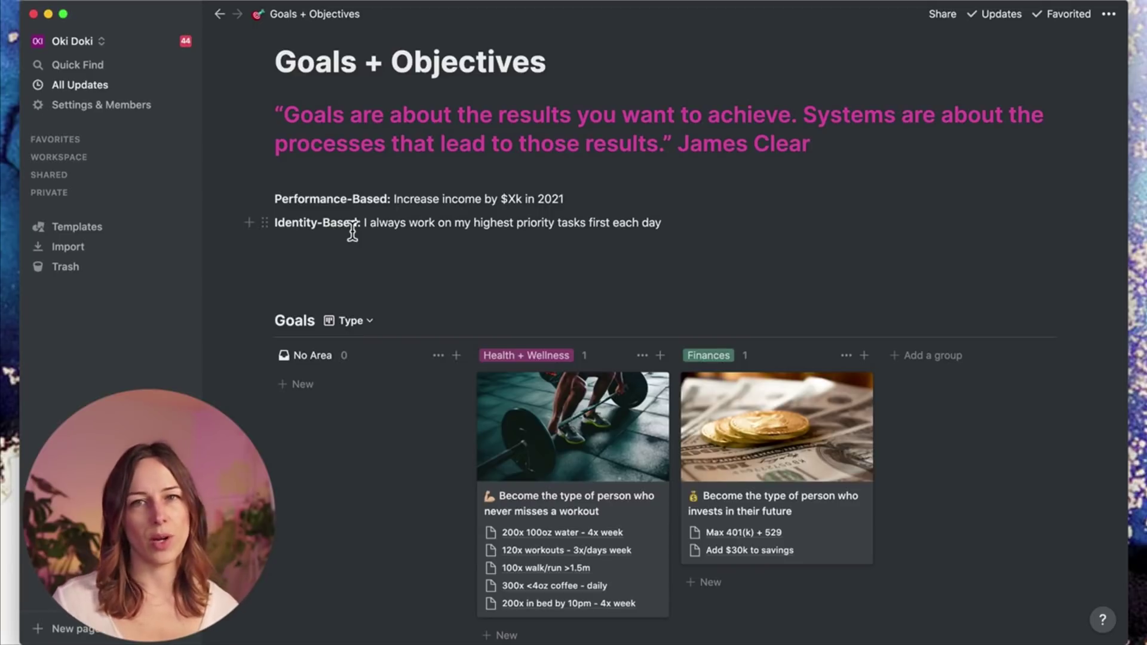
pyautogui.scroll(-4, 1023, 335)
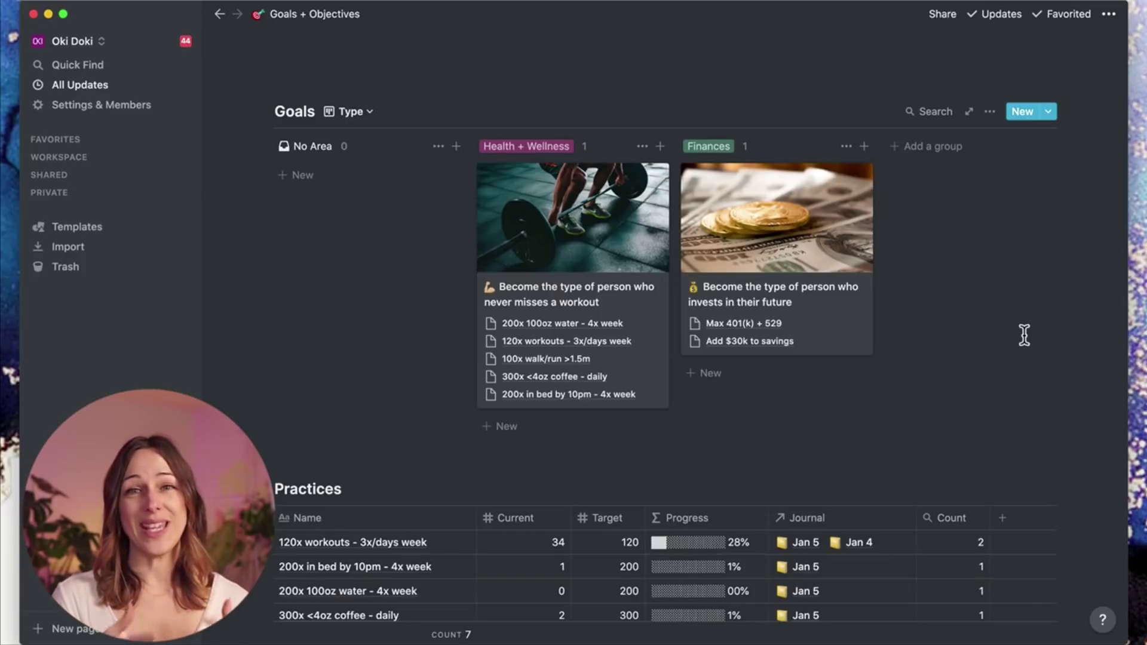
pyautogui.scroll(5, 1024, 335)
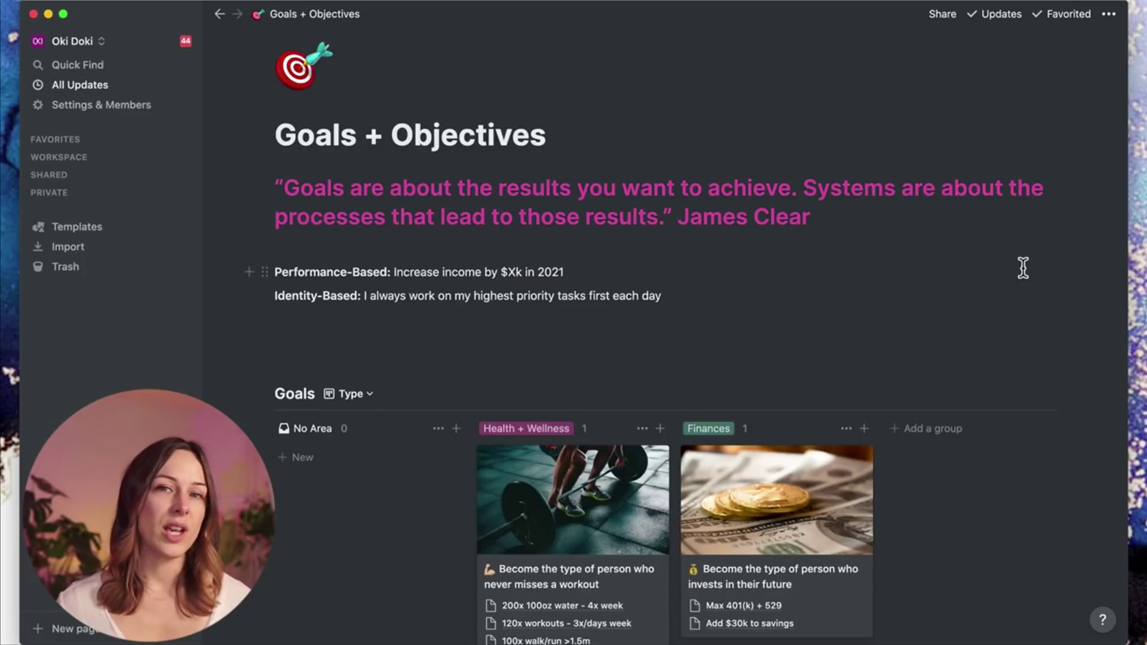